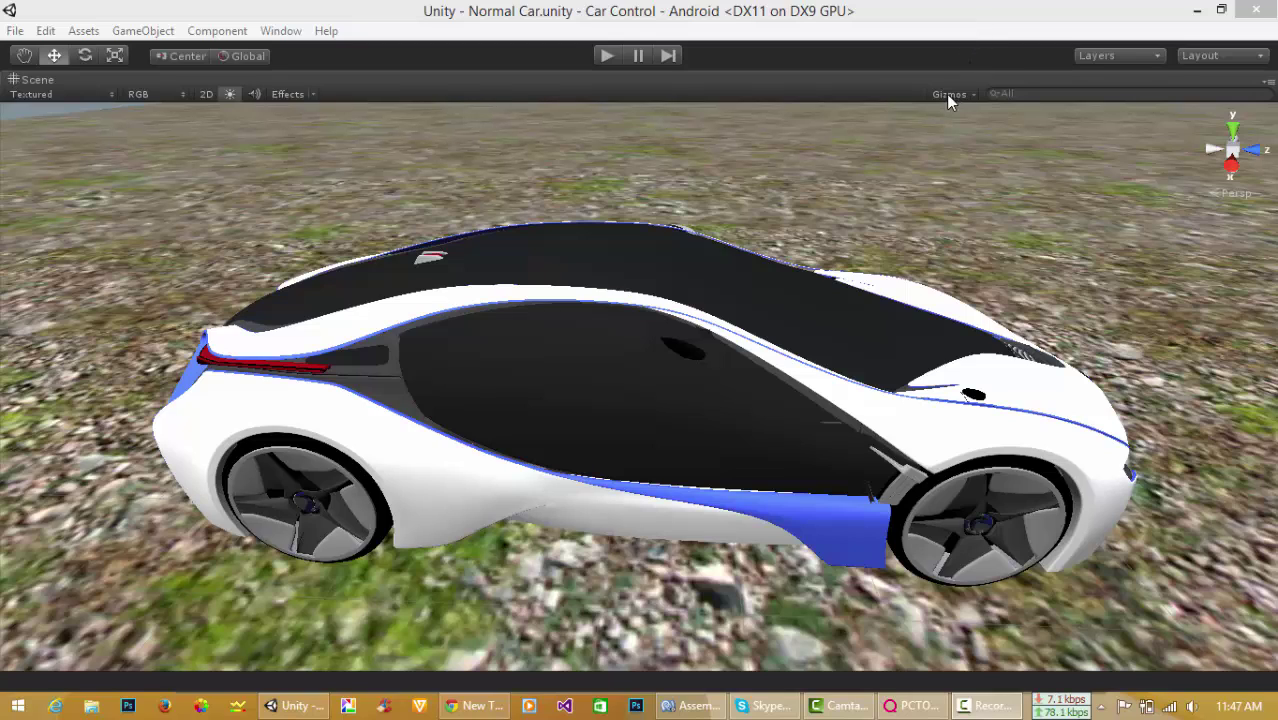
Untick Maximize on the Scene tab to bring back the Hierarchy, Project and Inspector panels.
right_click(842, 81)
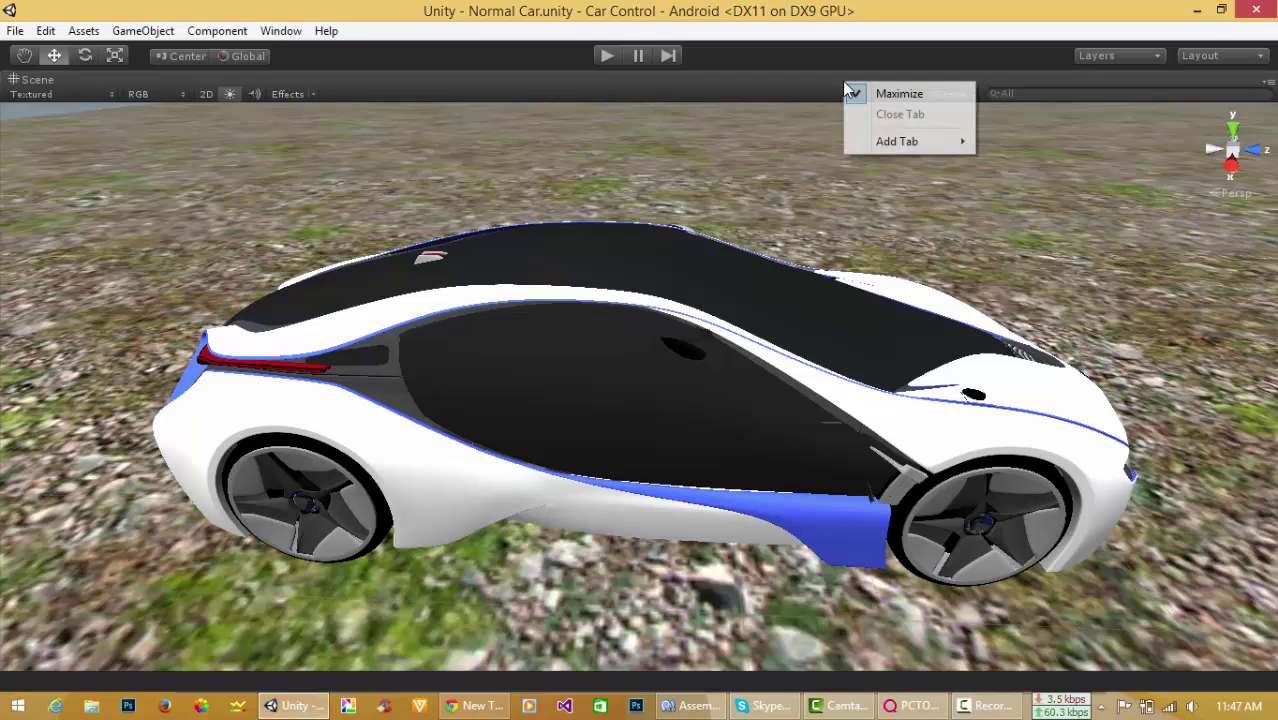
left_click(880, 92)
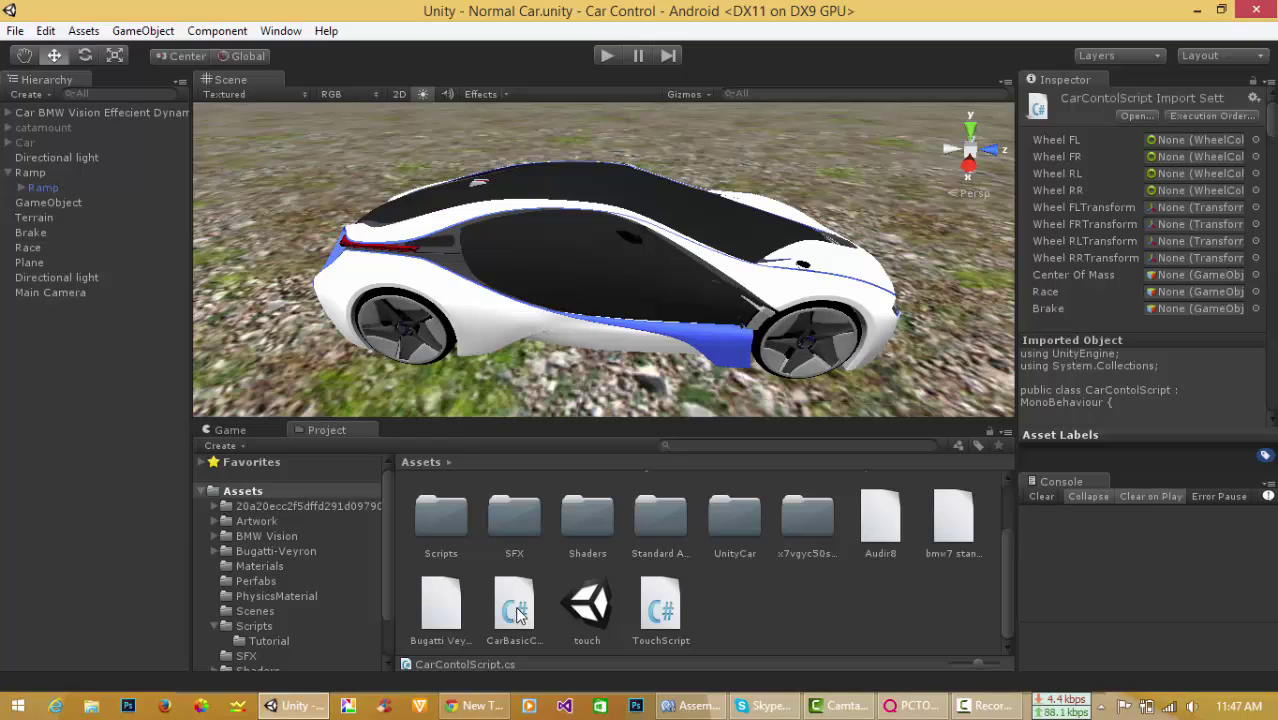
Expand the car's WheelsTransforms and frame the WheelFL and WheelFR wheels in the Scene.
left_click(8, 112)
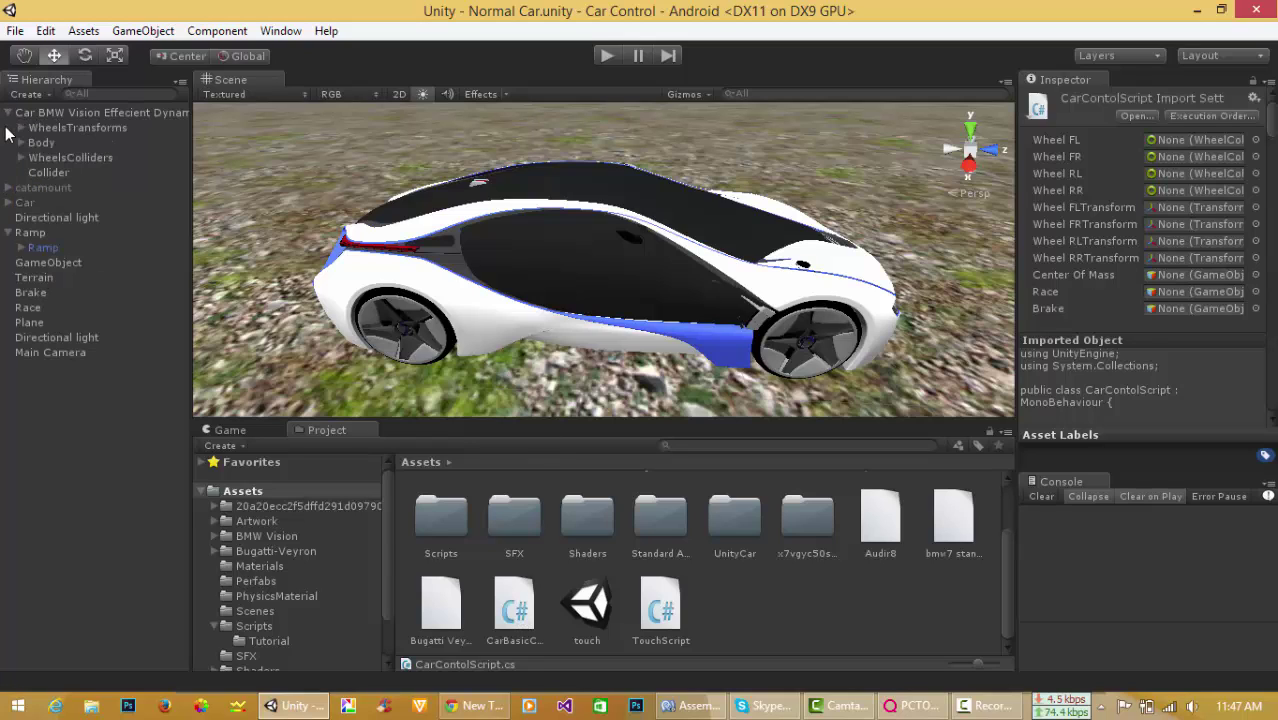
left_click(21, 128)
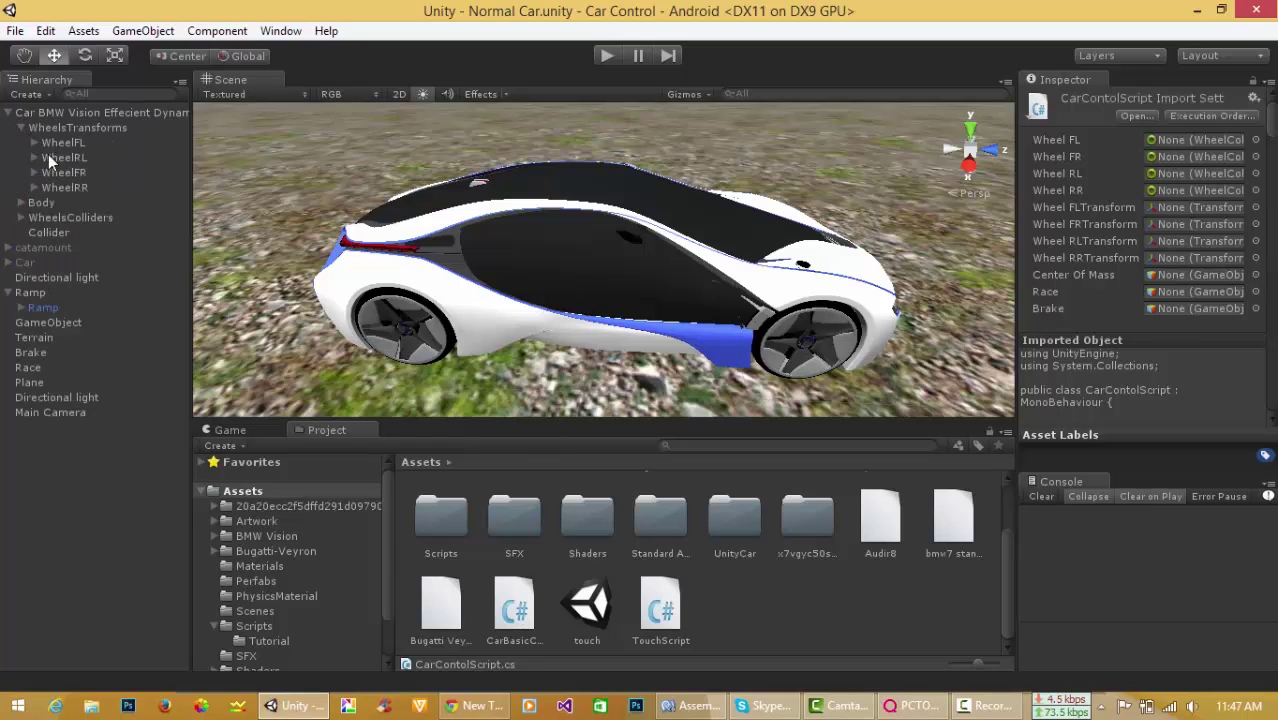
double_click(68, 146)
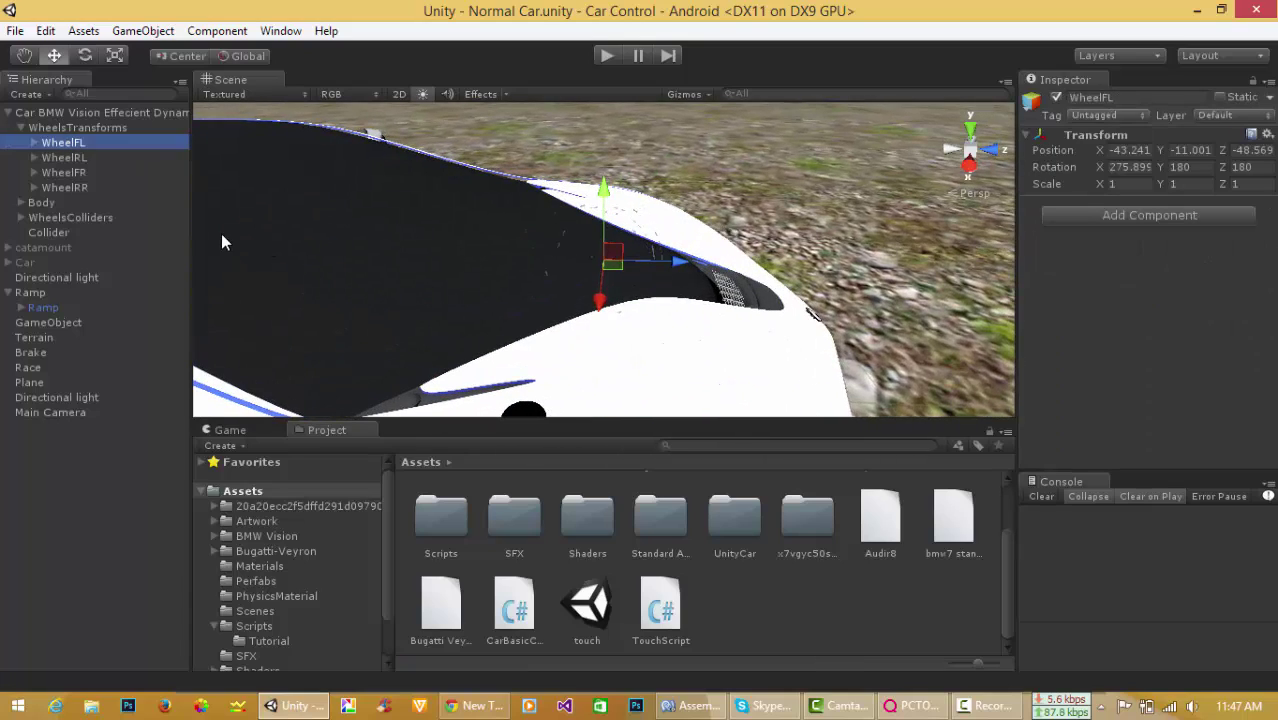
double_click(64, 172)
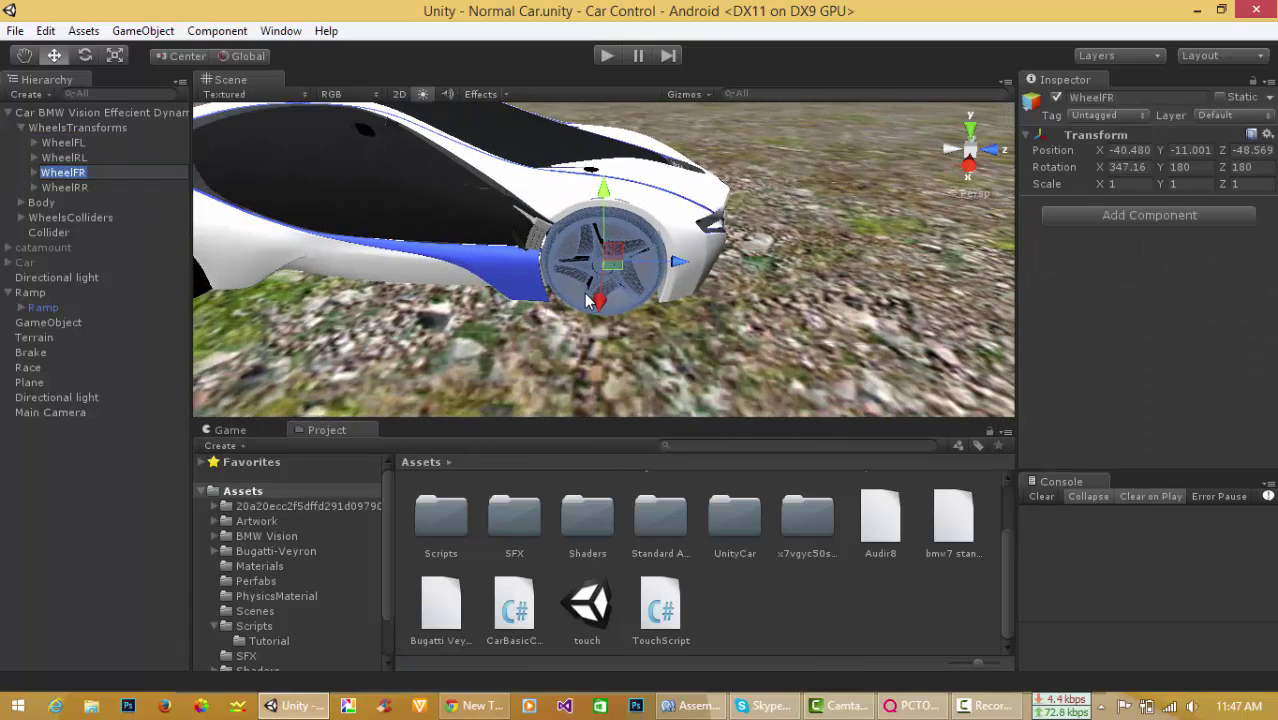
mouse_move(525, 277)
left_mouse_down("alt")
mouse_move(594, 257)
mouse_move(940, 264)
left_mouse_up("alt")
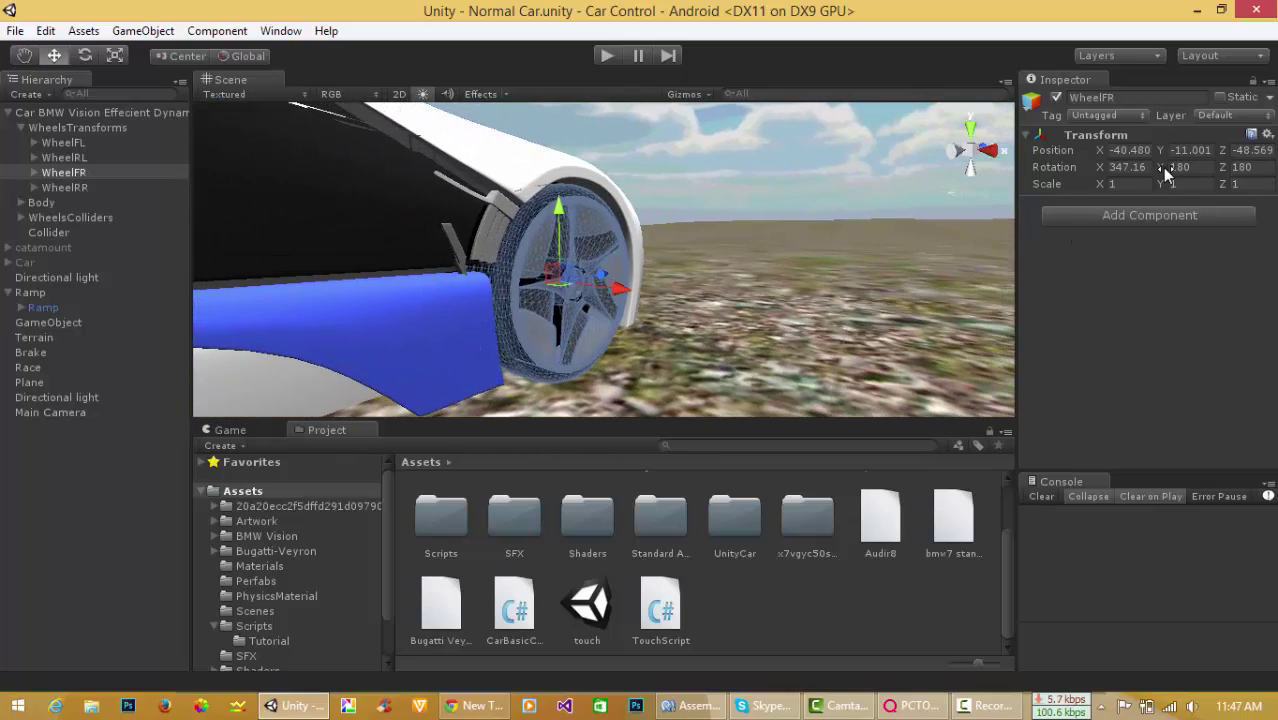
Drag WheelFR's Y rotation to 193.24 and inspect its child Group03 mesh.
left_click(1163, 168)
left_click_drag(1176, 172, 879, 305)
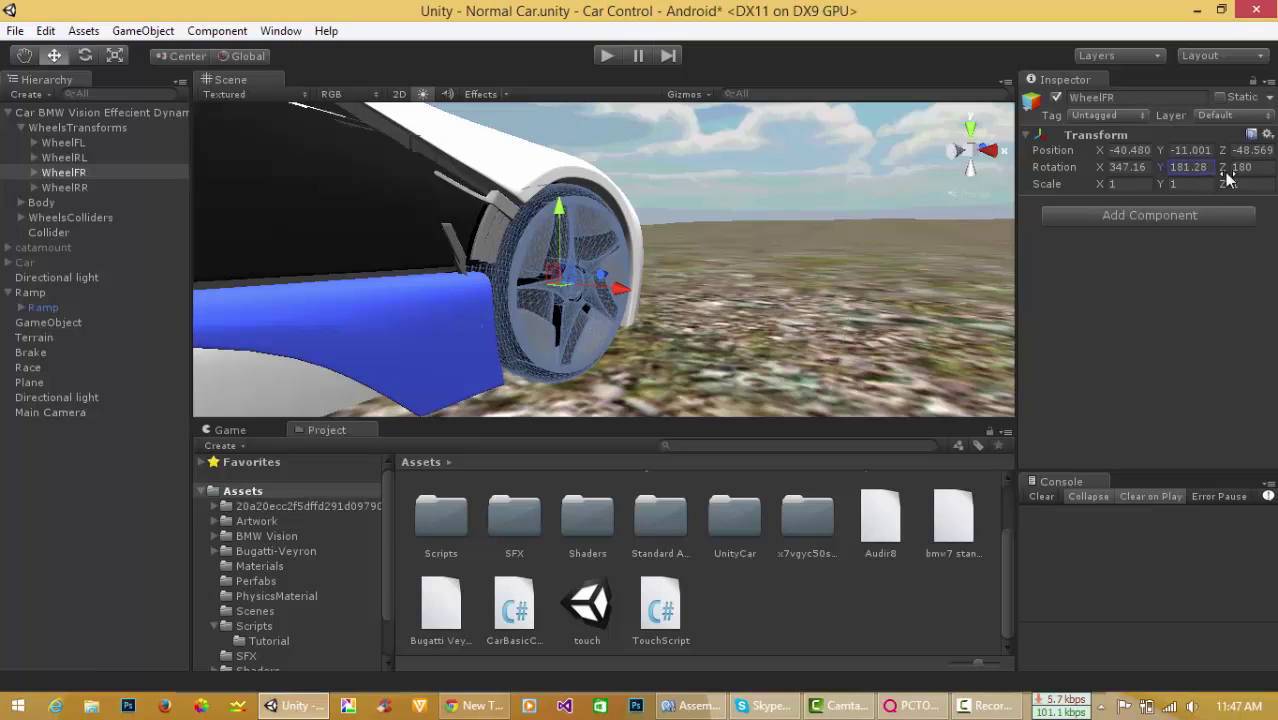
mouse_move(383, 243)
left_mouse_down()
mouse_move(650, 206)
mouse_move(1127, 88)
mouse_move(314, 157)
left_mouse_up()
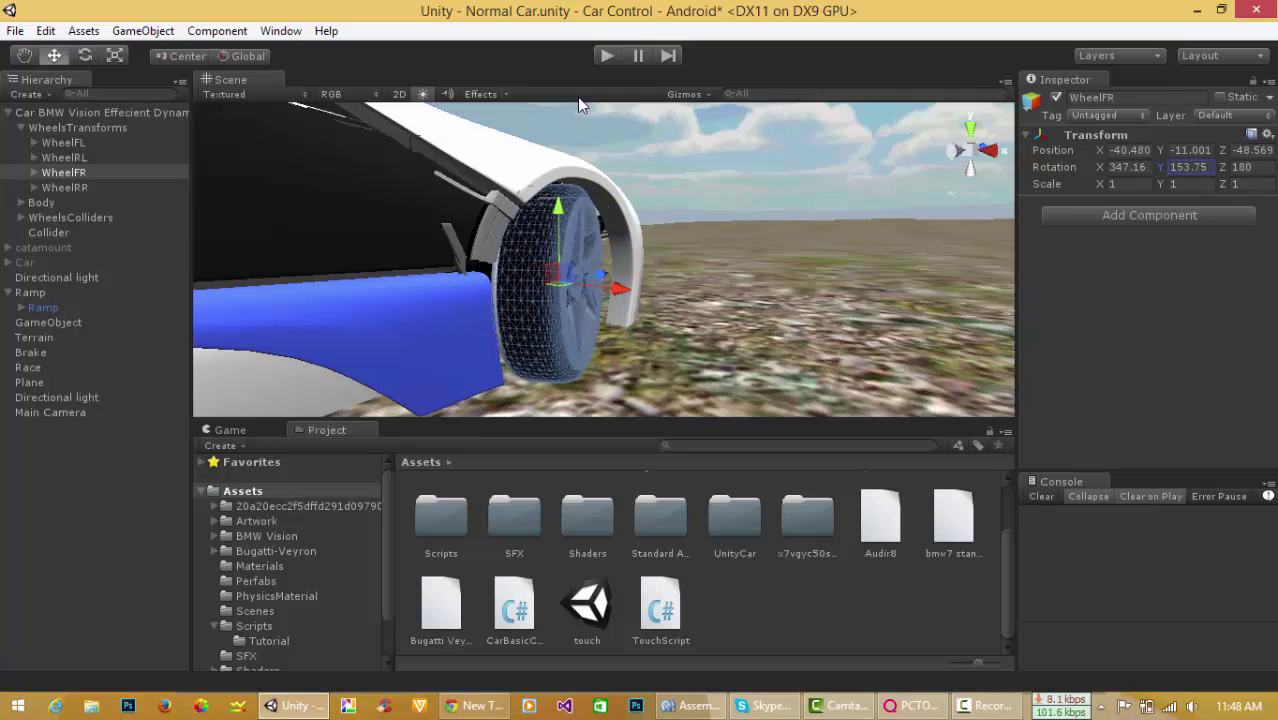
type("193.24")
double_click(20, 172)
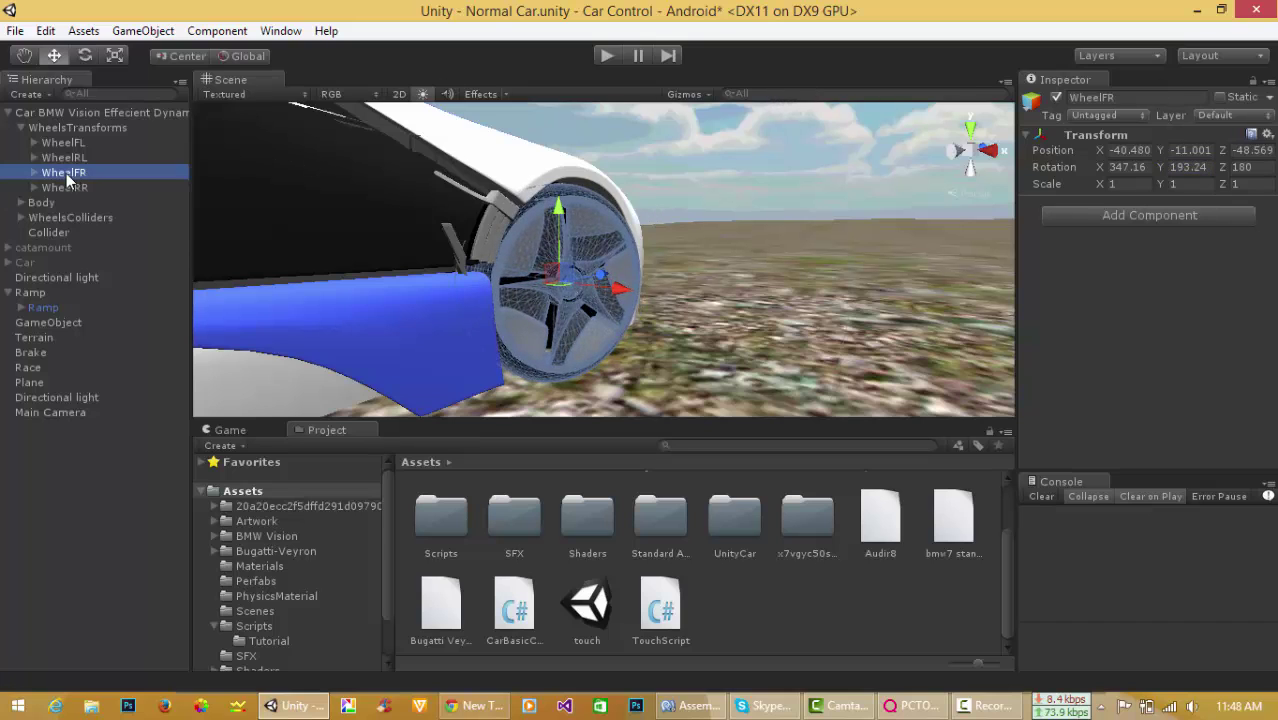
left_click(35, 173)
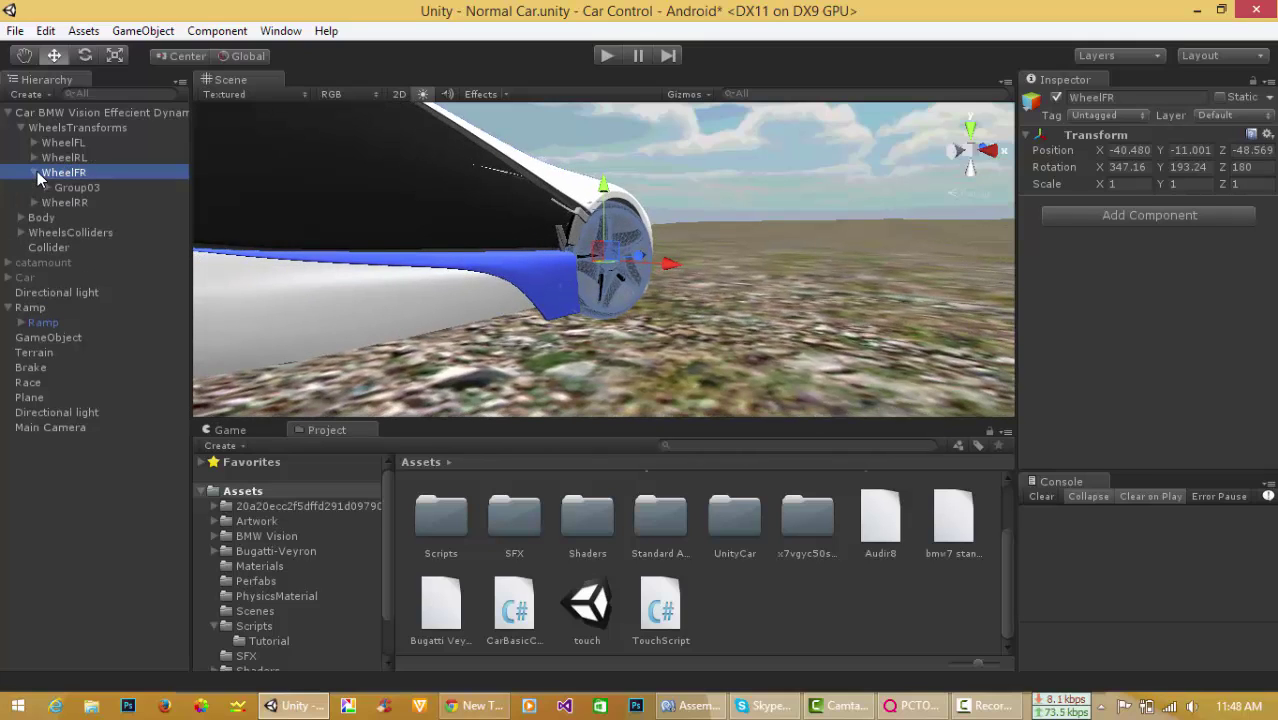
left_click(70, 189)
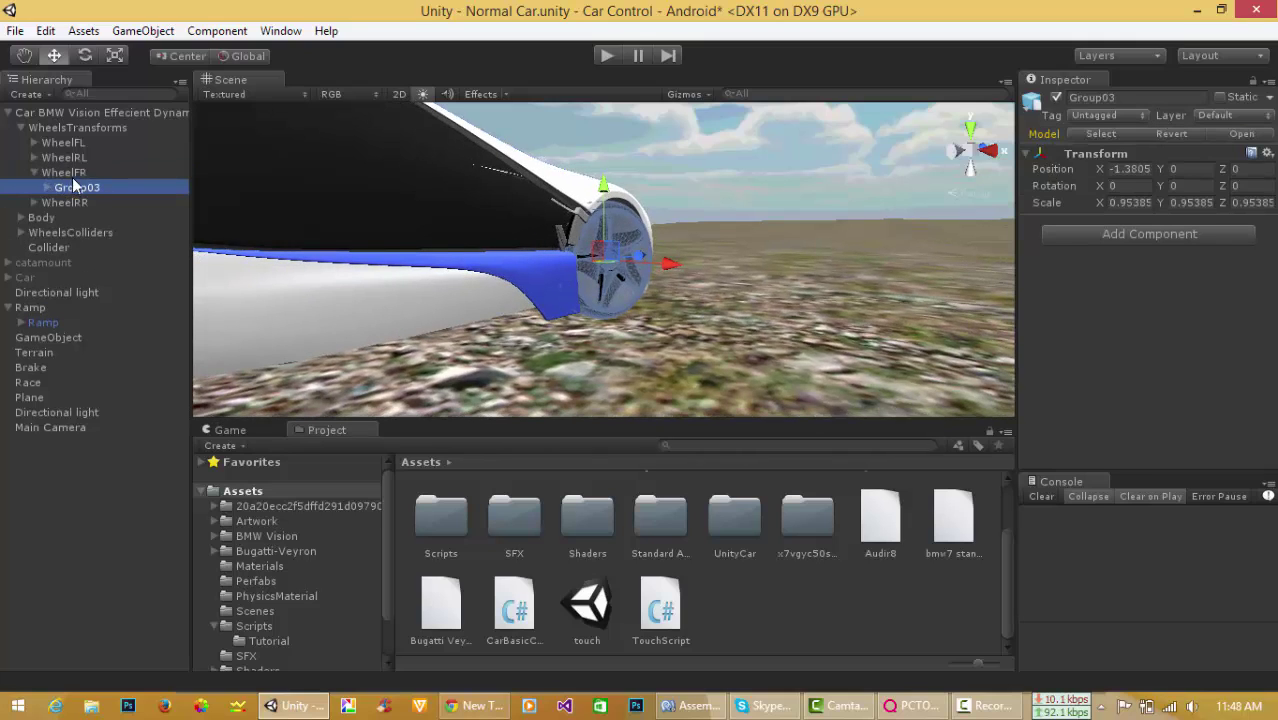
left_click(78, 174)
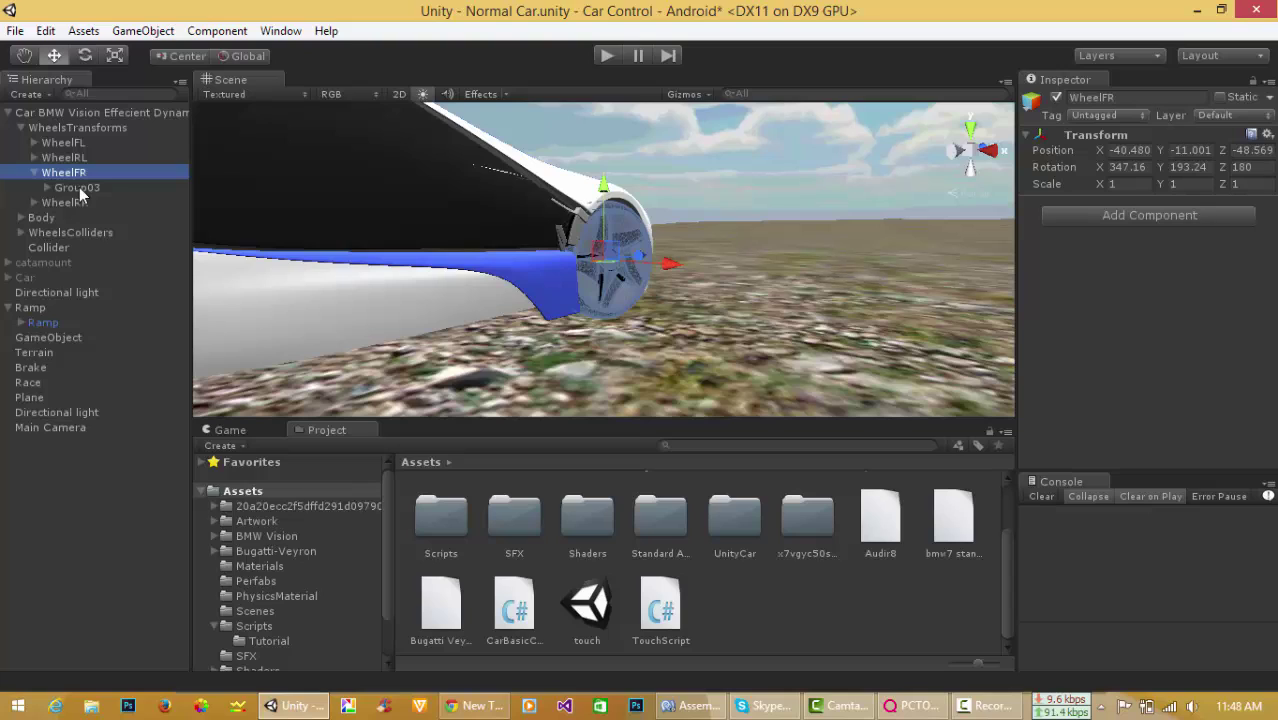
Set WheelFR's rotation X, Y and Z to 0 and save the scene.
left_click(1203, 170)
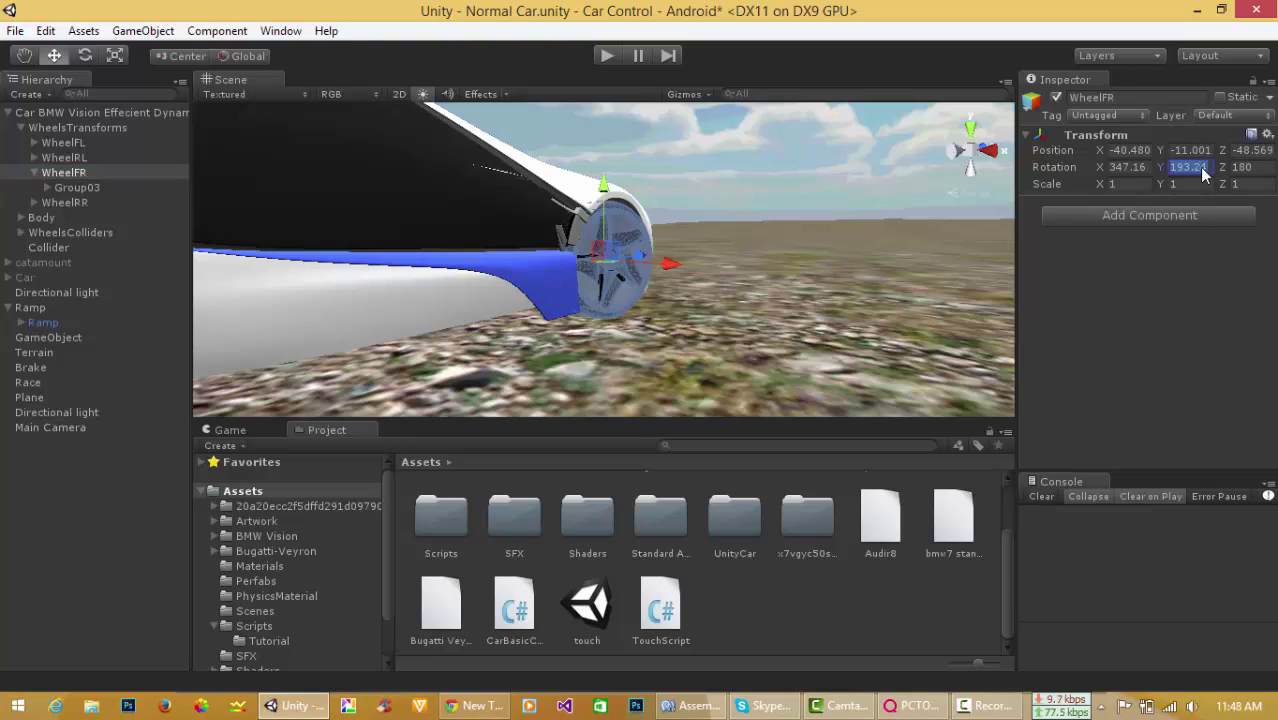
type("0")
key("Tab")
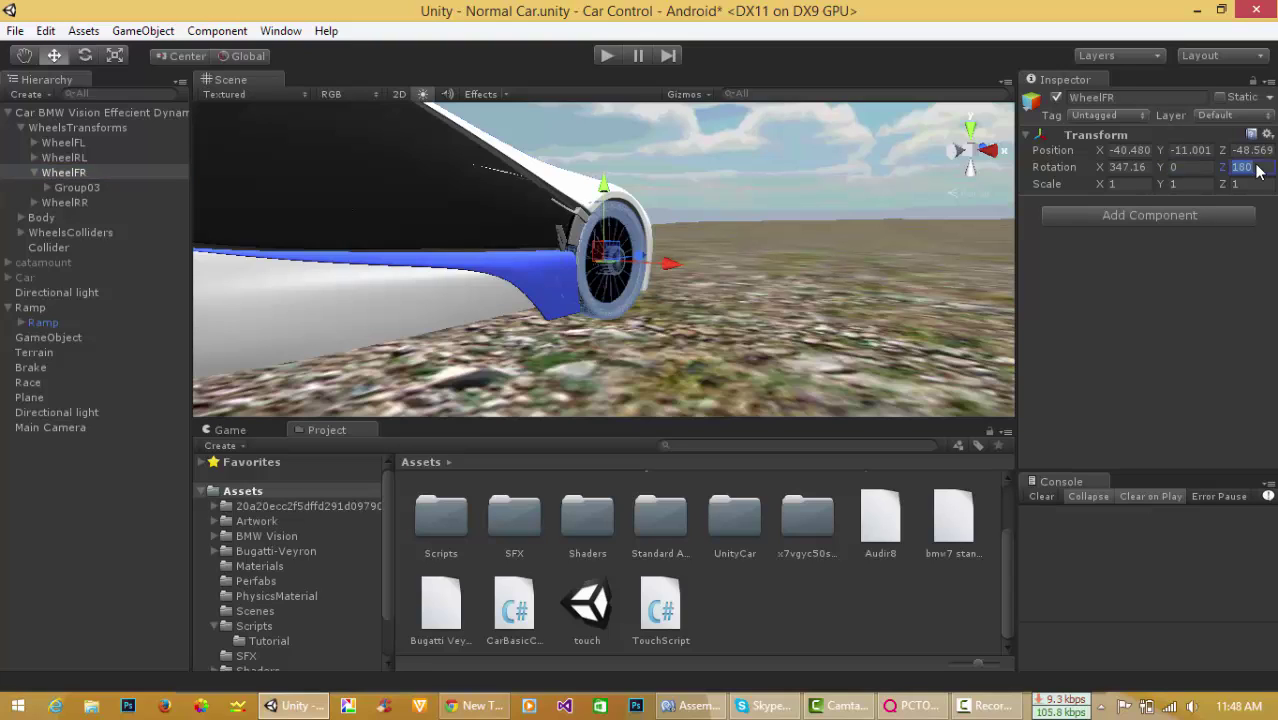
type("0")
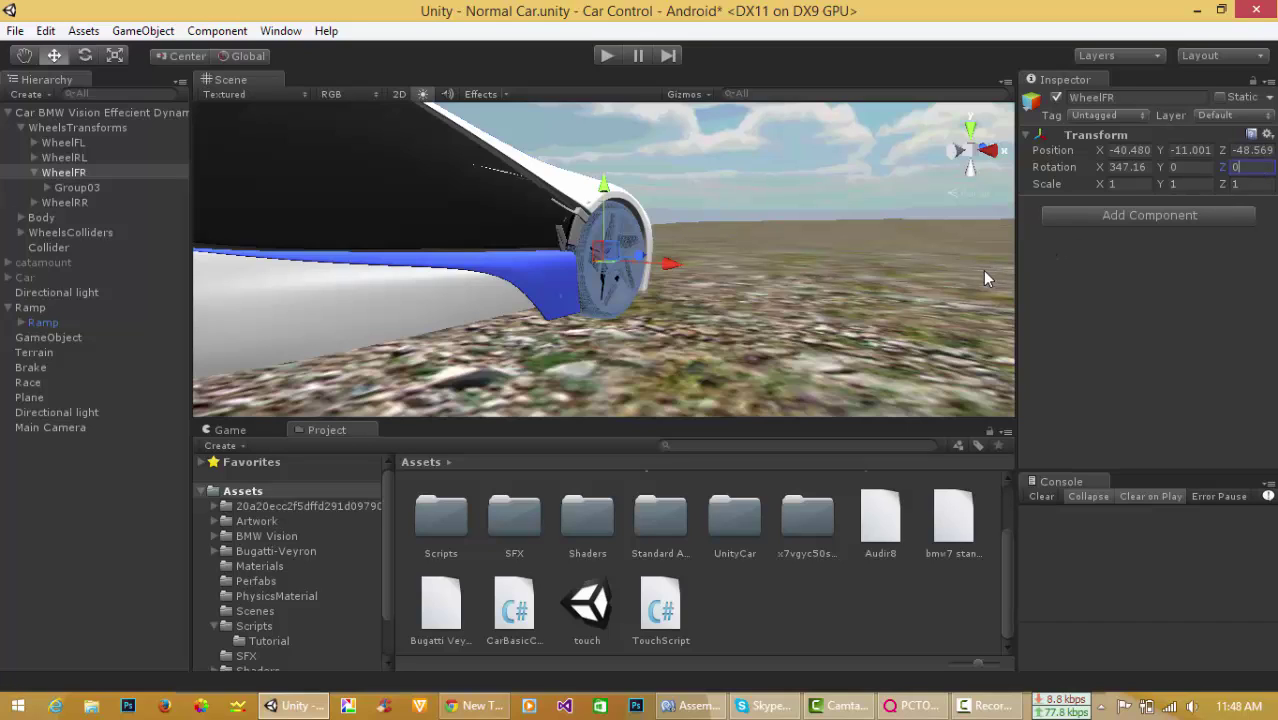
left_click(1121, 169)
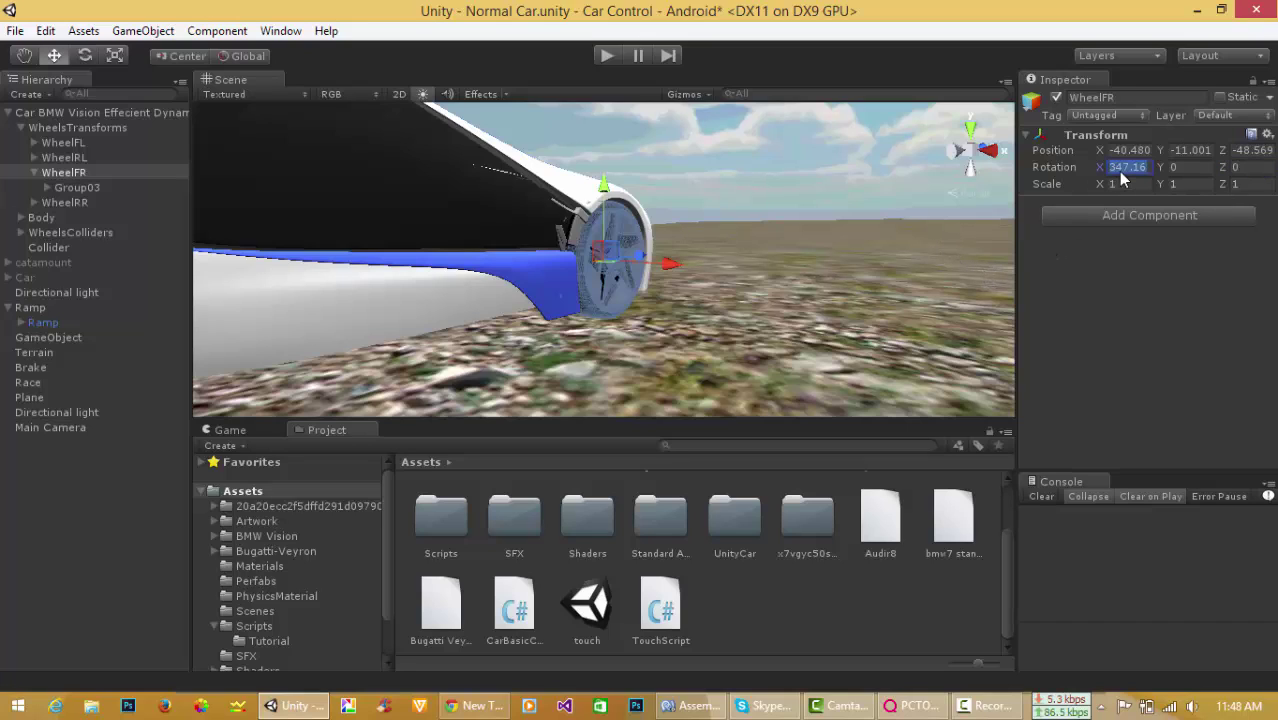
type("0")
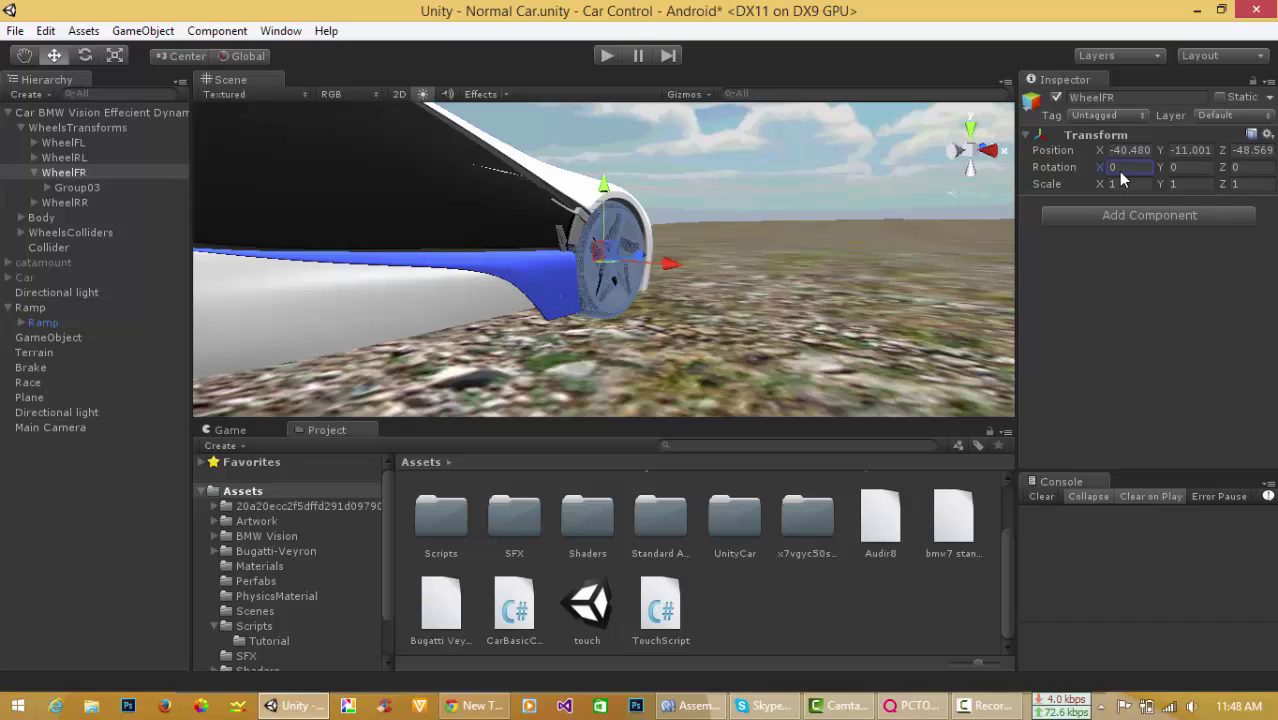
key("ctrl+s")
Set WheelRL's rotation X, Y and Z to 0.
left_click(64, 158)
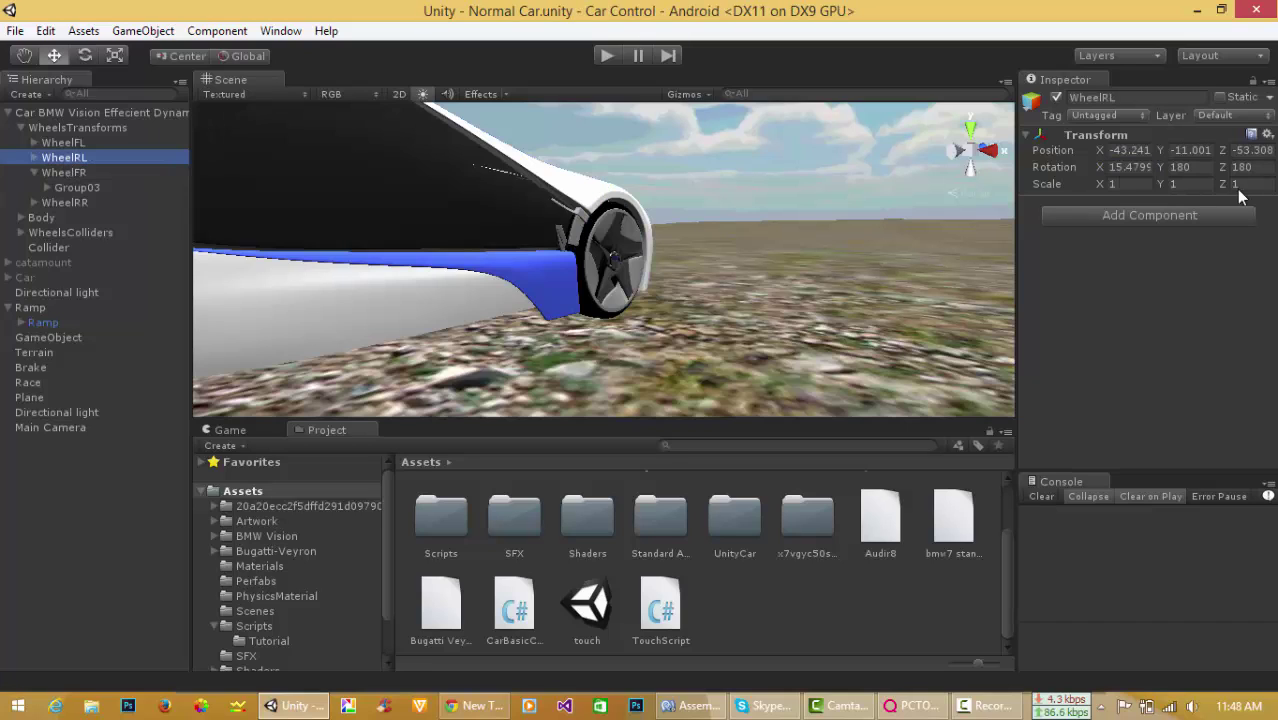
left_click(1198, 167)
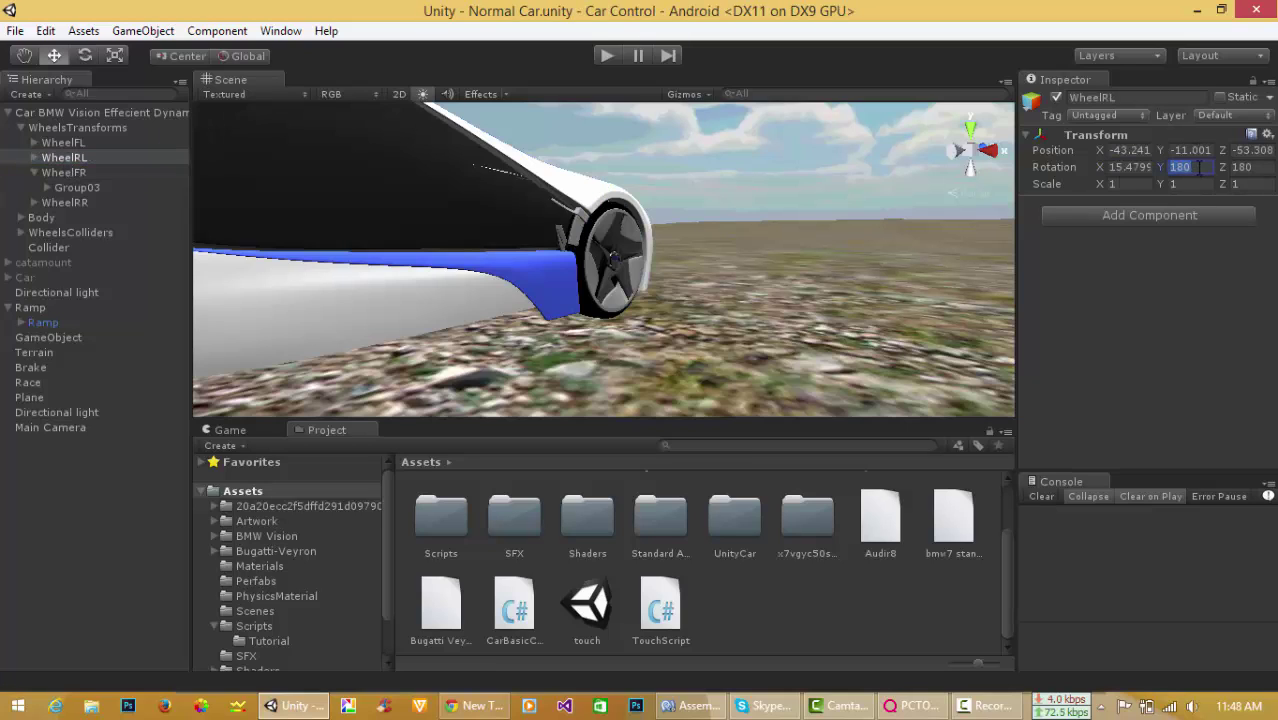
type("0")
left_click(1256, 168)
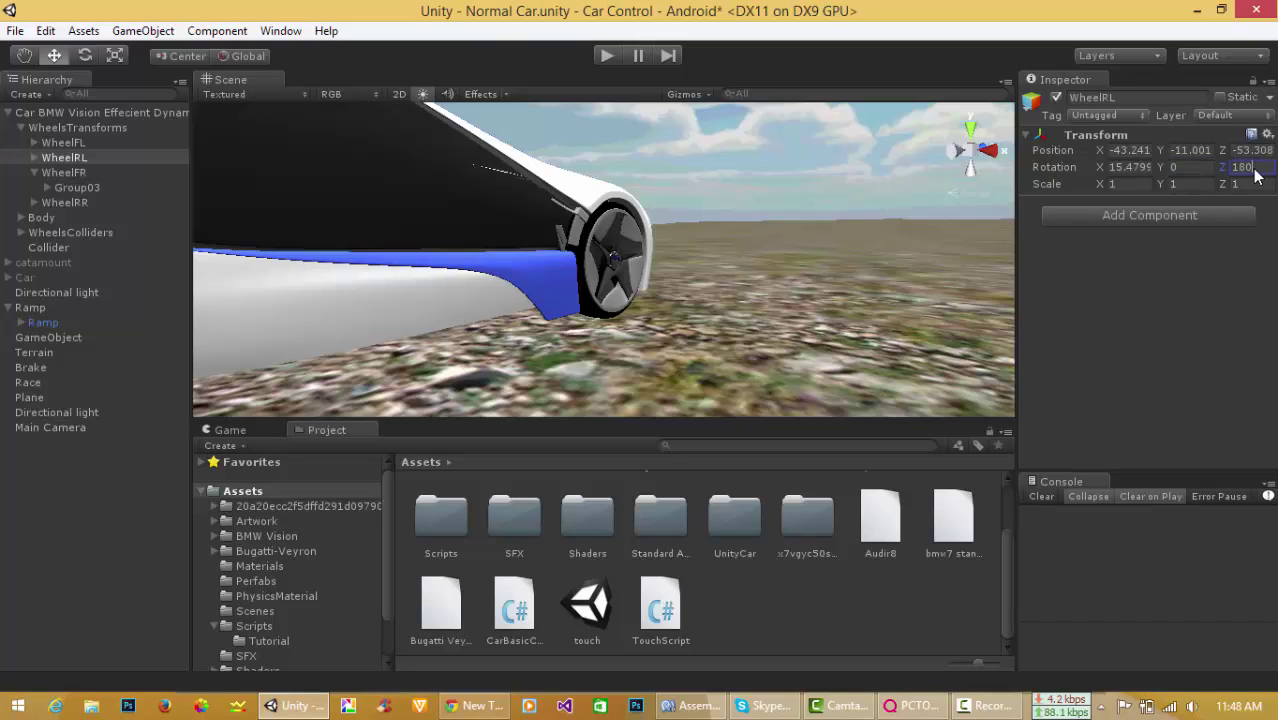
type("0")
left_click(1128, 167)
type("0")
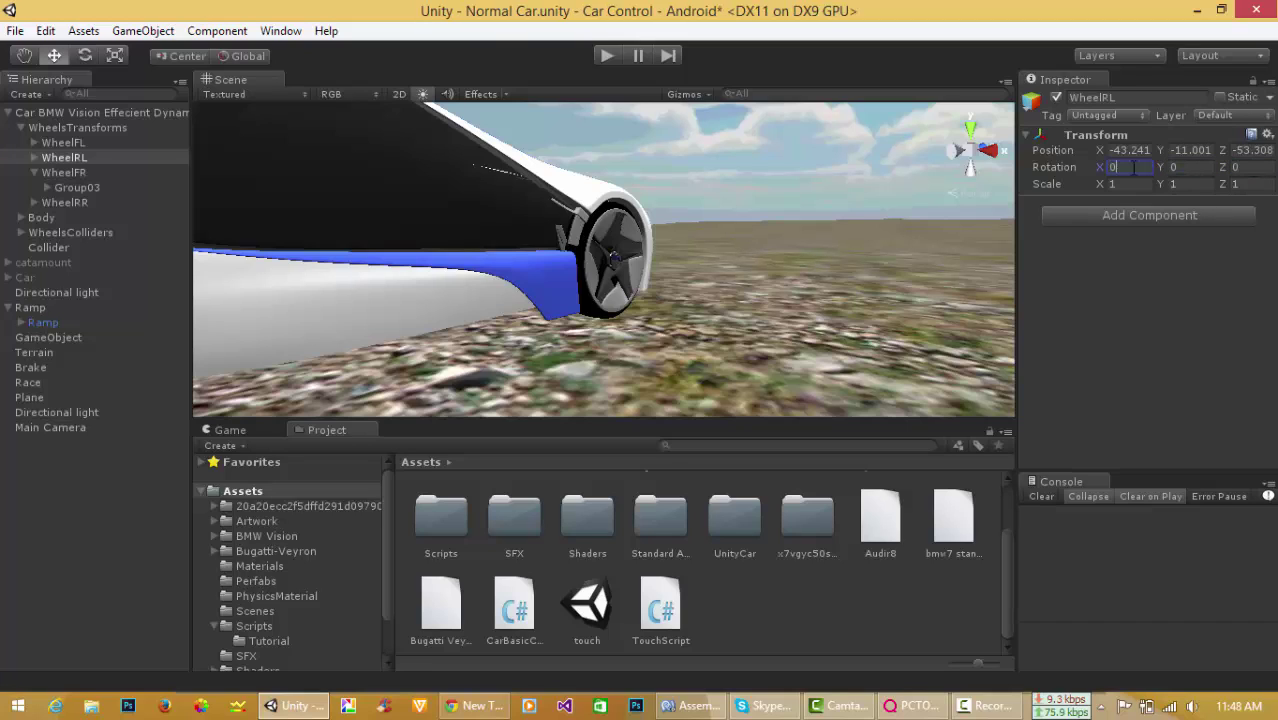
Set WheelFL's rotation X, Y and Z to 0.
left_click(98, 142)
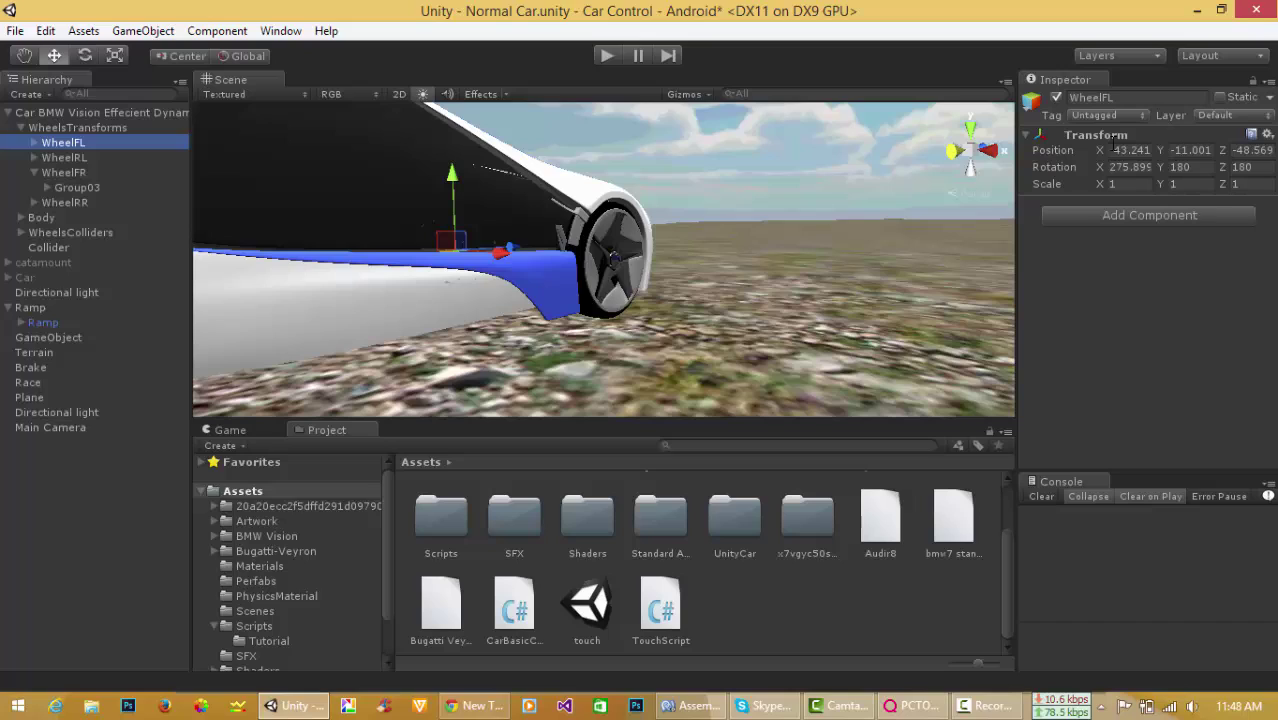
left_click(1128, 167)
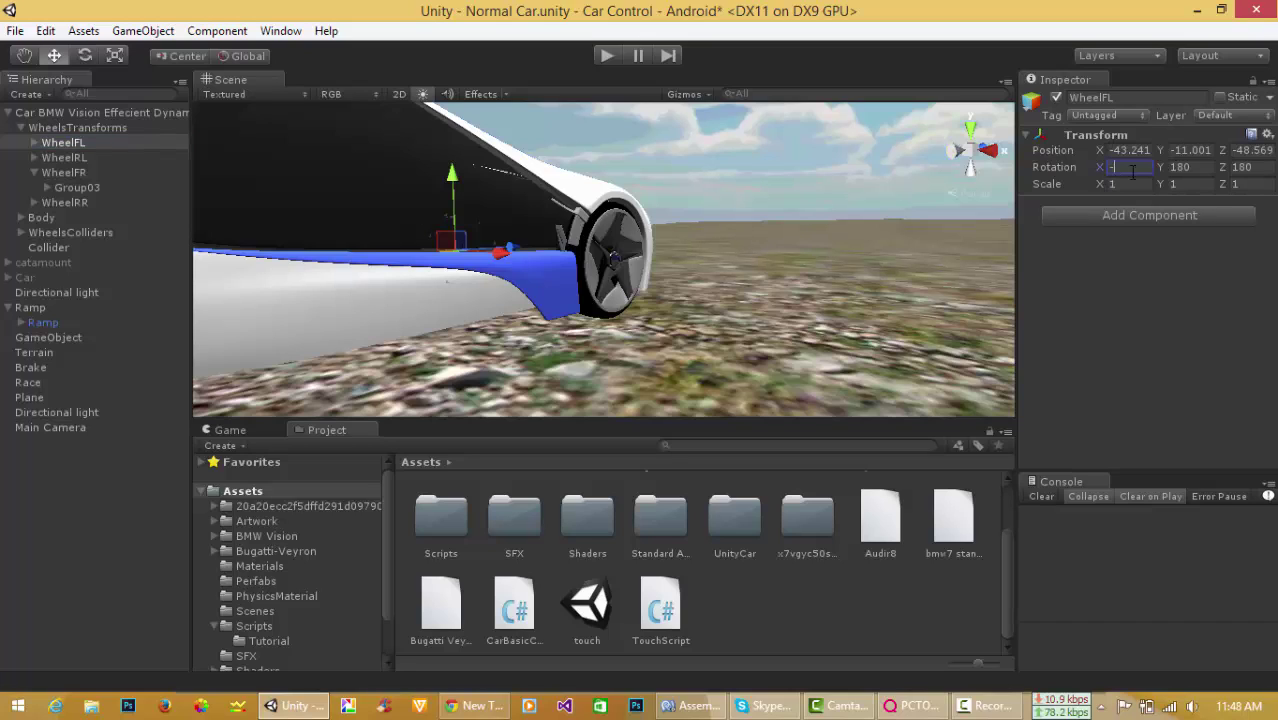
type("0")
key("Tab")
type("0")
key("Tab")
type("0")
Check WheelRR's zero rotation in the view, then select the CarBasicControlling script asset.
left_click(57, 202)
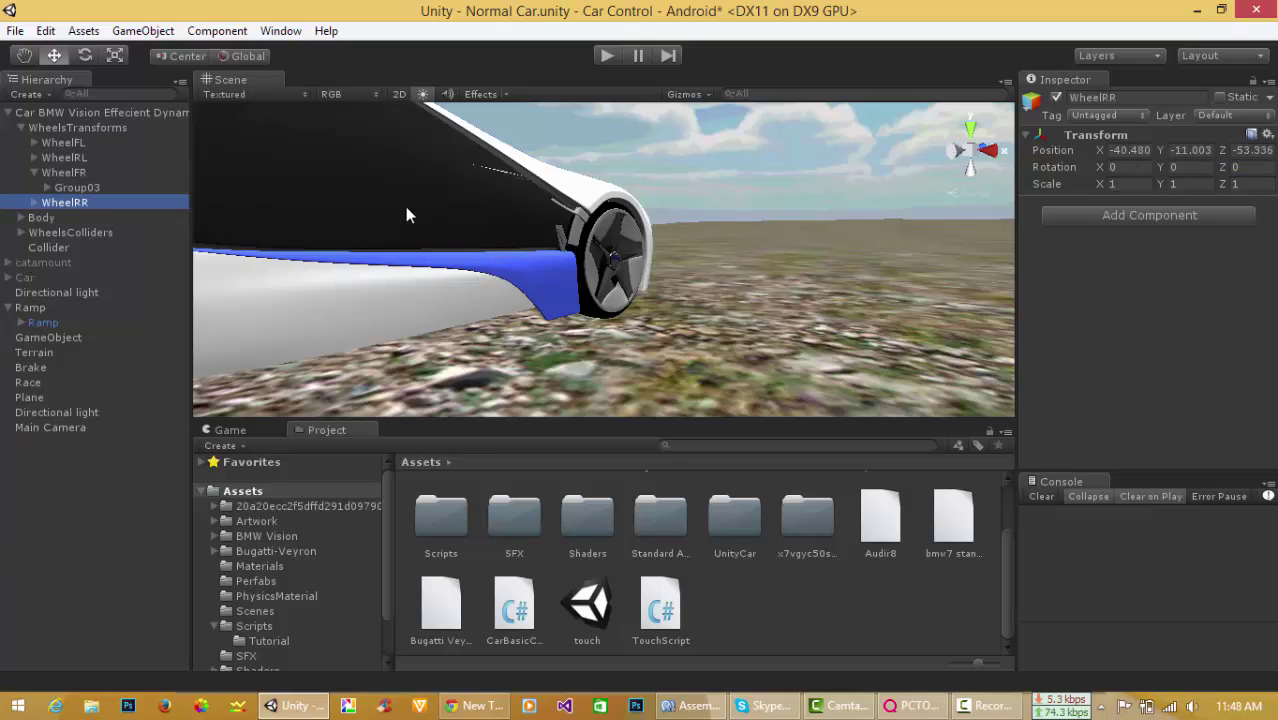
double_click(95, 203)
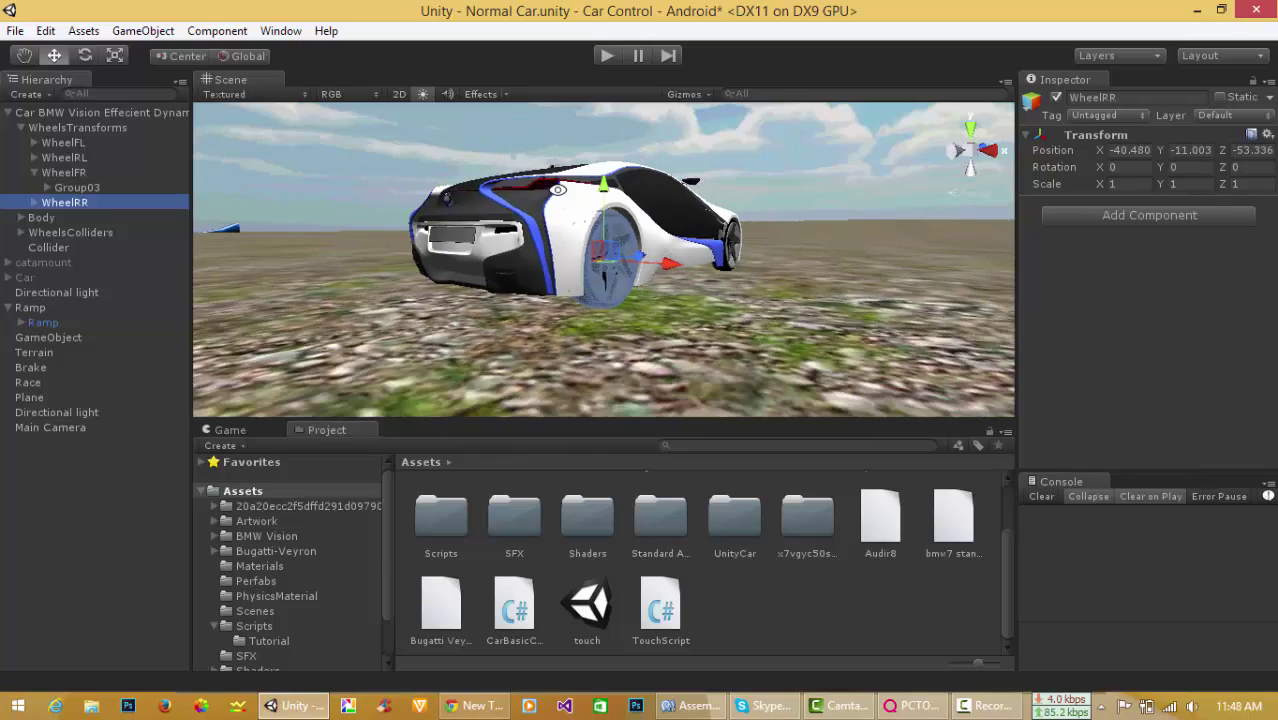
left_click_drag(523, 184, 620, 230, "alt")
left_click(512, 606)
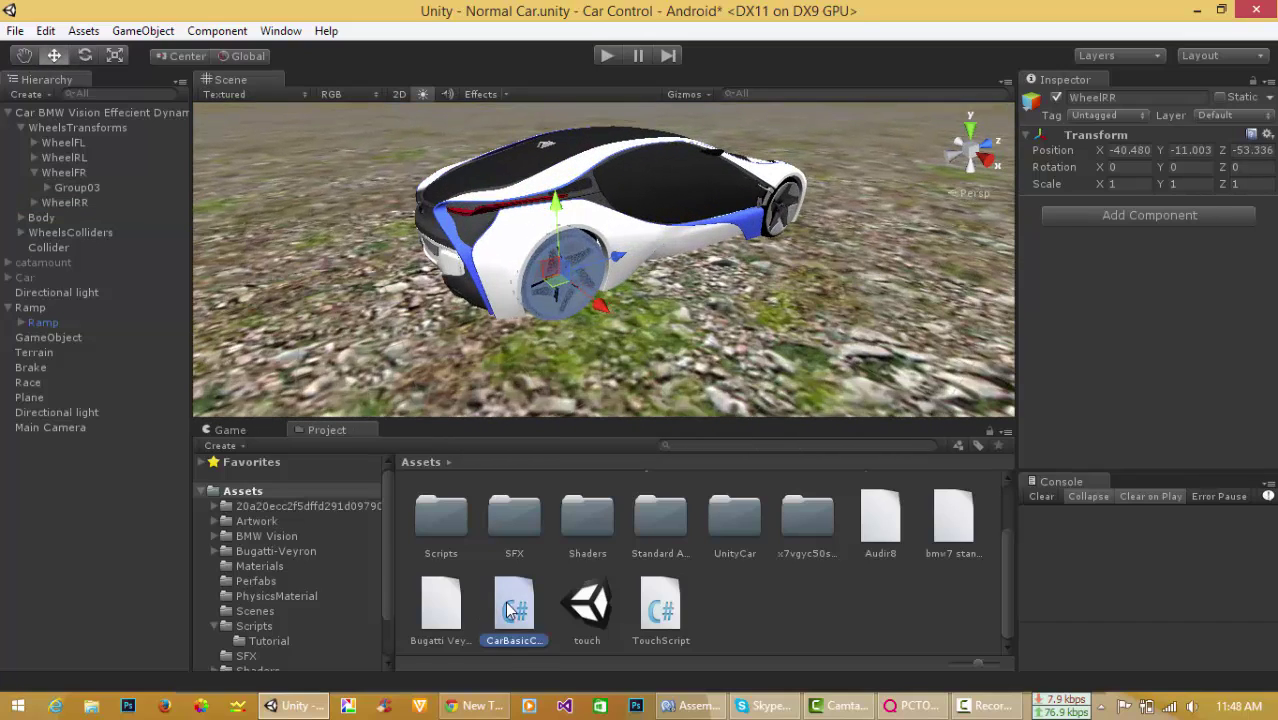
Open CarBasicControlling.cs in MonoDevelop and add a blank line after the Rotate calls in Update().
double_click(508, 606)
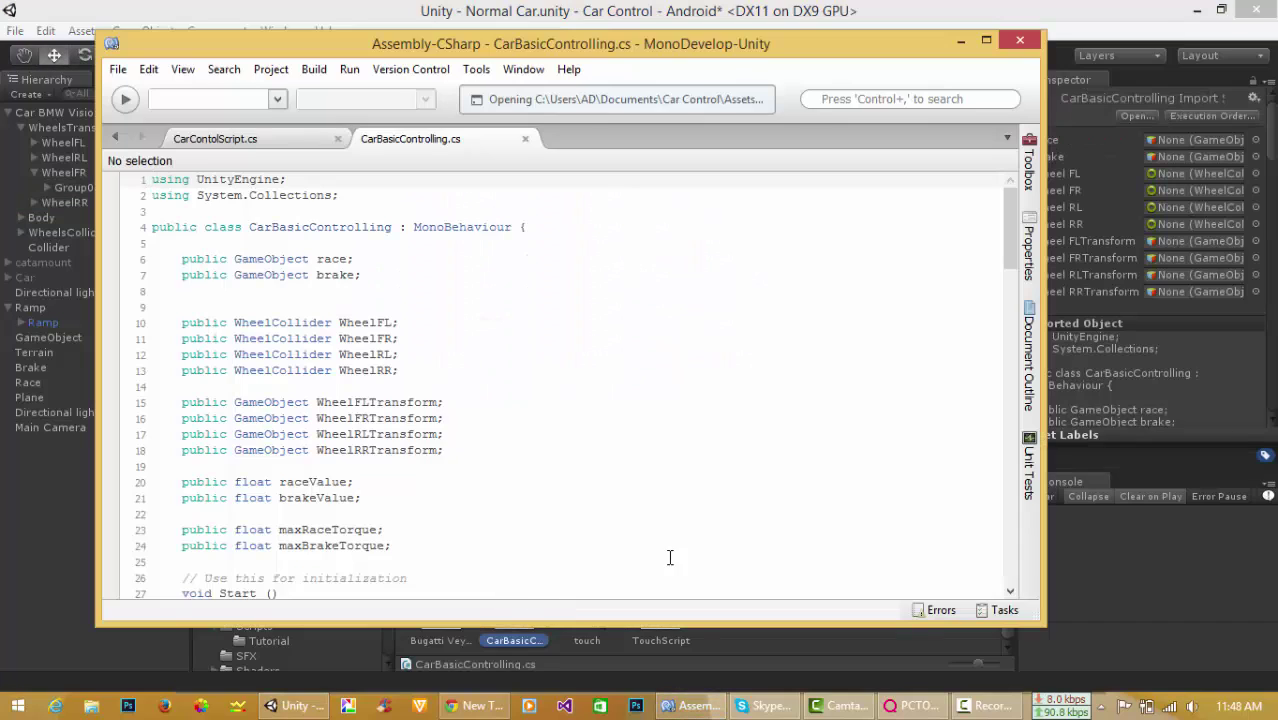
left_click(642, 455)
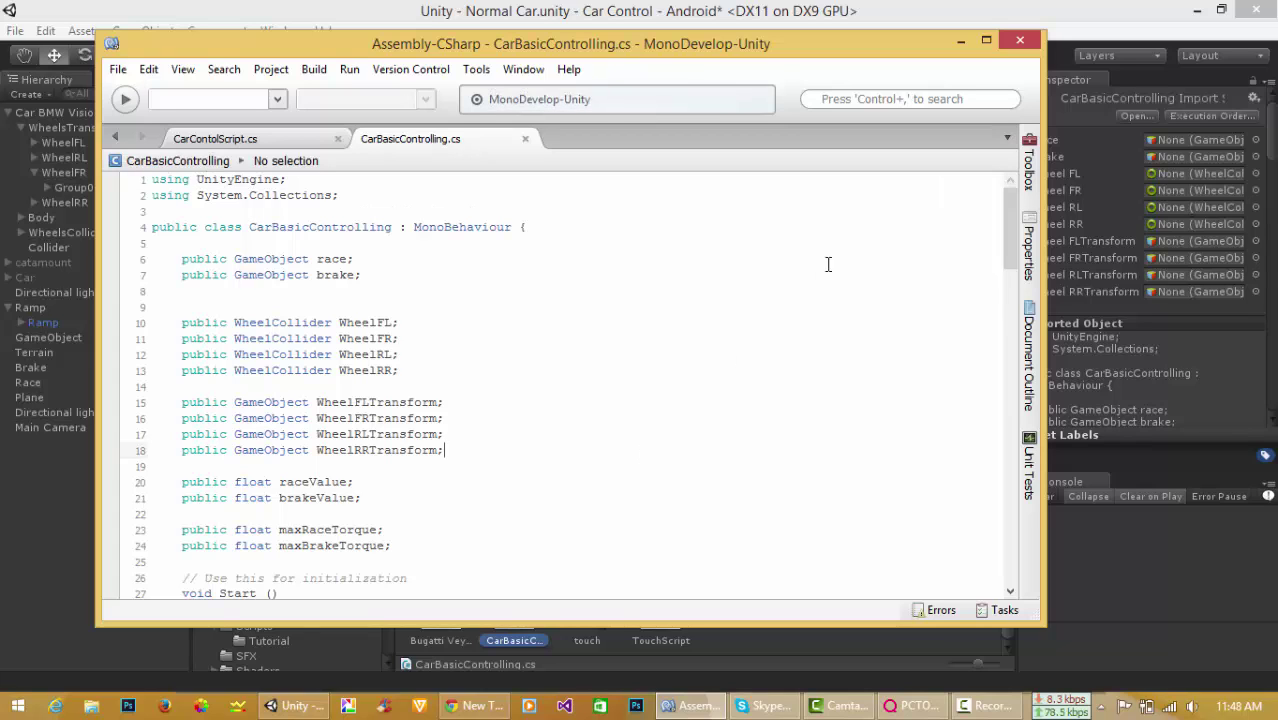
scroll(491, 288, "down", 6)
scroll(496, 296, "down", 9)
scroll(496, 296, "up", 4)
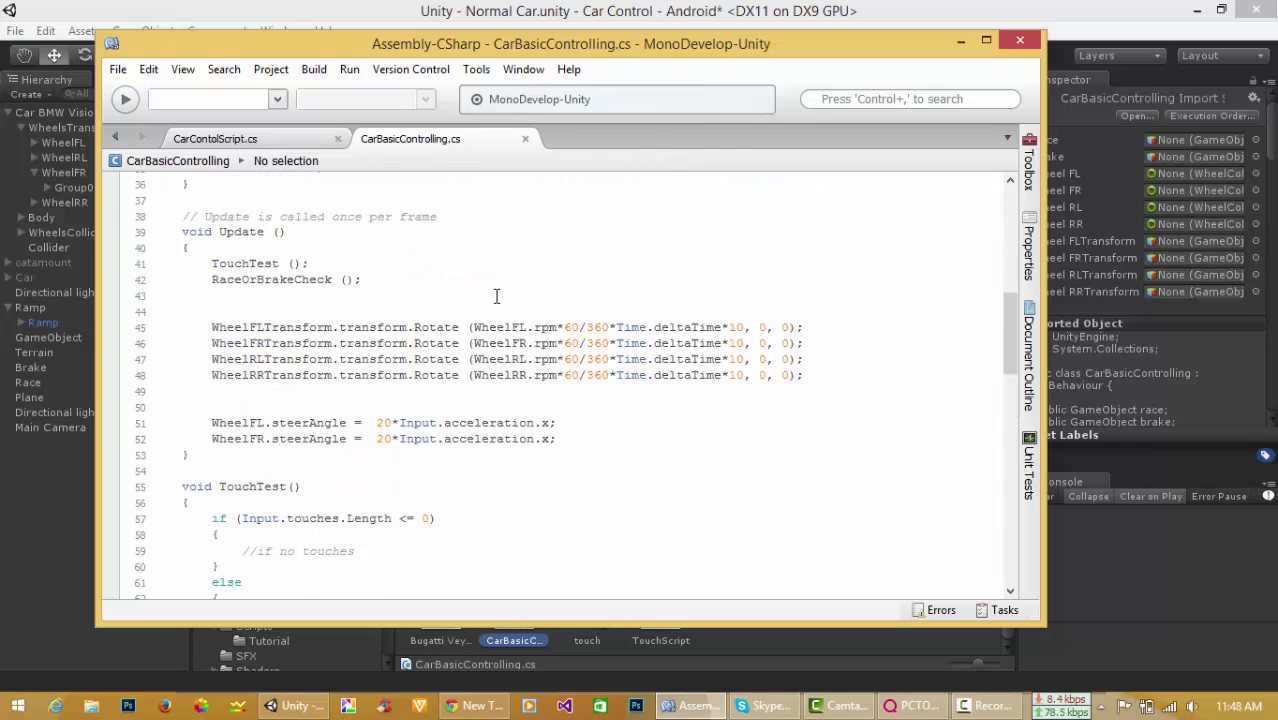
scroll(460, 318, "up", 1)
left_click(273, 450)
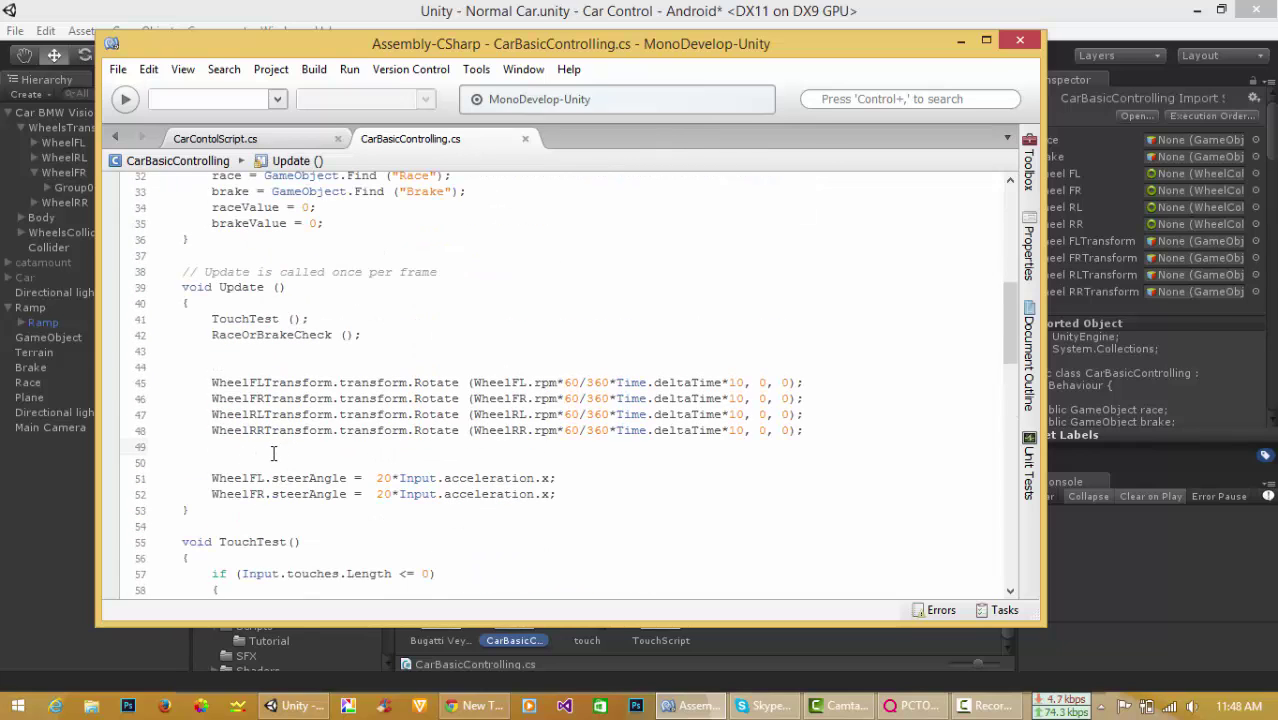
key("Return")
key("Return")
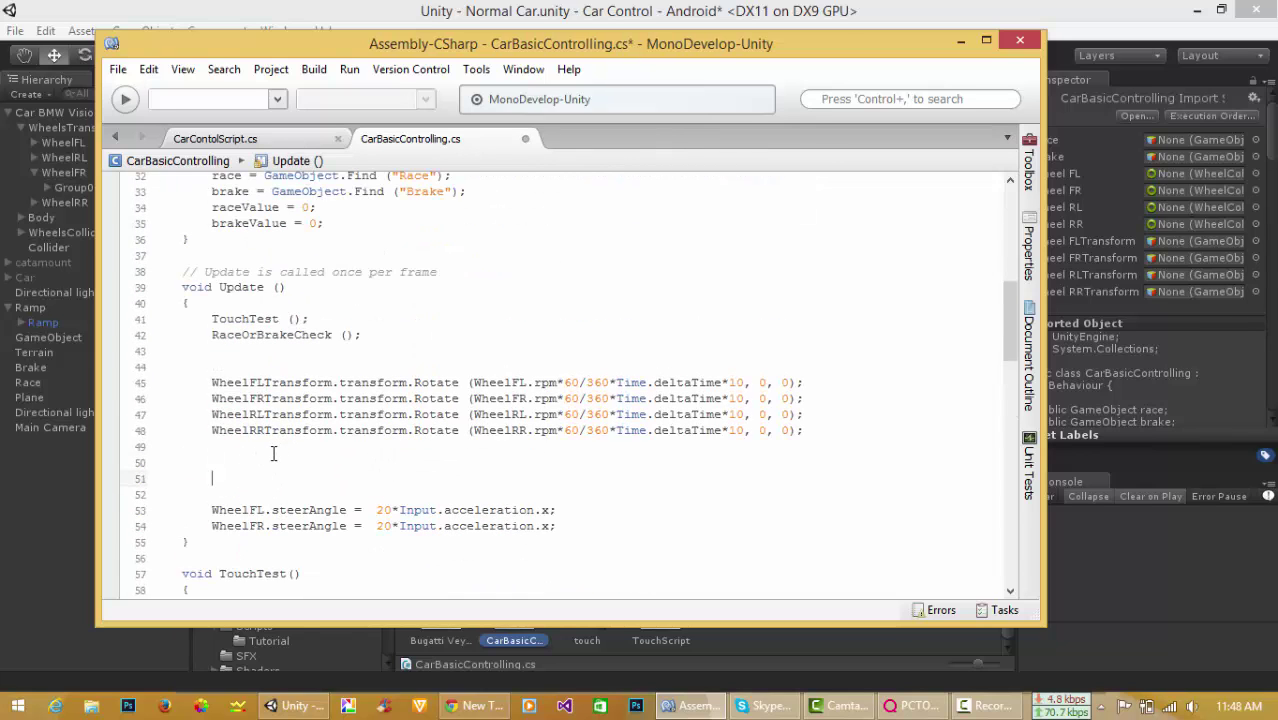
Write line 51: WheelFLTransform.transform.localEulerAngles = new Vector3 (); using autocomplete.
type("W")
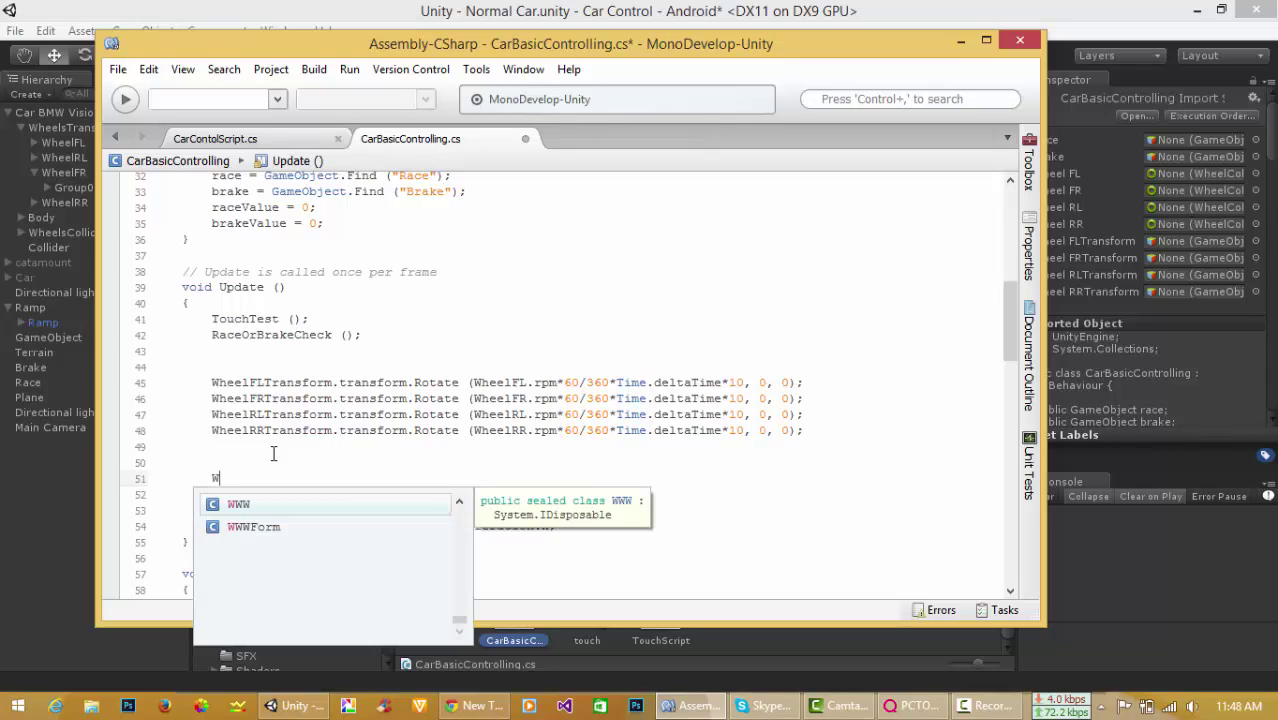
type("hee")
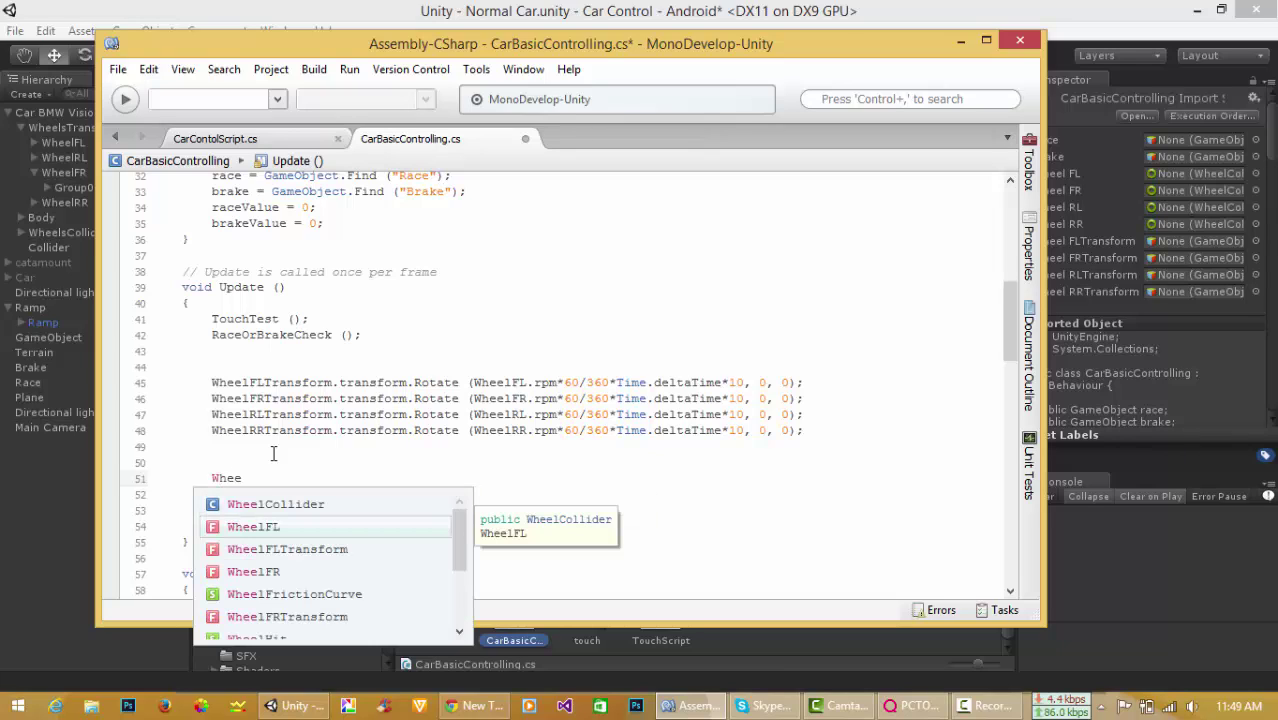
key("Down")
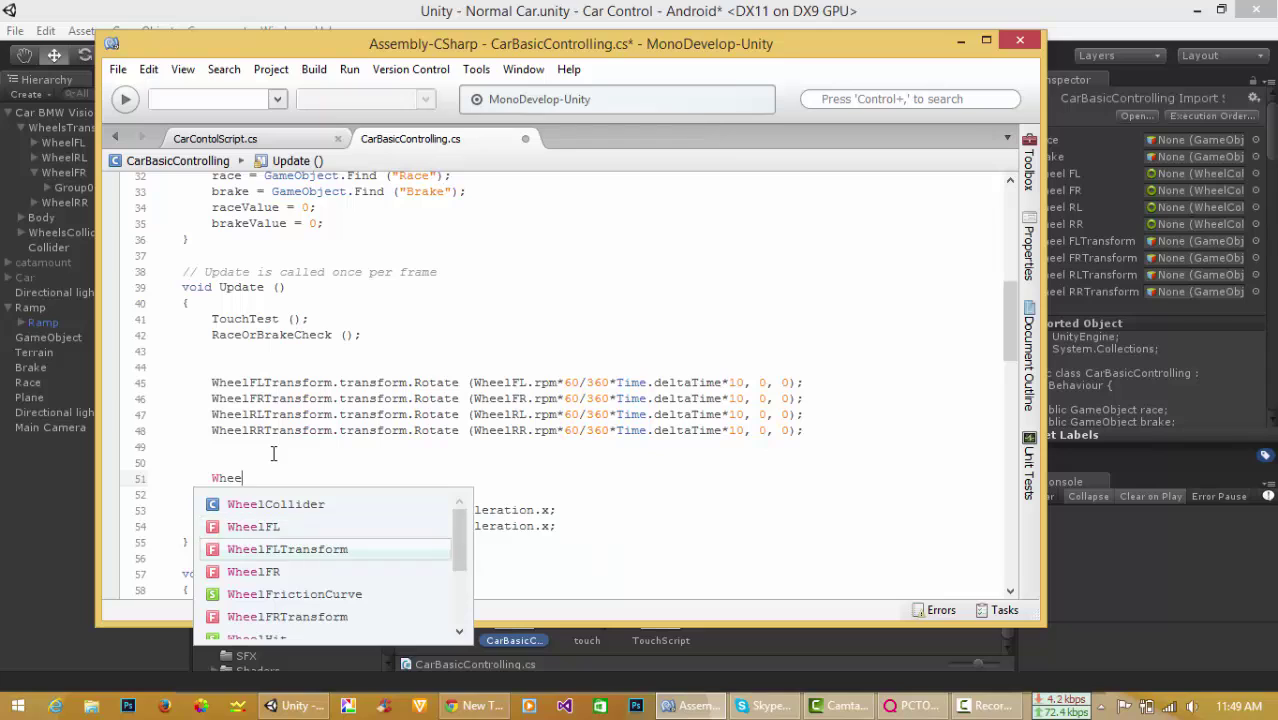
key("Return")
type(".")
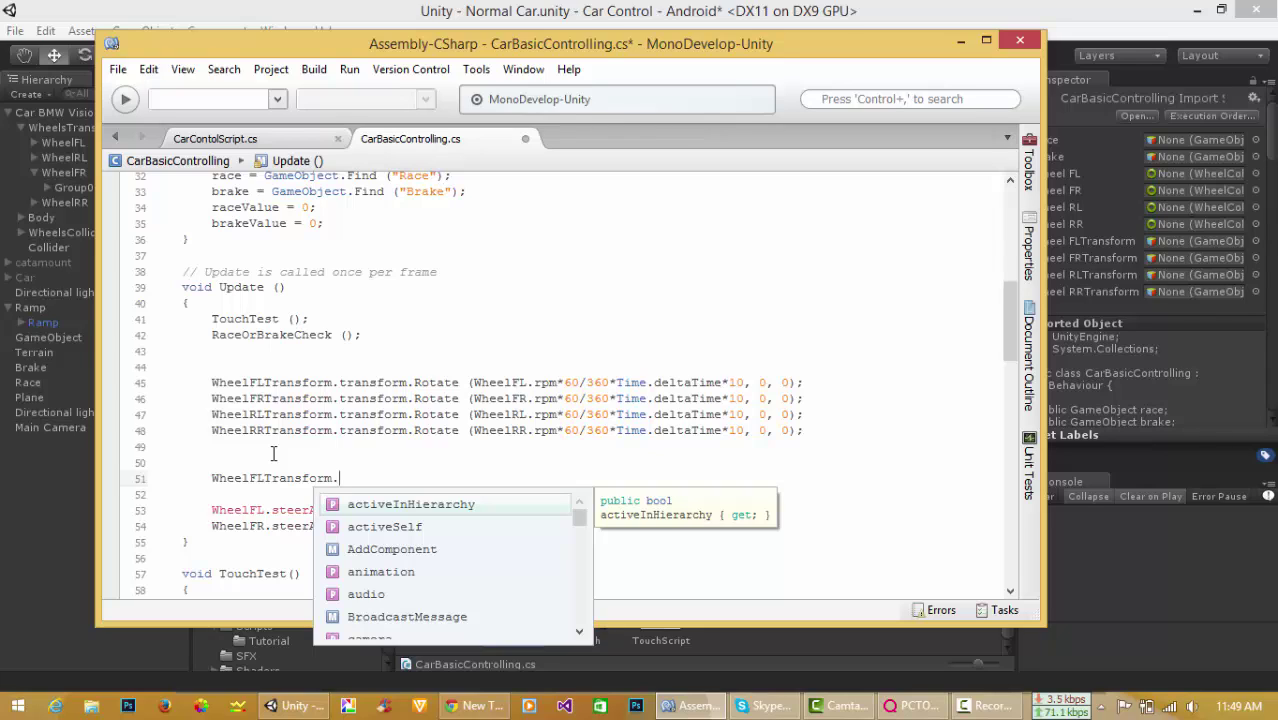
type("lo")
key("BackSpace")
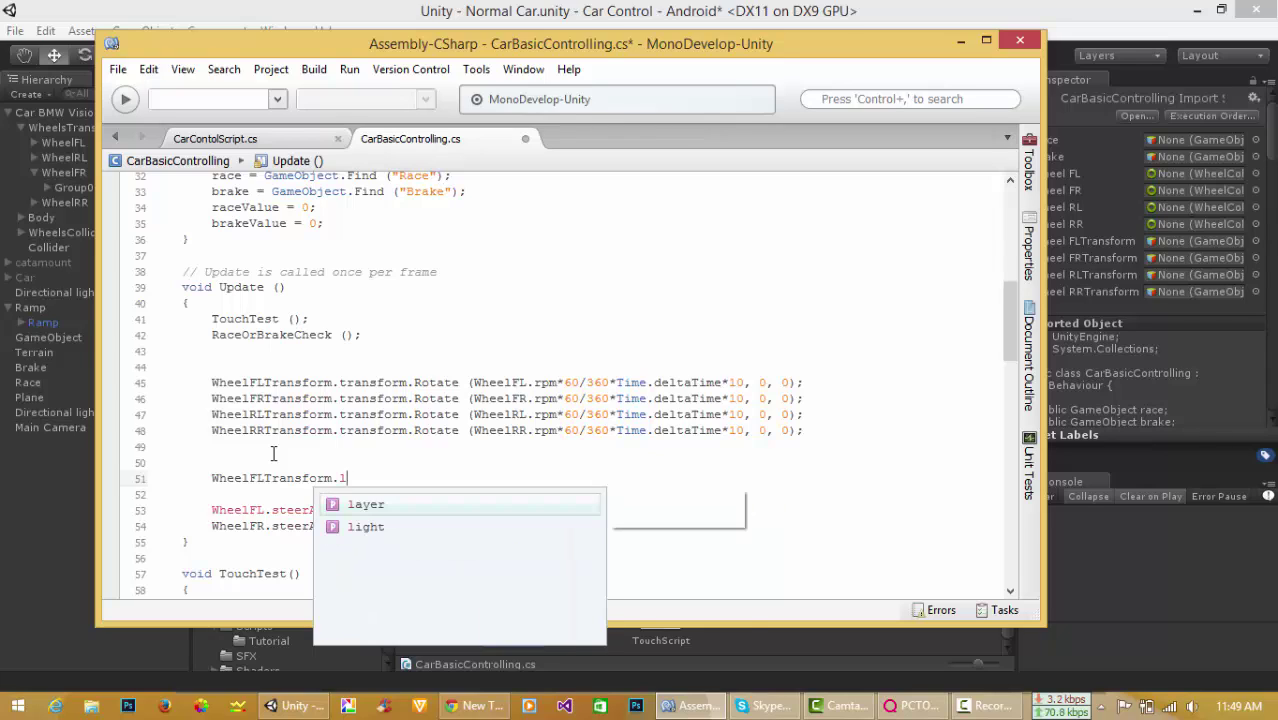
key("BackSpace")
type("tra")
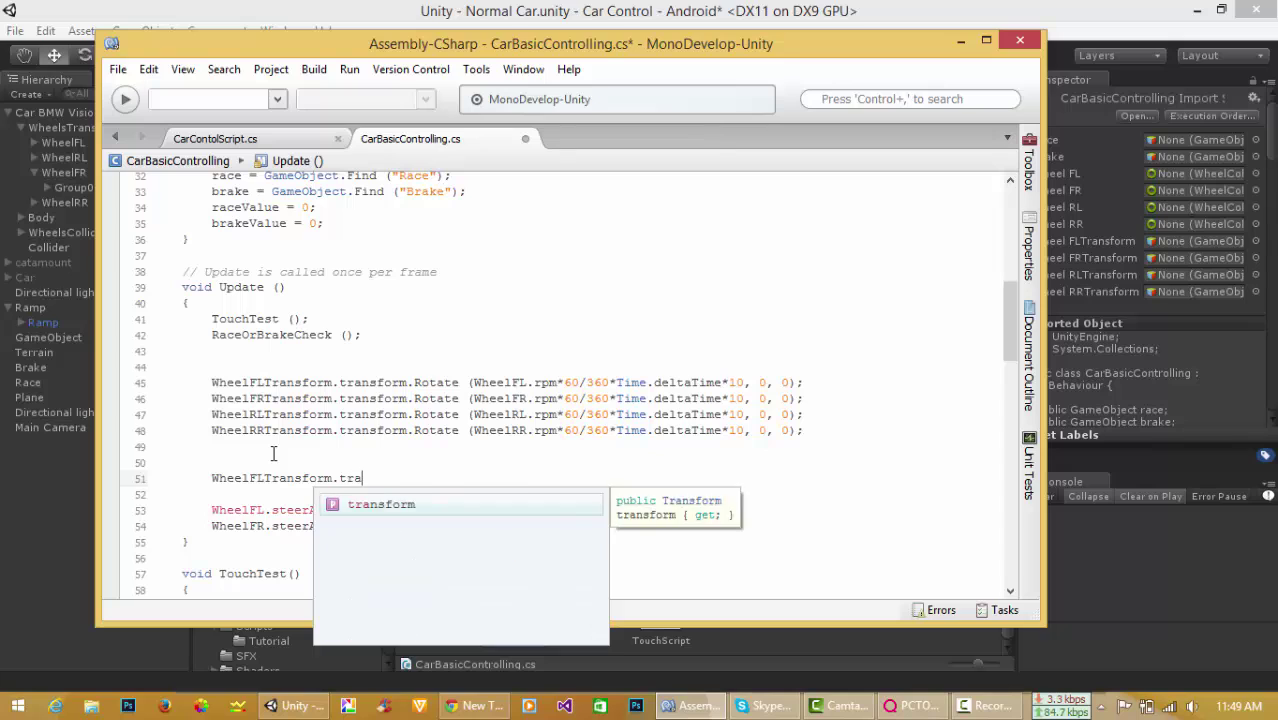
key("Return")
type(".l")
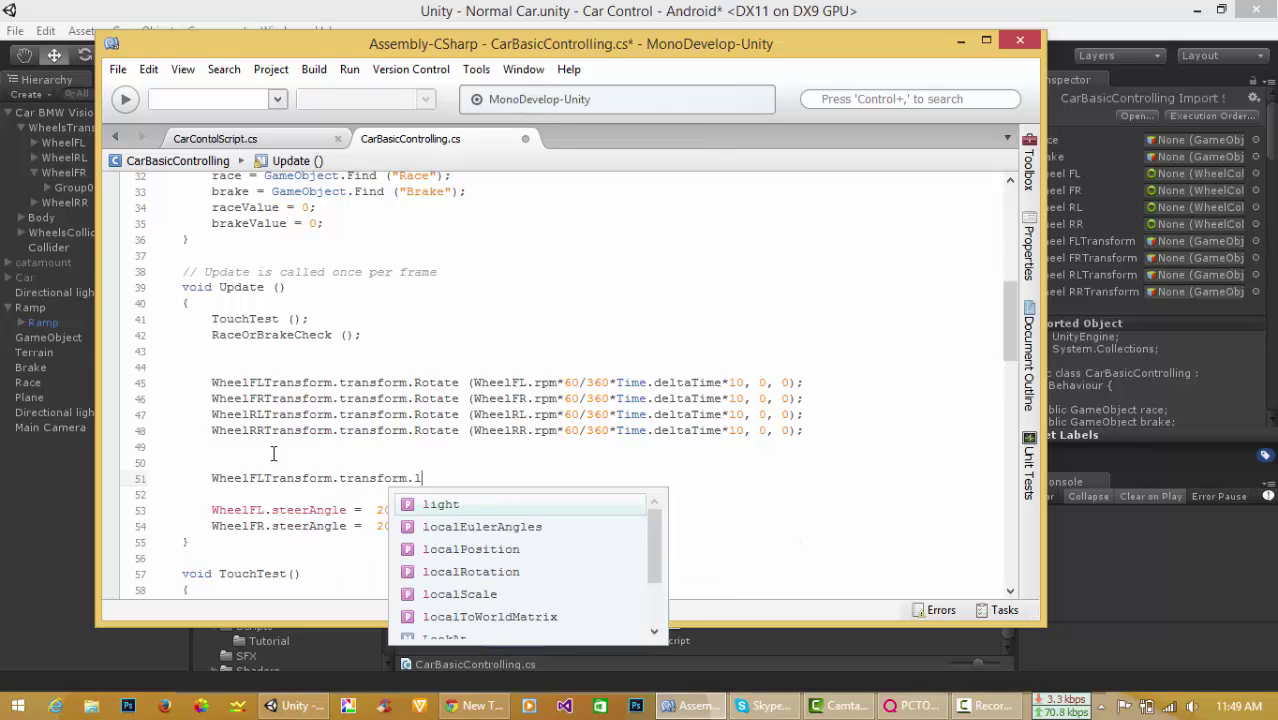
type("oc")
key("Return")
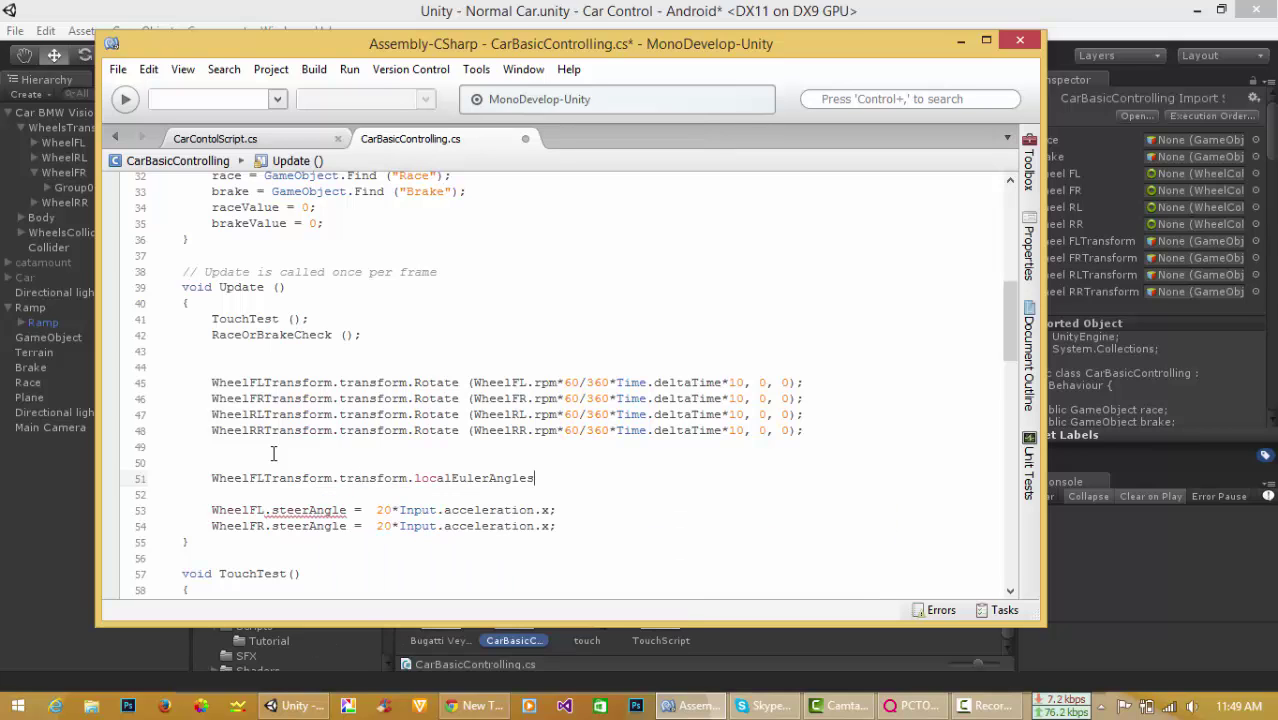
type(" = ne")
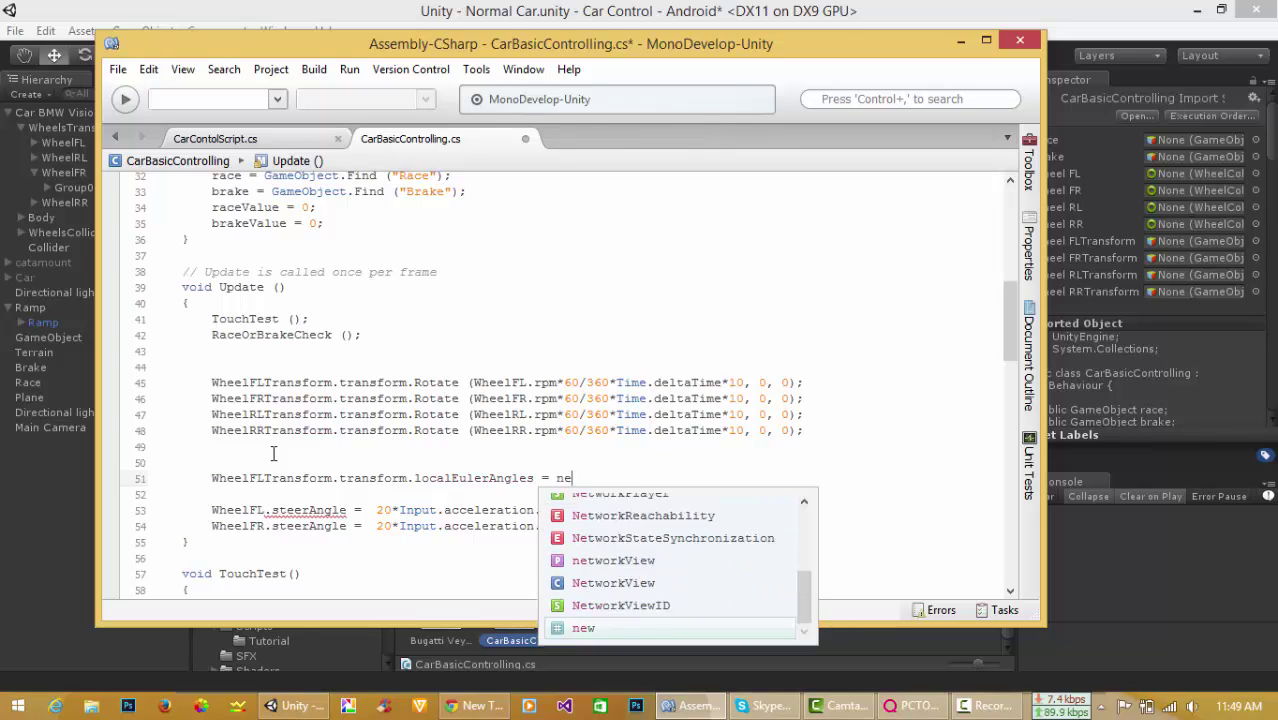
type("w V")
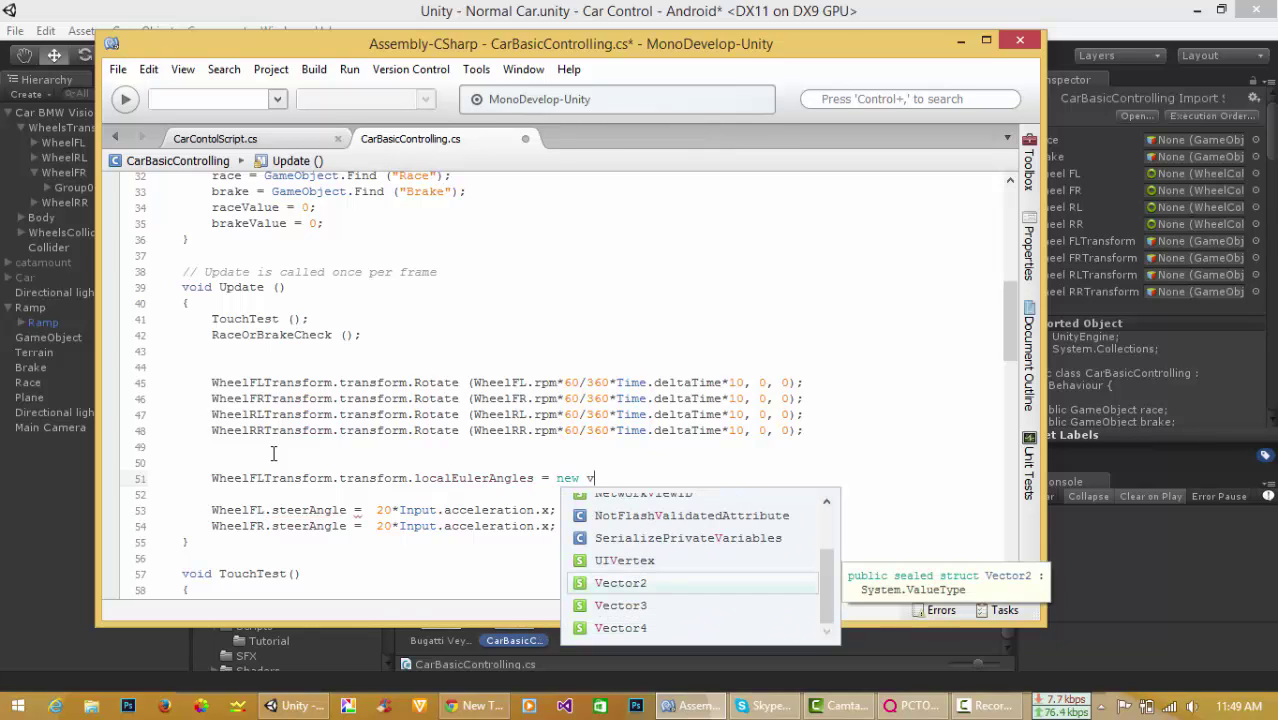
key("Down")
key("Return")
type("(")
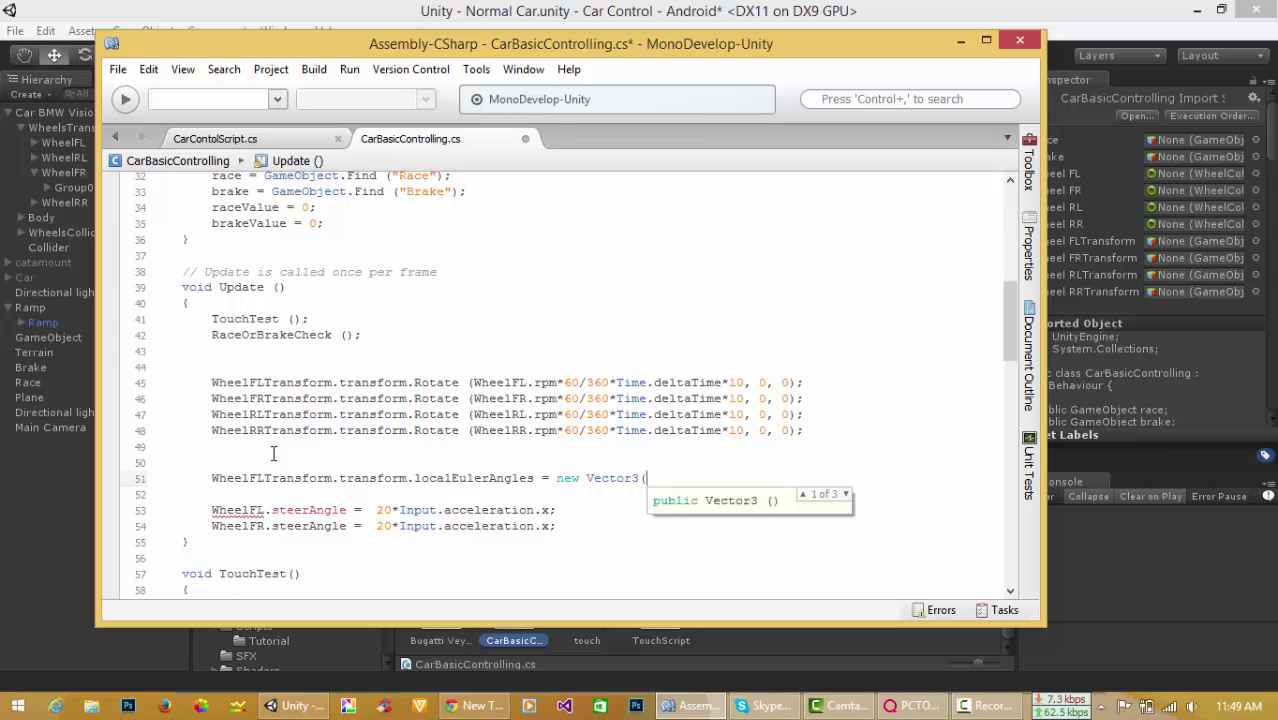
type(");")
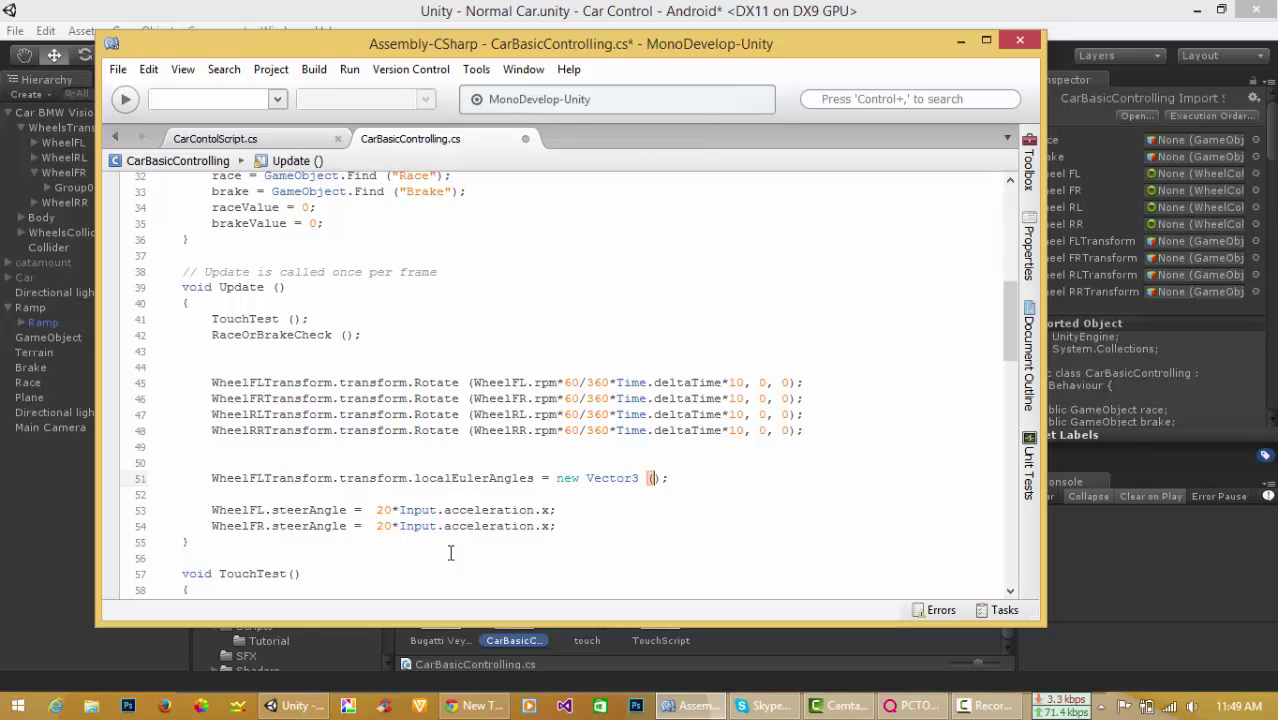
Maximize the MonoDevelop window and place the cursor inside the Vector3 parentheses.
double_click(803, 41)
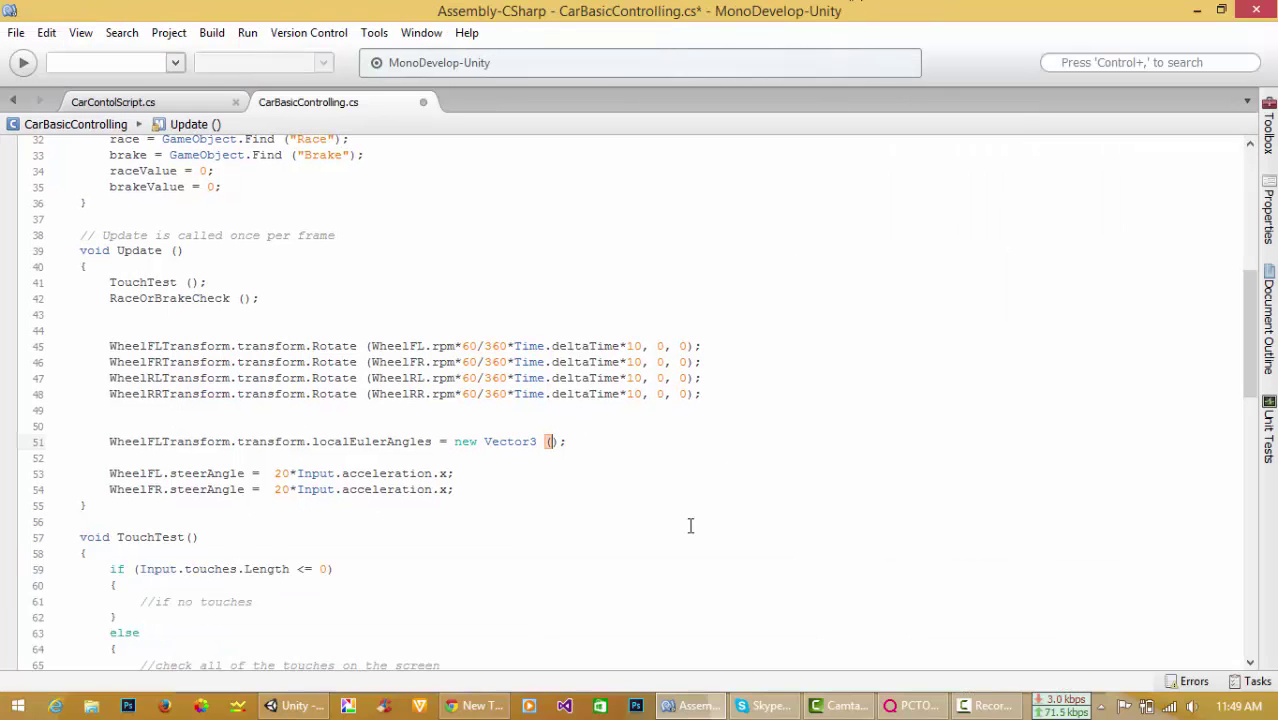
left_click_drag(450, 441, 676, 442)
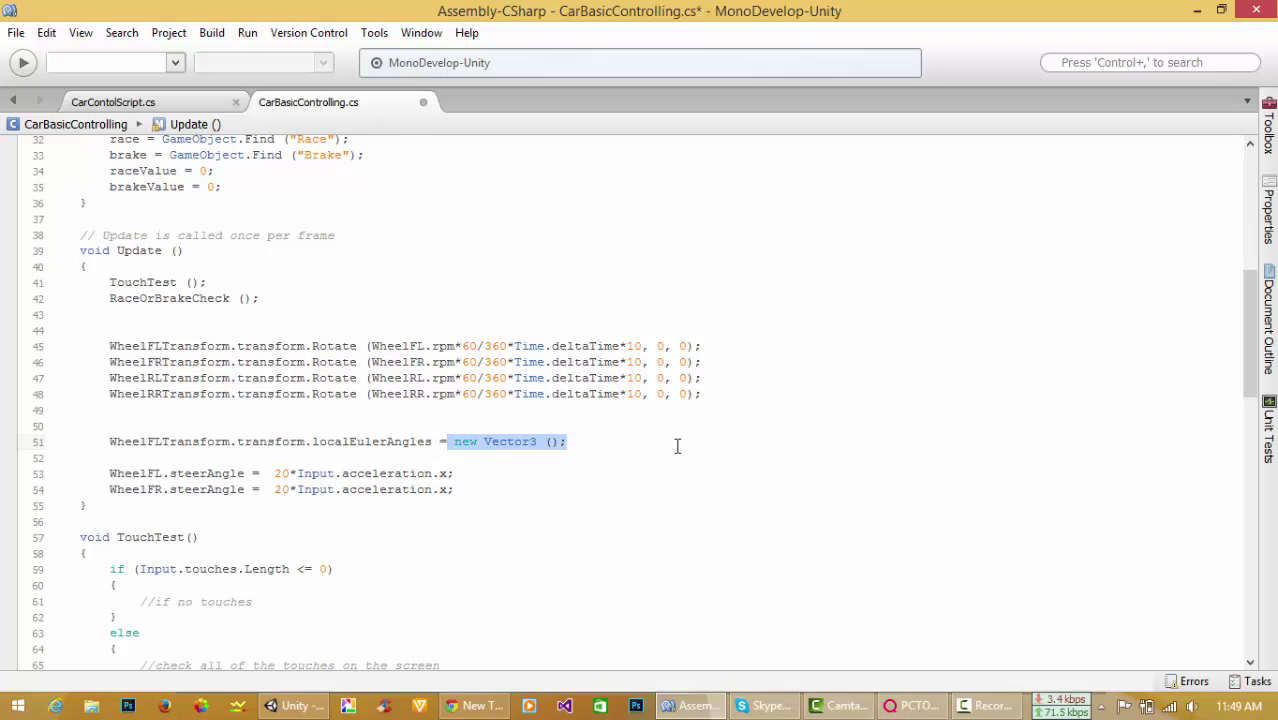
left_click(556, 440)
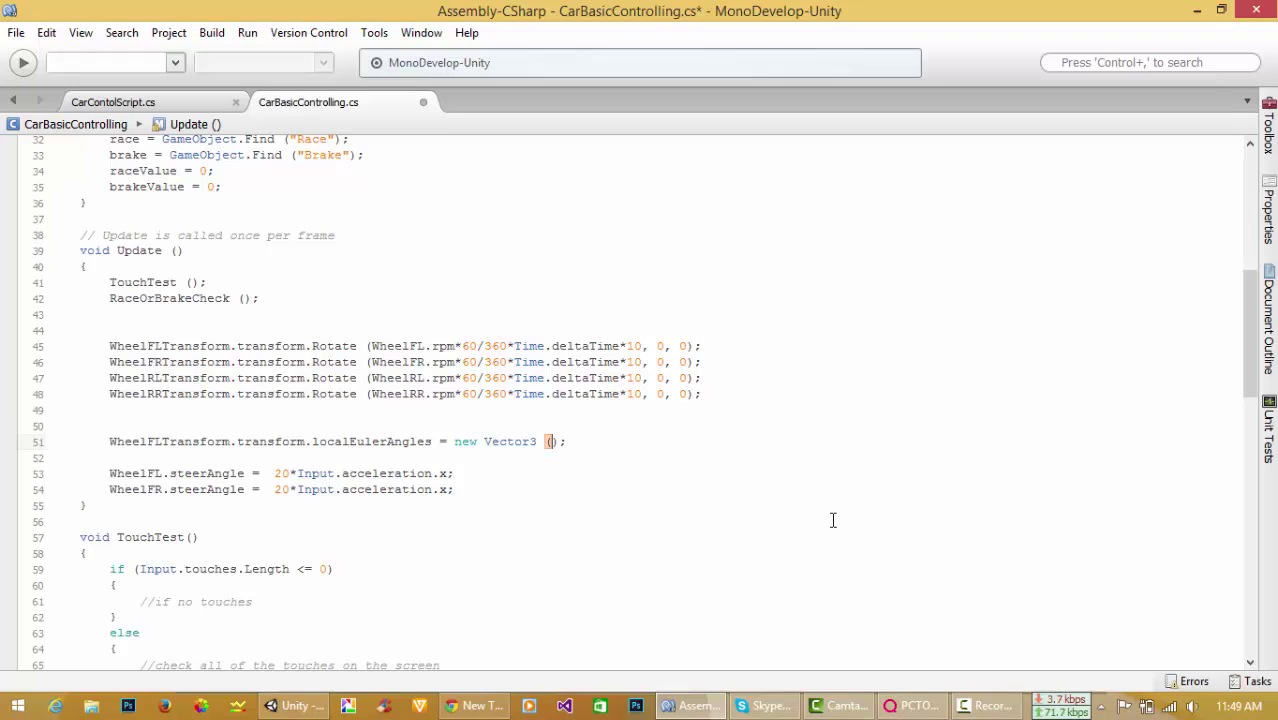
Start the Vector3 arguments with WheelFLTransform.transform.localEulerAngles.
type("Wheel")
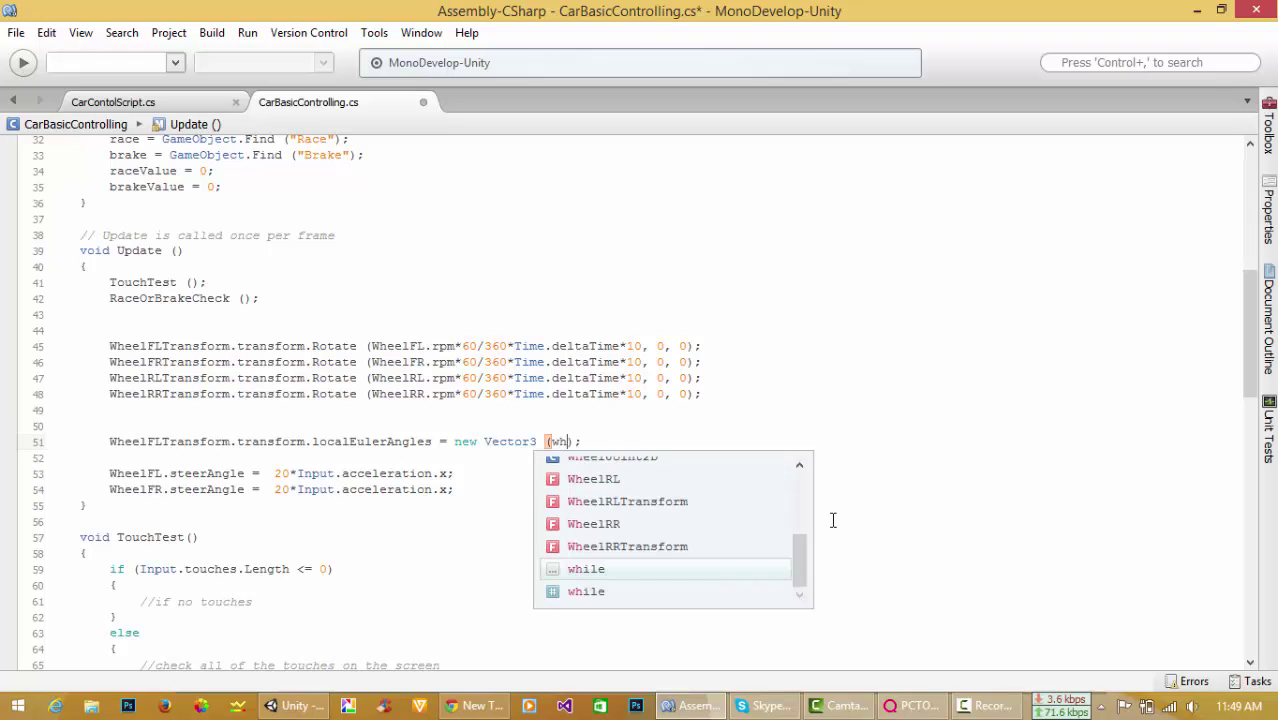
key("Down")
key("Return")
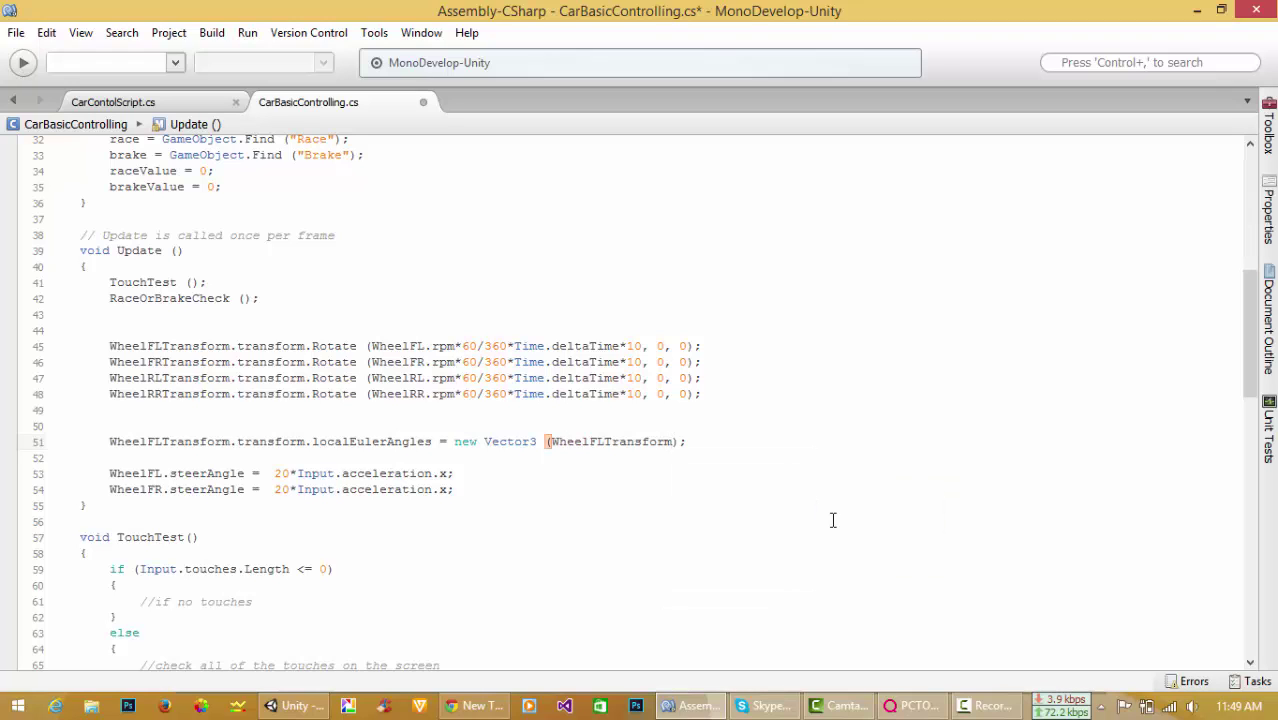
type(".trans")
key("Return")
type(".transform.l")
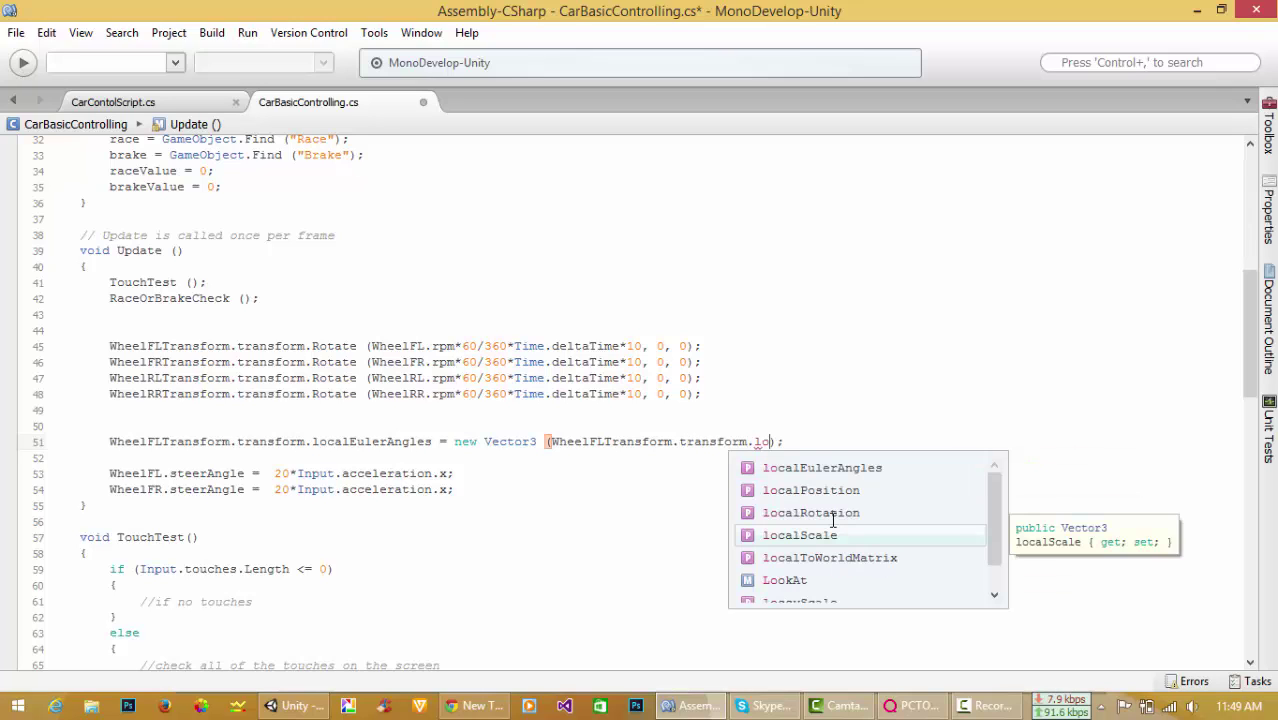
type("o")
key("Return")
Finish the first argument with .x and add WheelFL.steerAngle as the second argument.
type(".x")
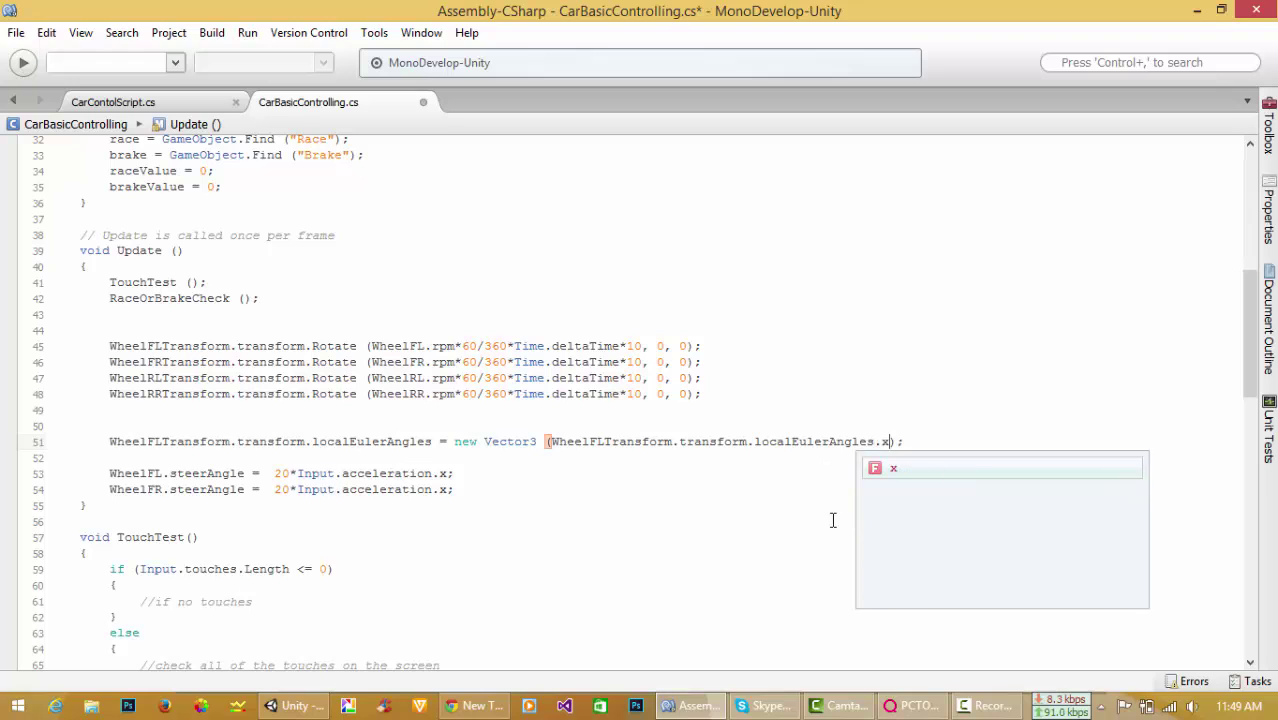
type(", ")
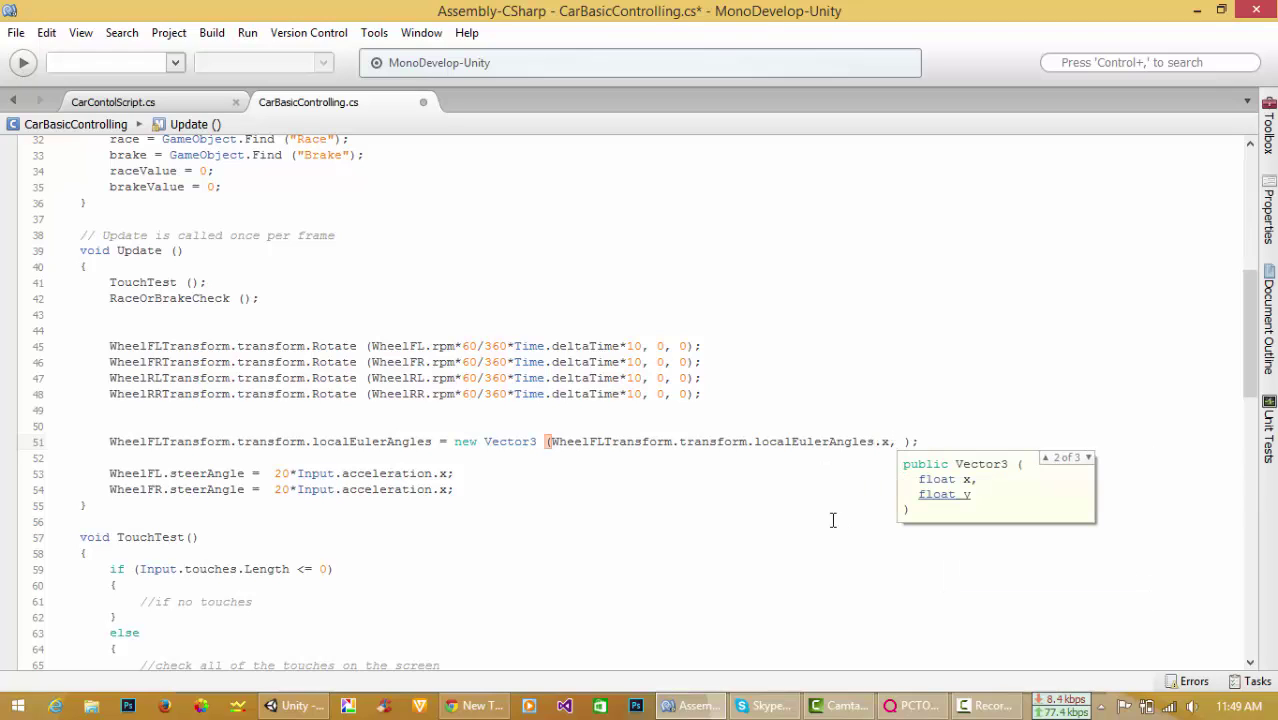
type("Wh")
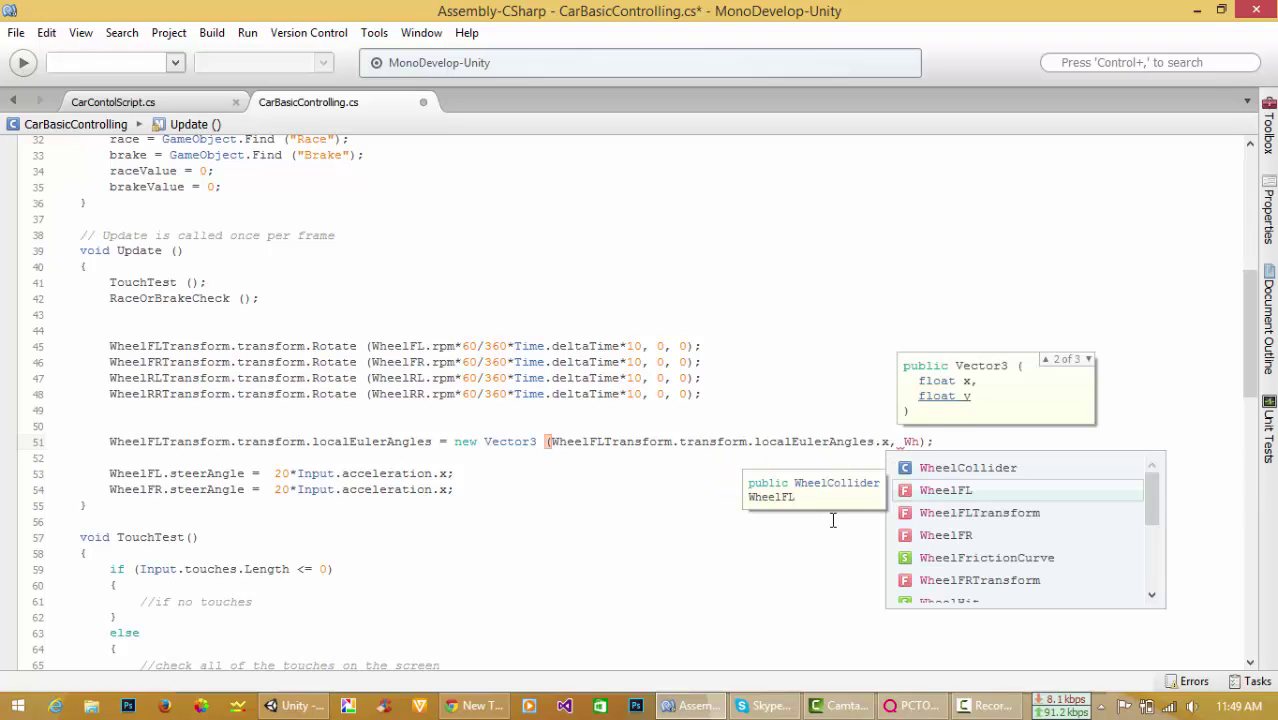
key("Return")
type(".")
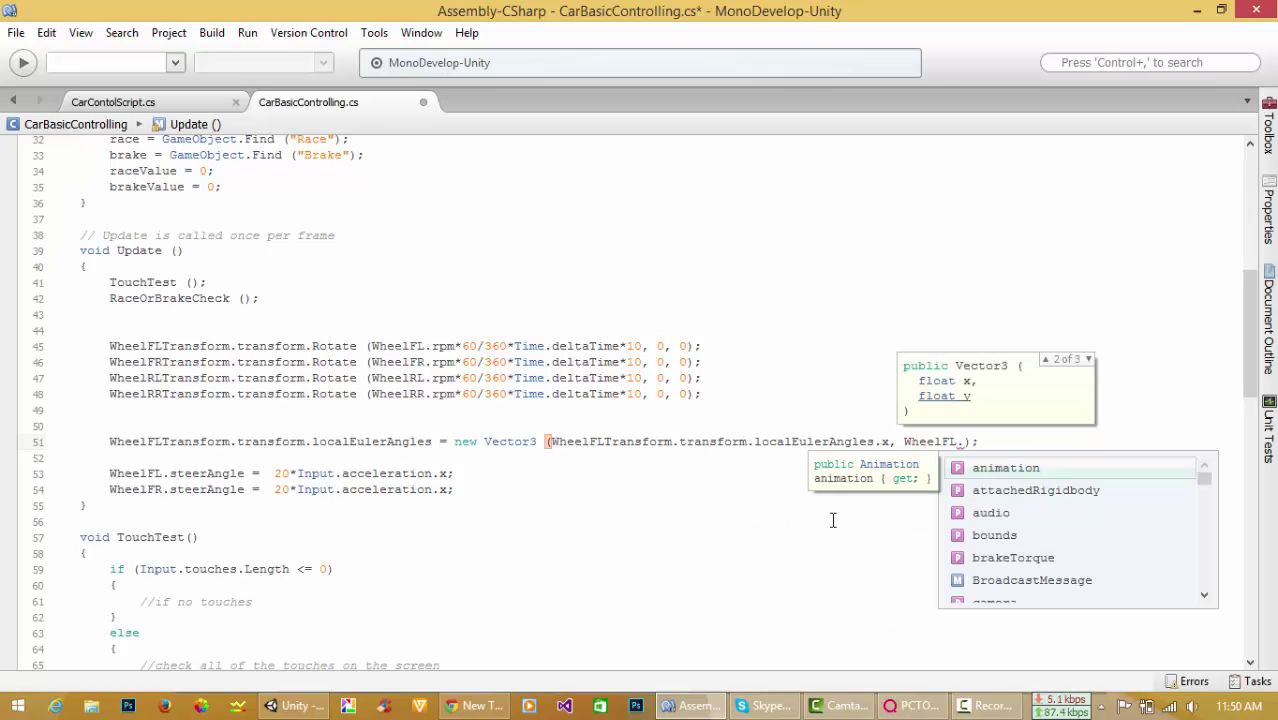
type("ste")
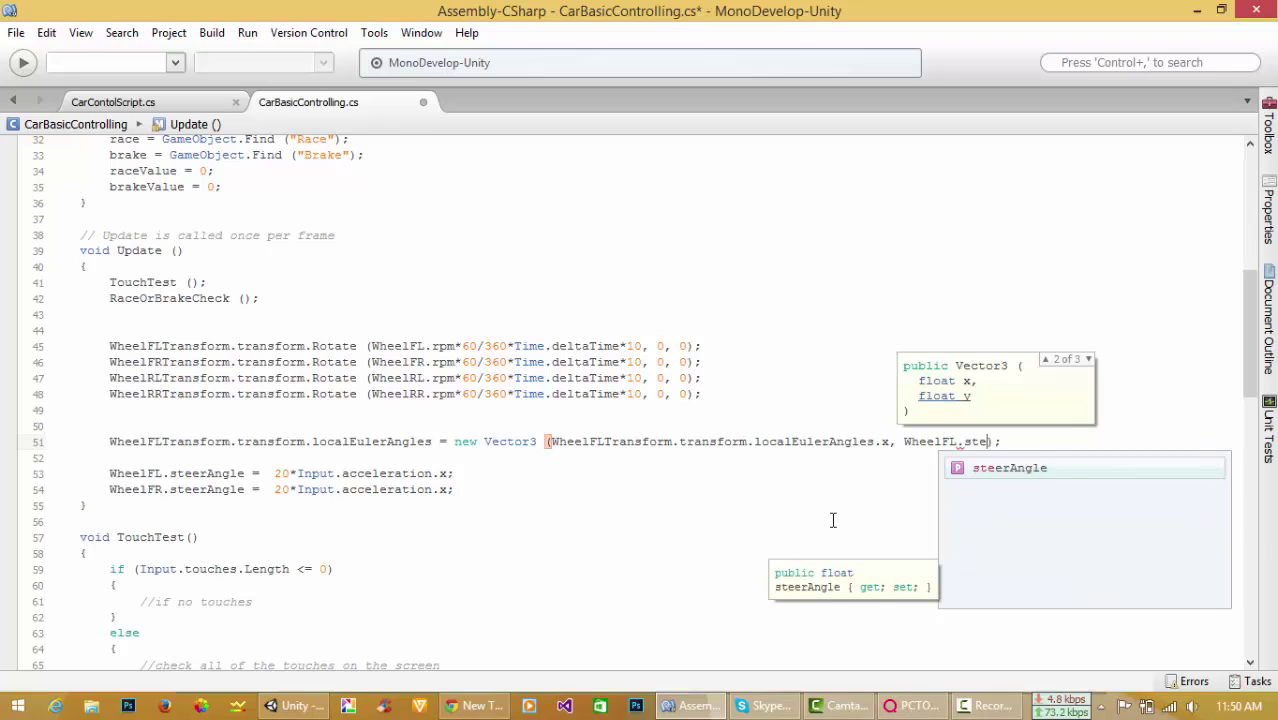
key("Return")
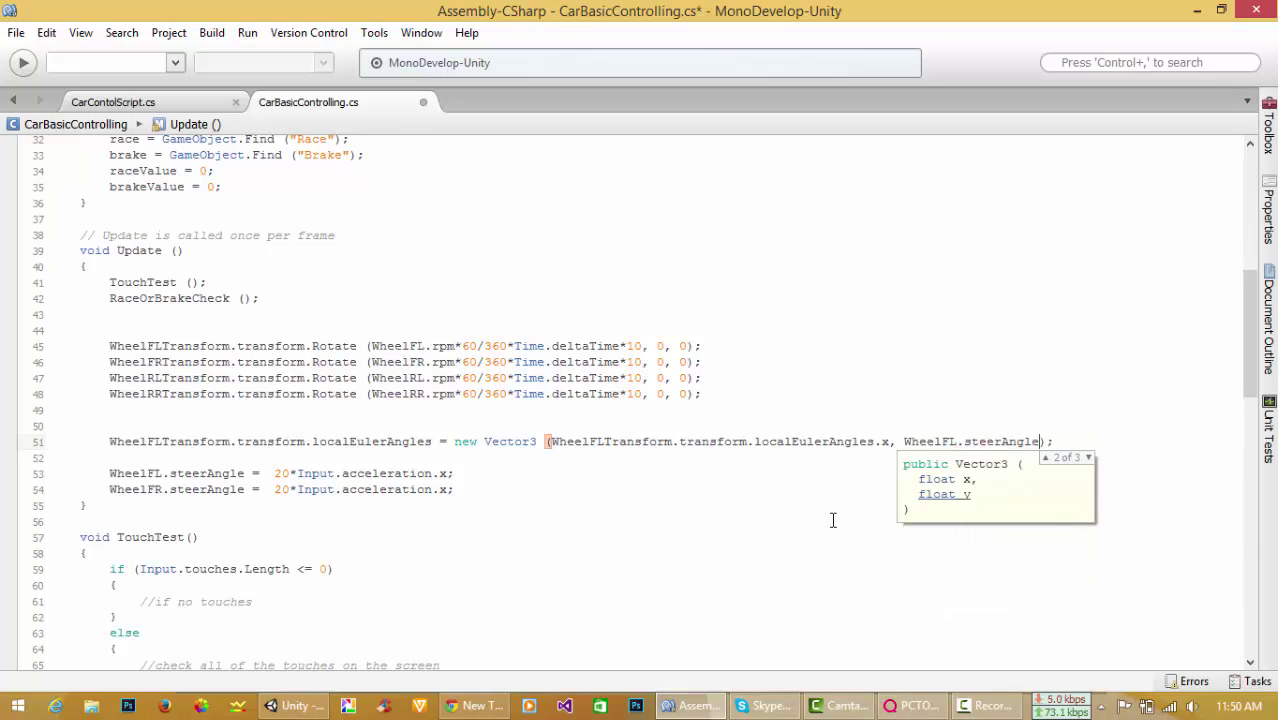
type(",")
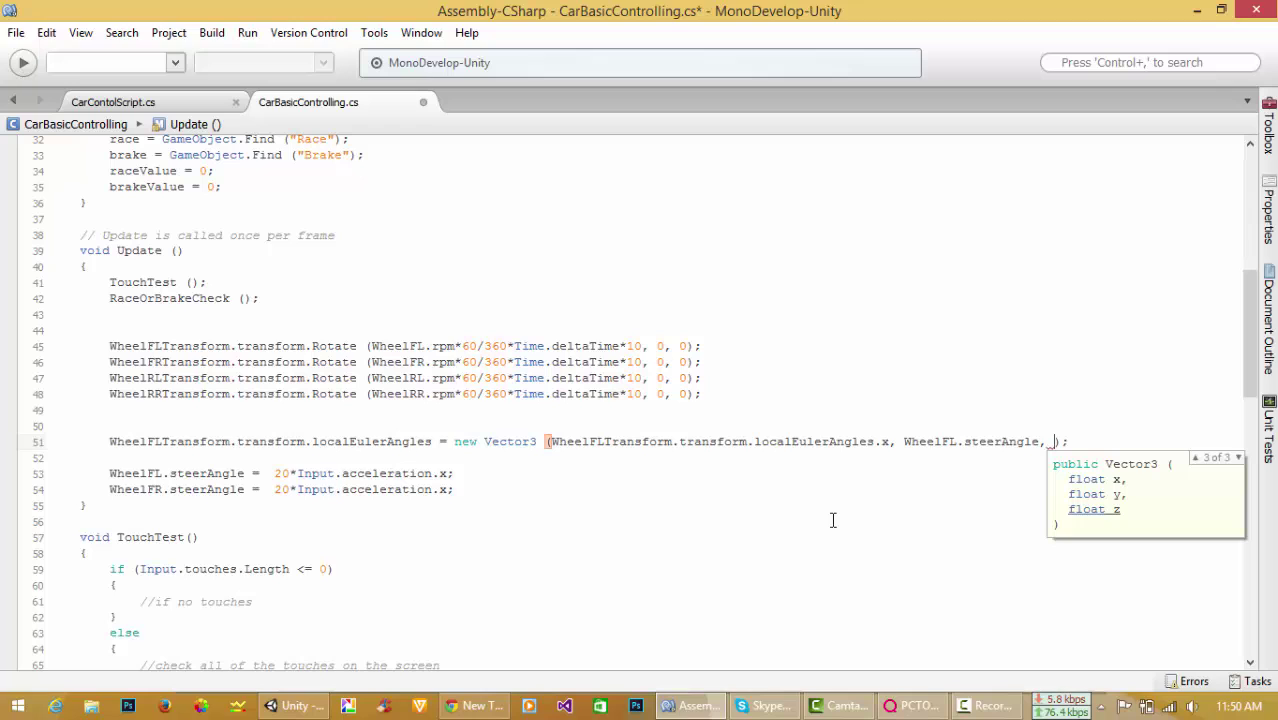
Add WheelFLTransform.transform.localEulerAngles.z as the third argument and save the script.
type("wheel")
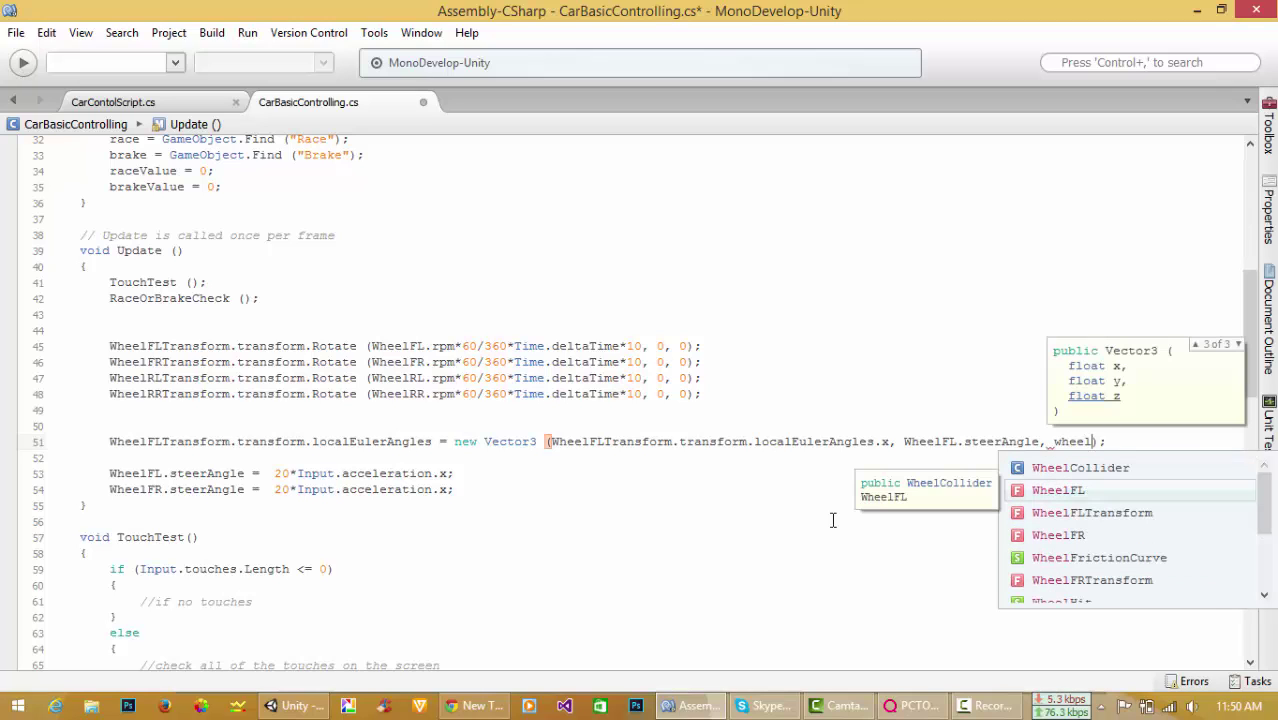
key("Return")
type(".")
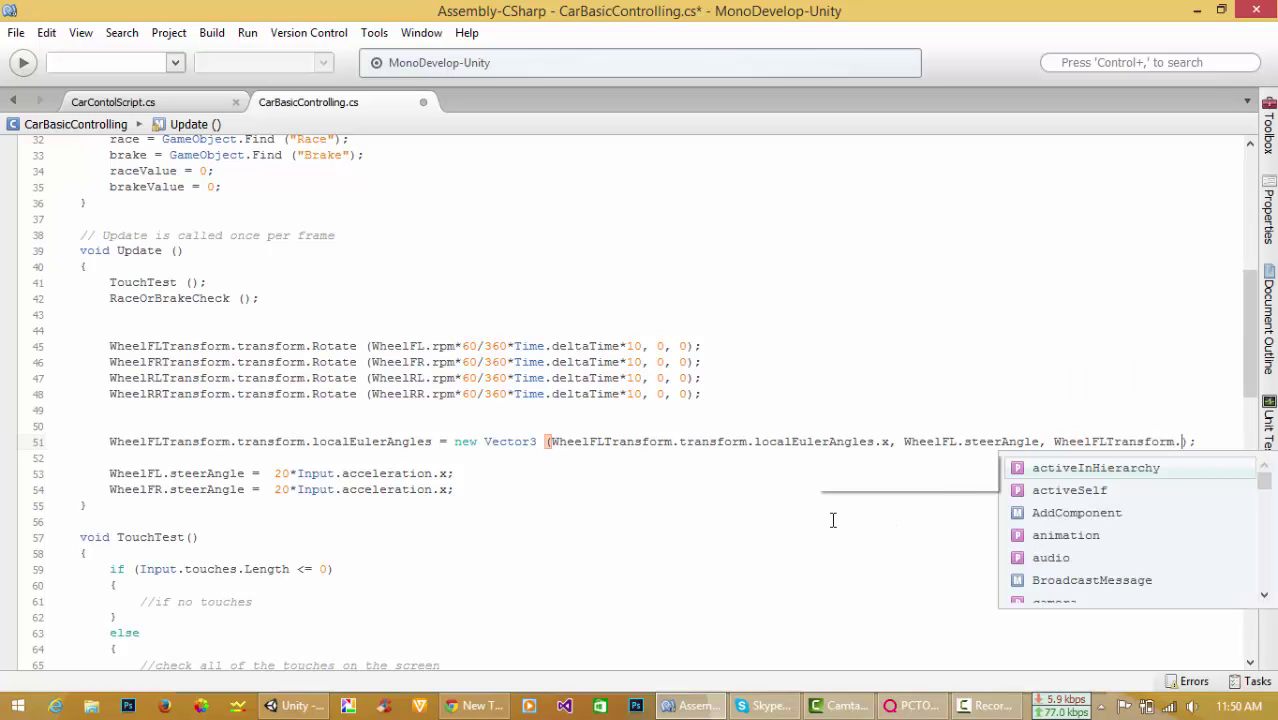
type("tr")
key("Return")
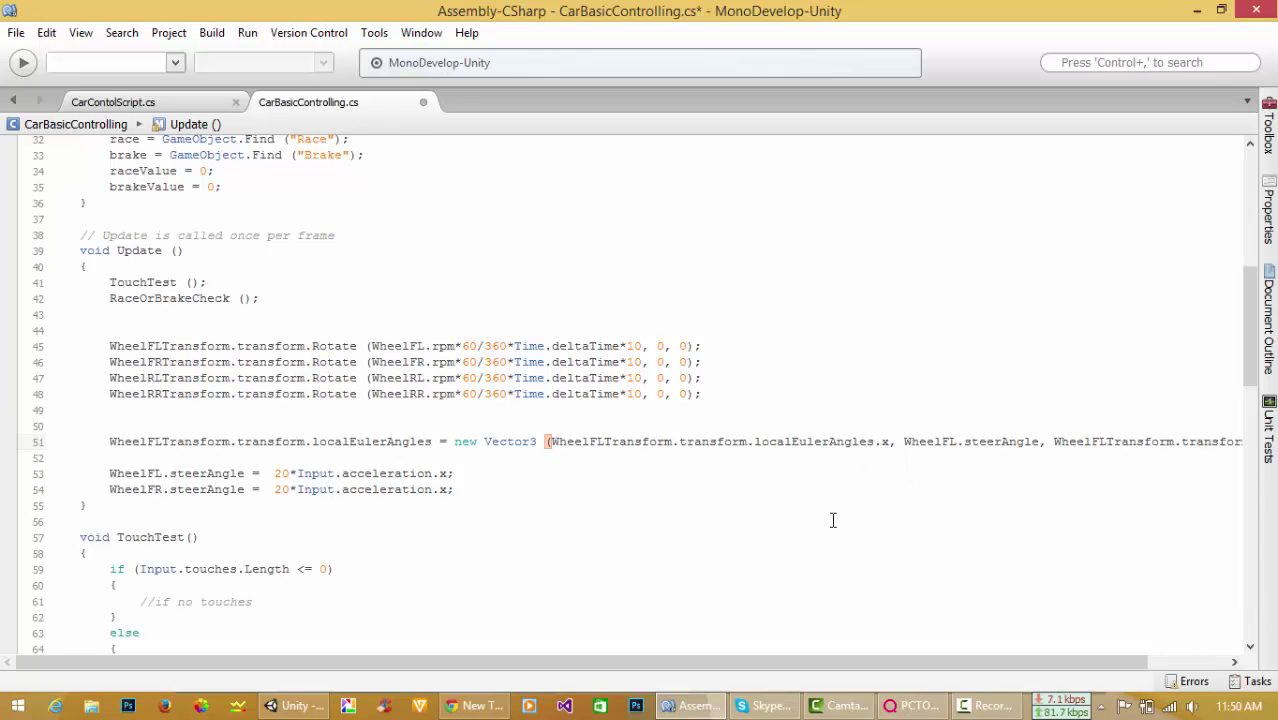
type(".l")
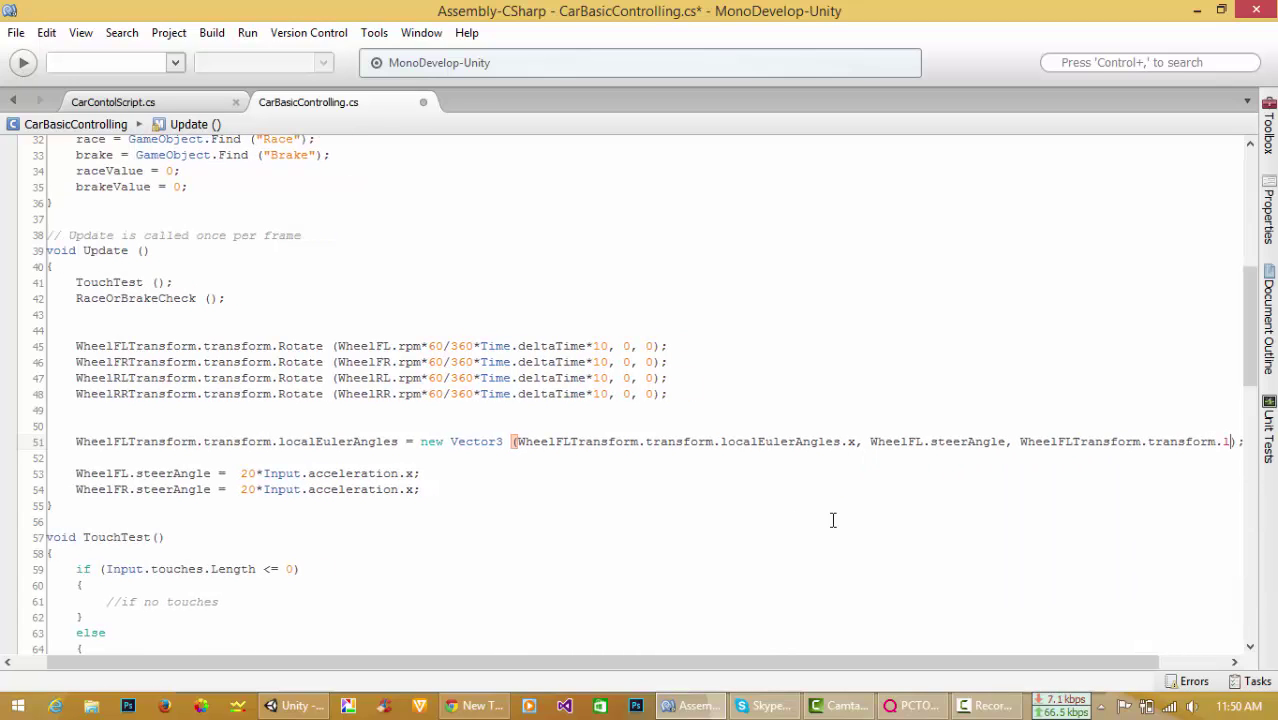
type("o")
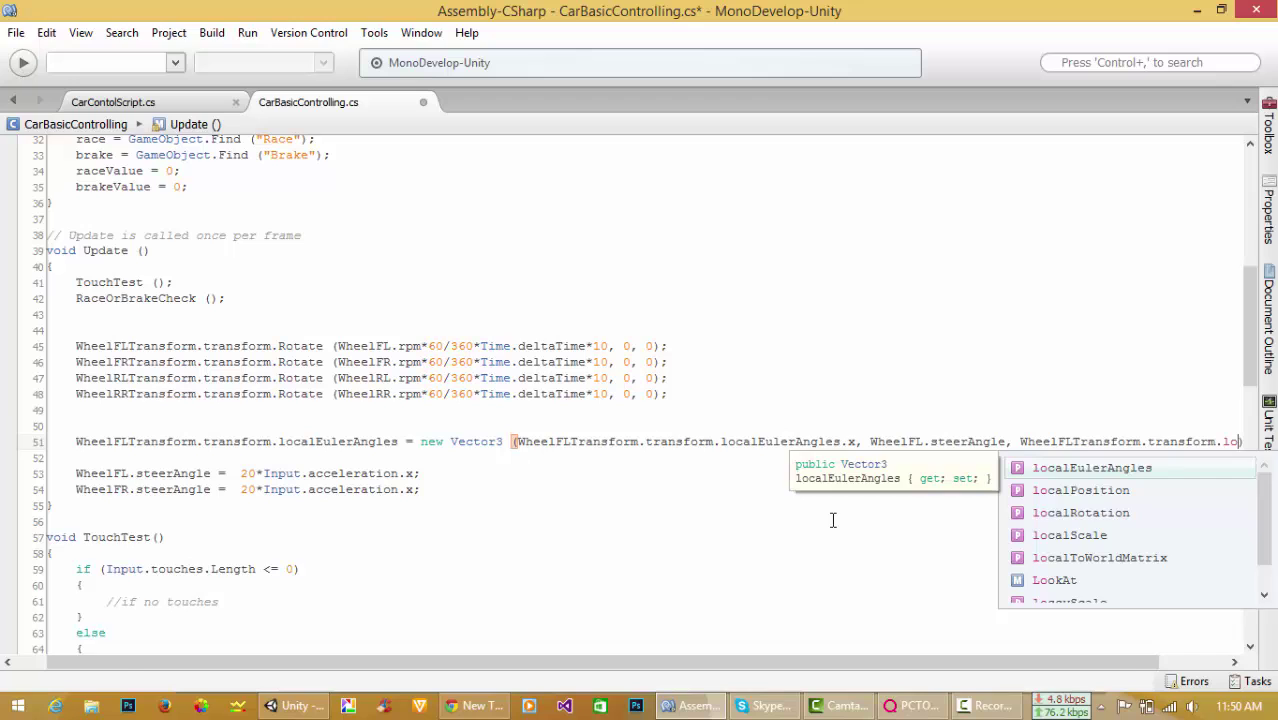
key("Return")
type(".z")
key("Escape")
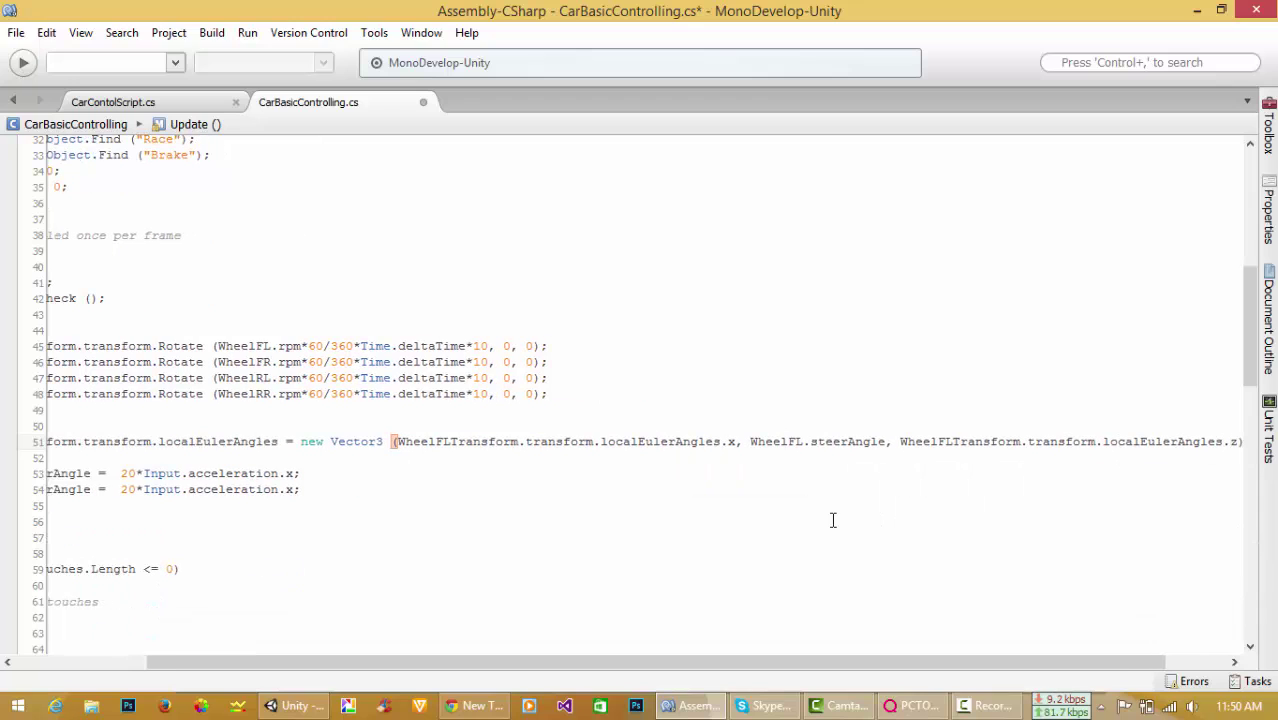
key("Return")
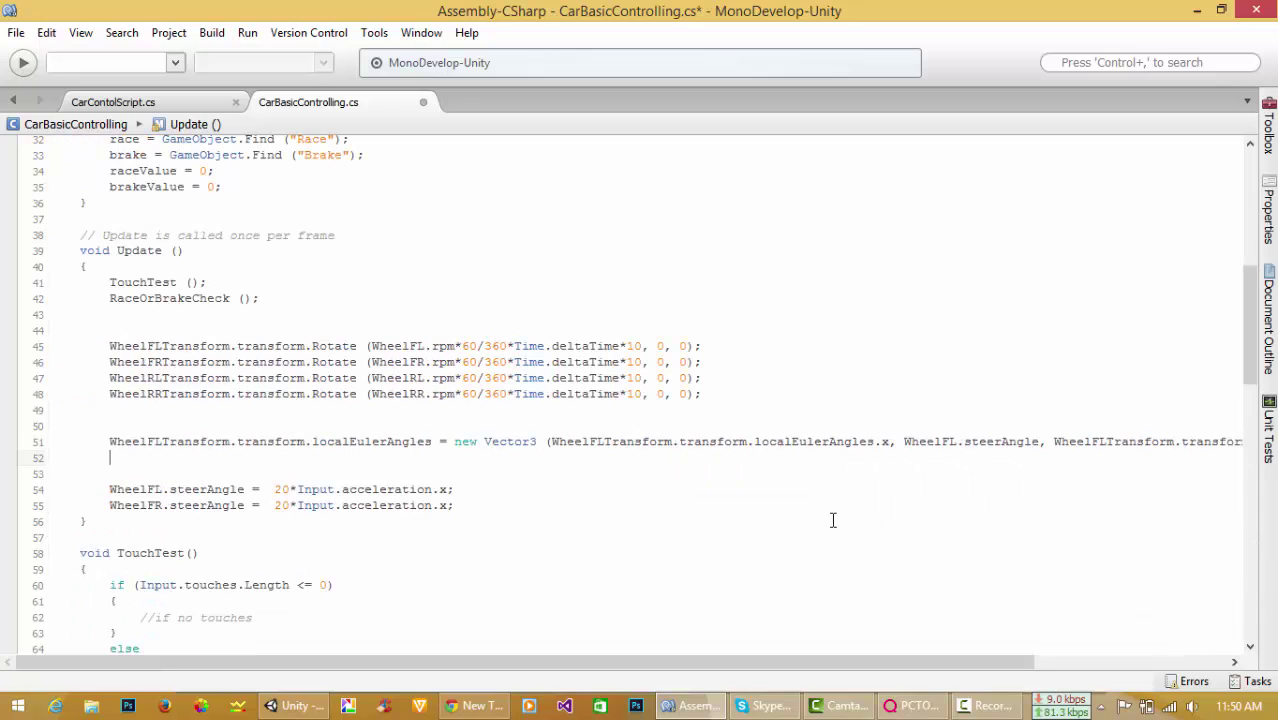
key("ctrl+s")
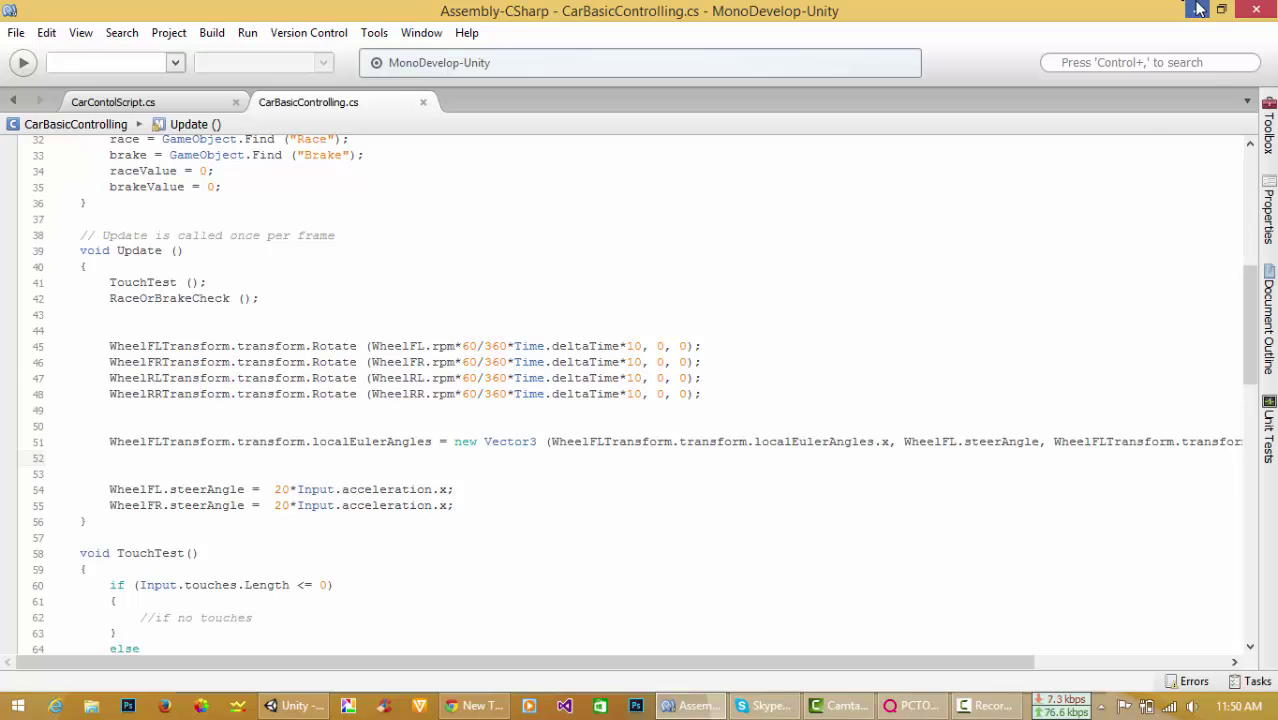
Minimize MonoDevelop, start Play mode in Unity, and select the car's Body object.
left_click(1198, 9)
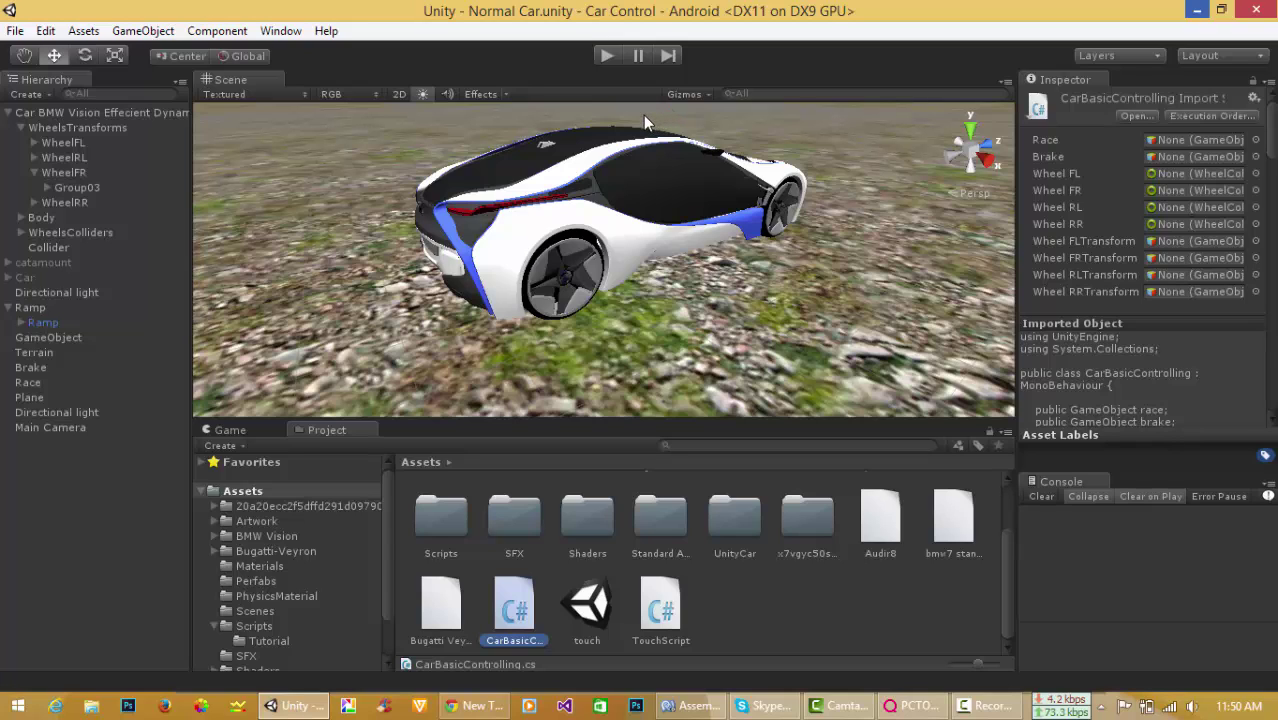
left_click(604, 58)
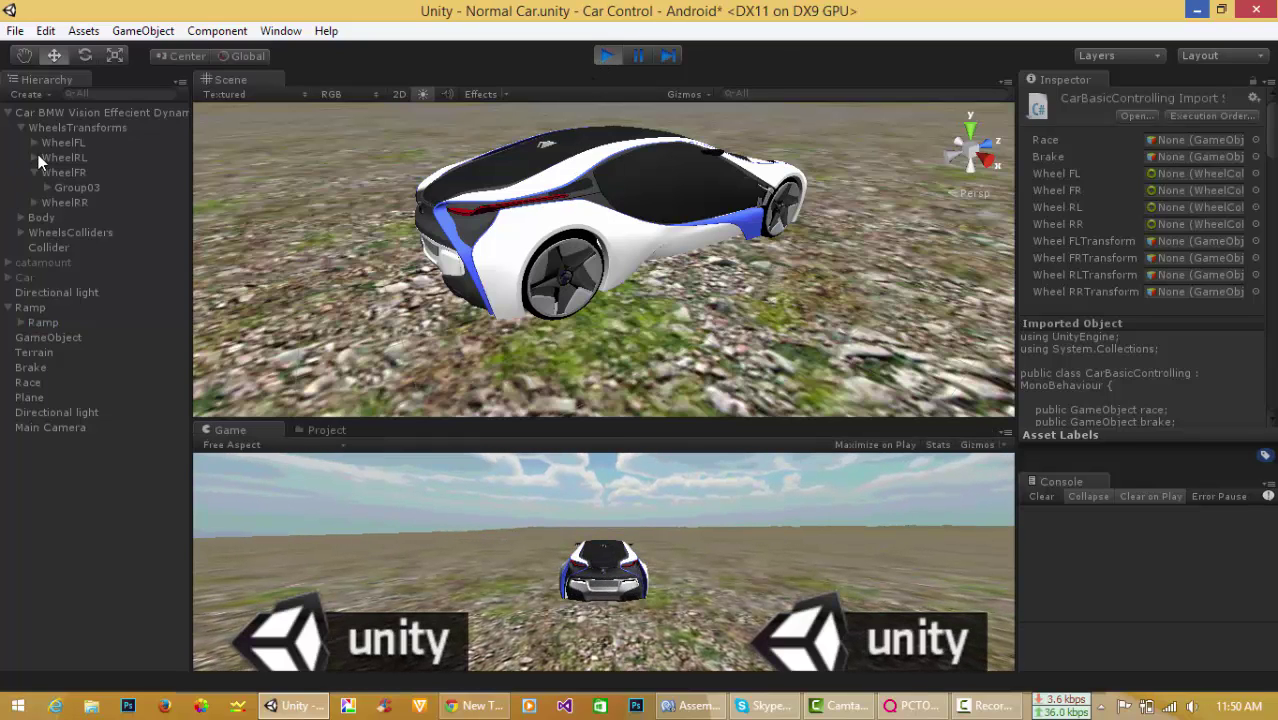
left_click(41, 216)
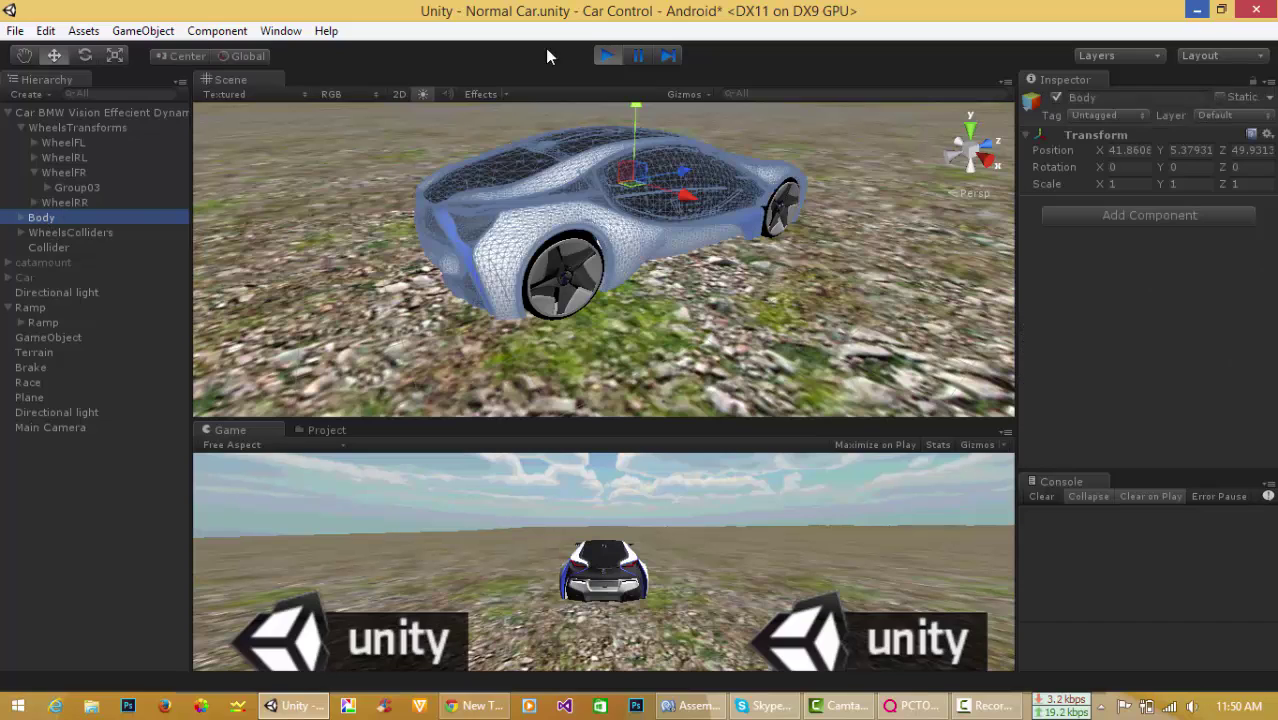
Deactivate the car Body and orbit the Scene view around the exposed wheels.
left_click(1054, 97)
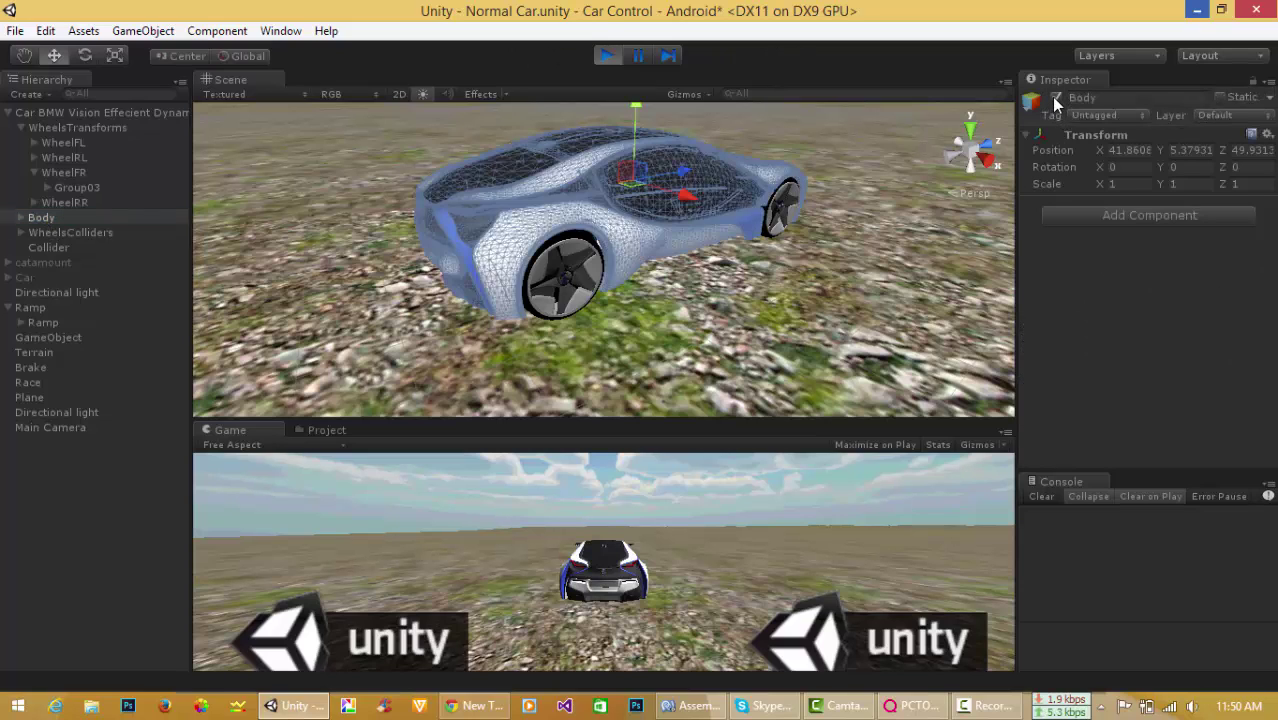
mouse_move(752, 215)
left_mouse_down("alt")
mouse_move(797, 183)
mouse_move(886, 226)
mouse_move(569, 287)
mouse_move(725, 260)
left_mouse_up("alt")
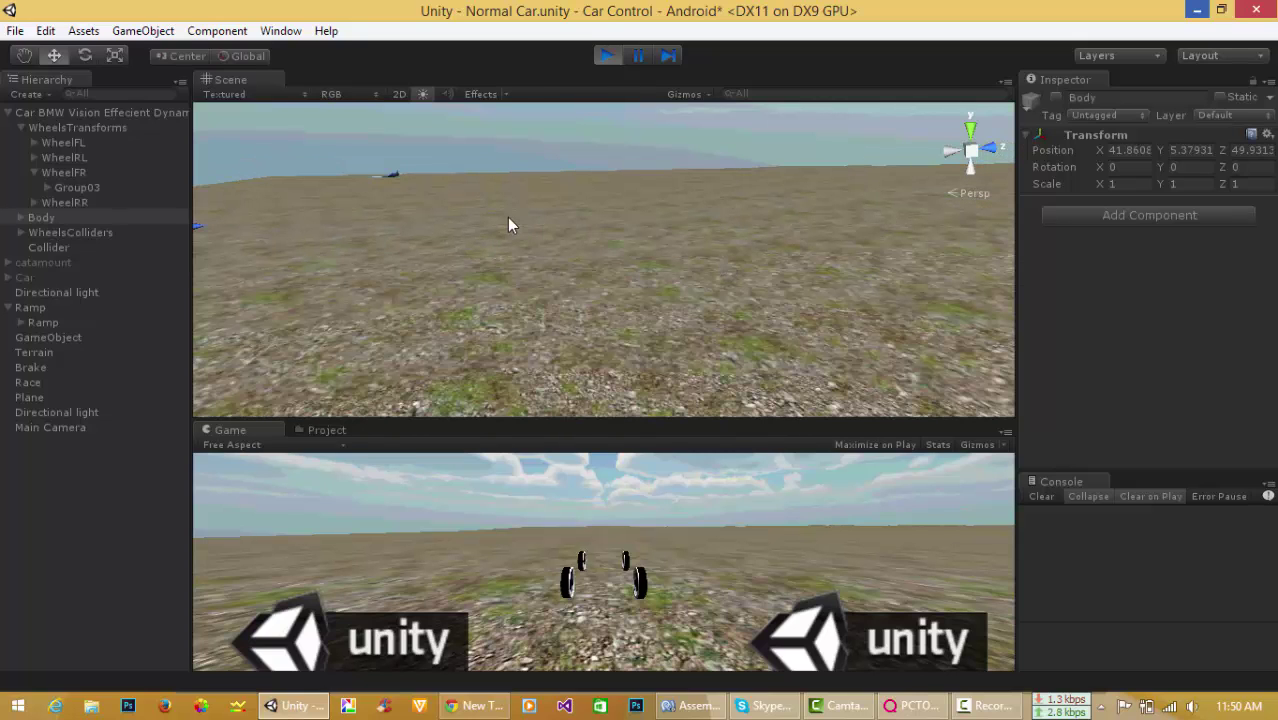
key("f")
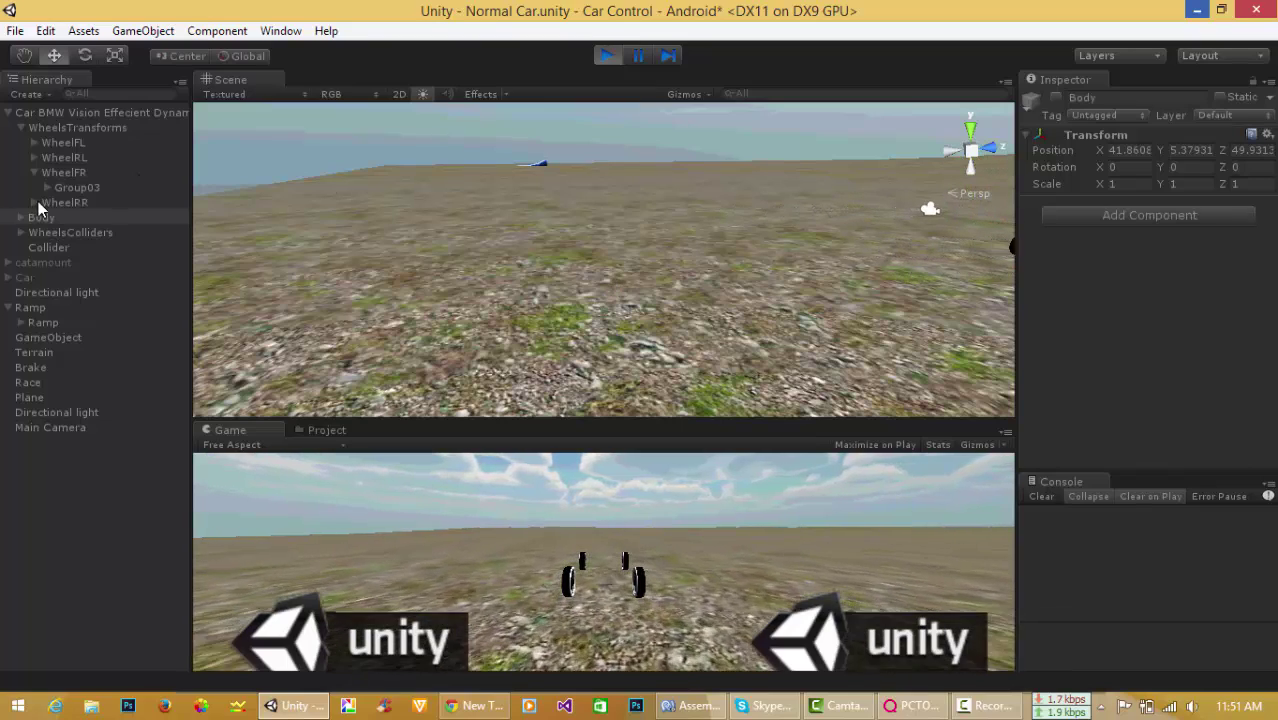
right_click_drag(415, 245, 506, 233)
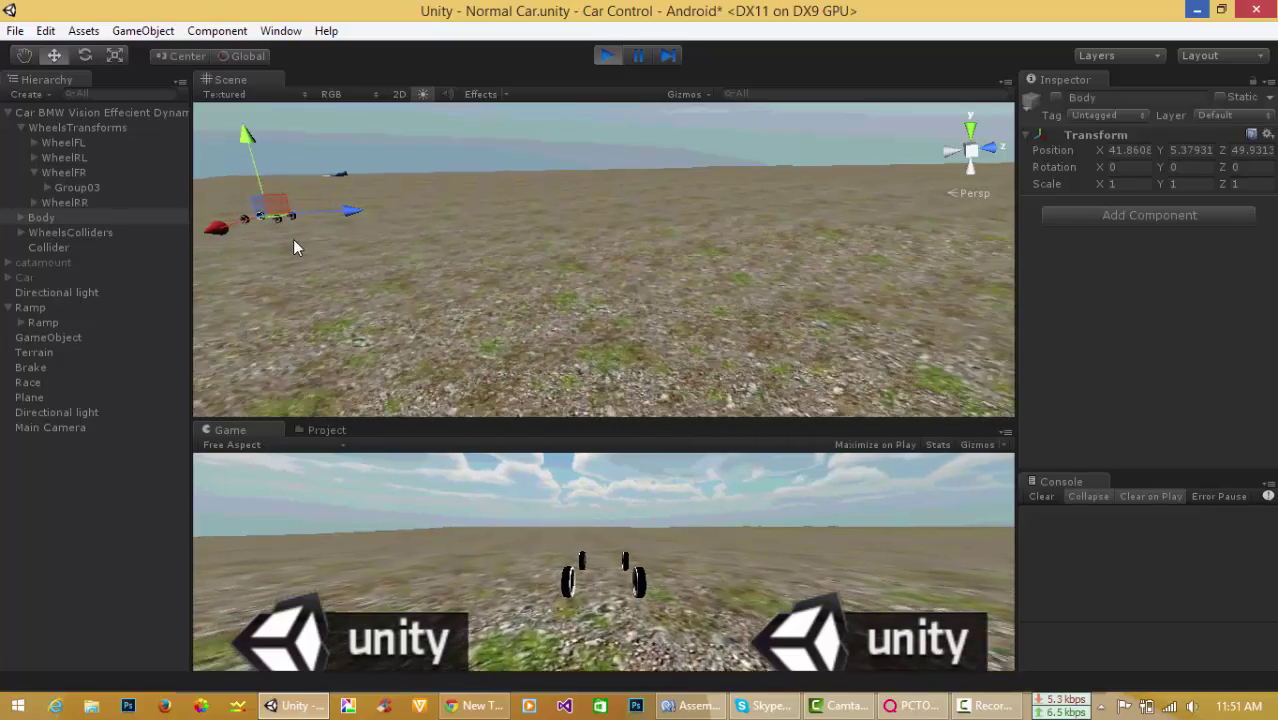
right_click_drag(293, 240, 569, 221)
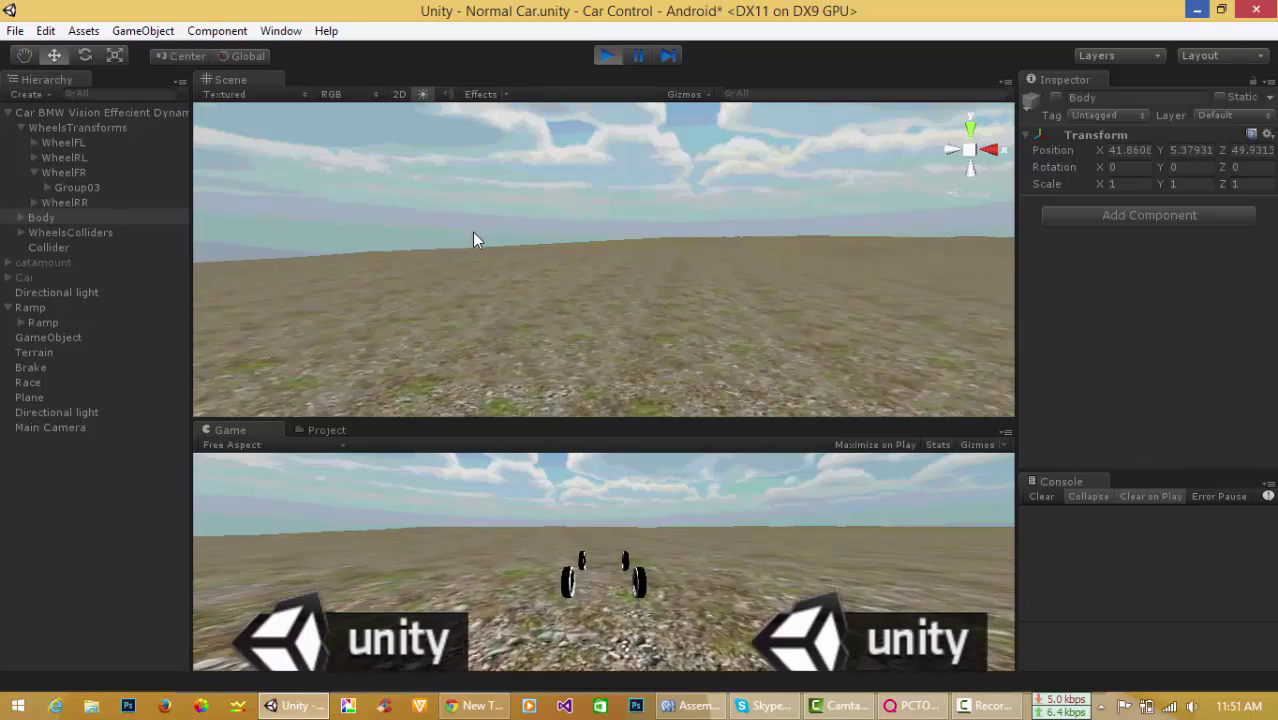
right_click_drag(402, 244, 265, 330)
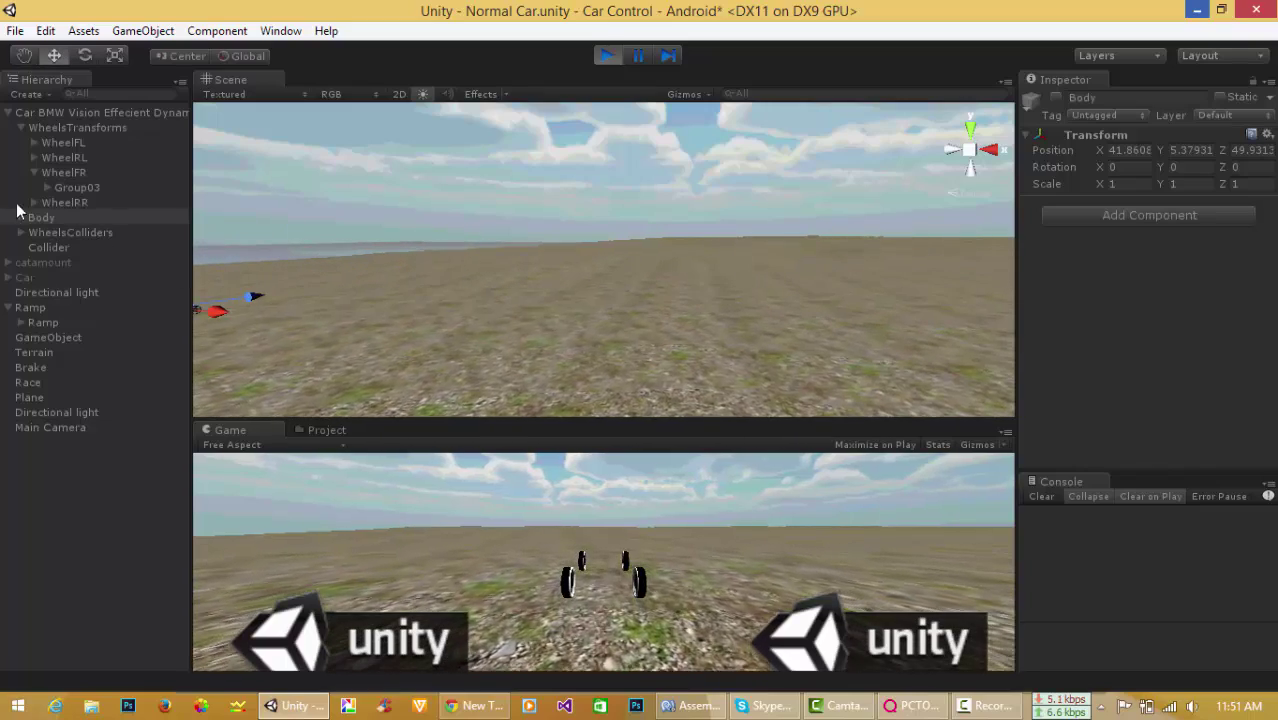
Frame WheelRR and WheelFL to watch the wheels' live rotation.
double_click(64, 203)
right_click_drag(681, 262, 576, 243)
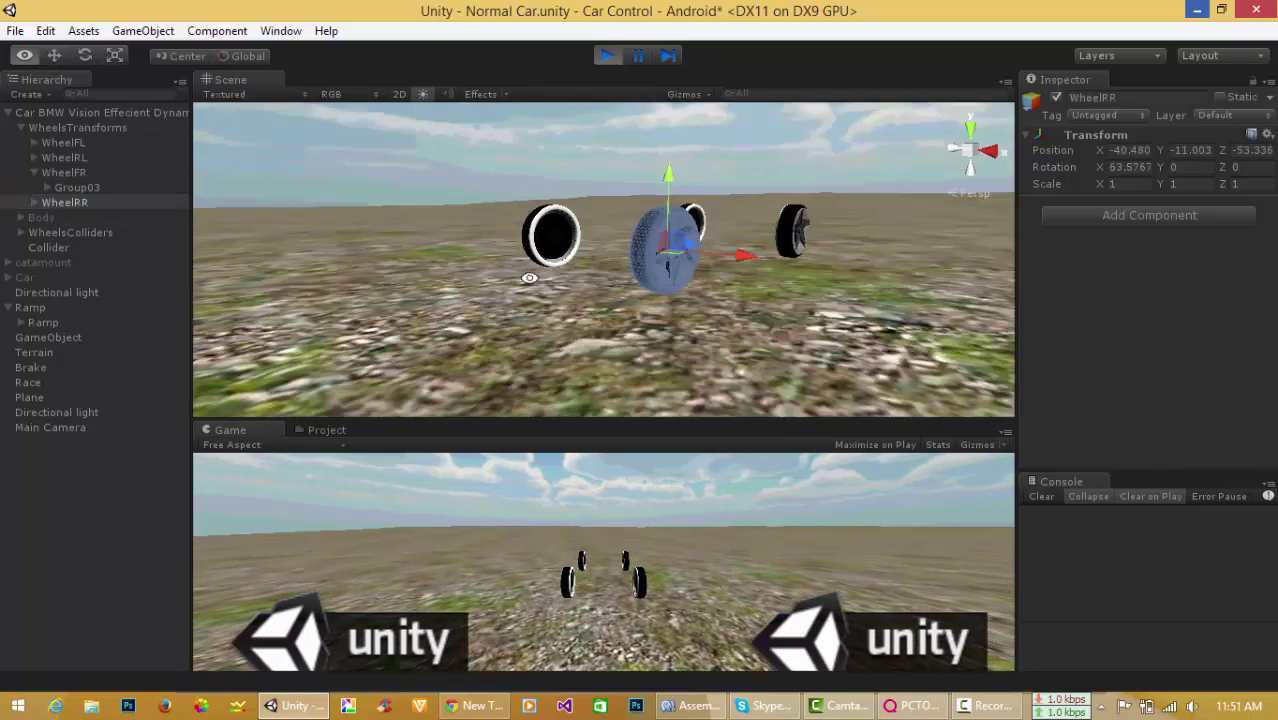
double_click(66, 142)
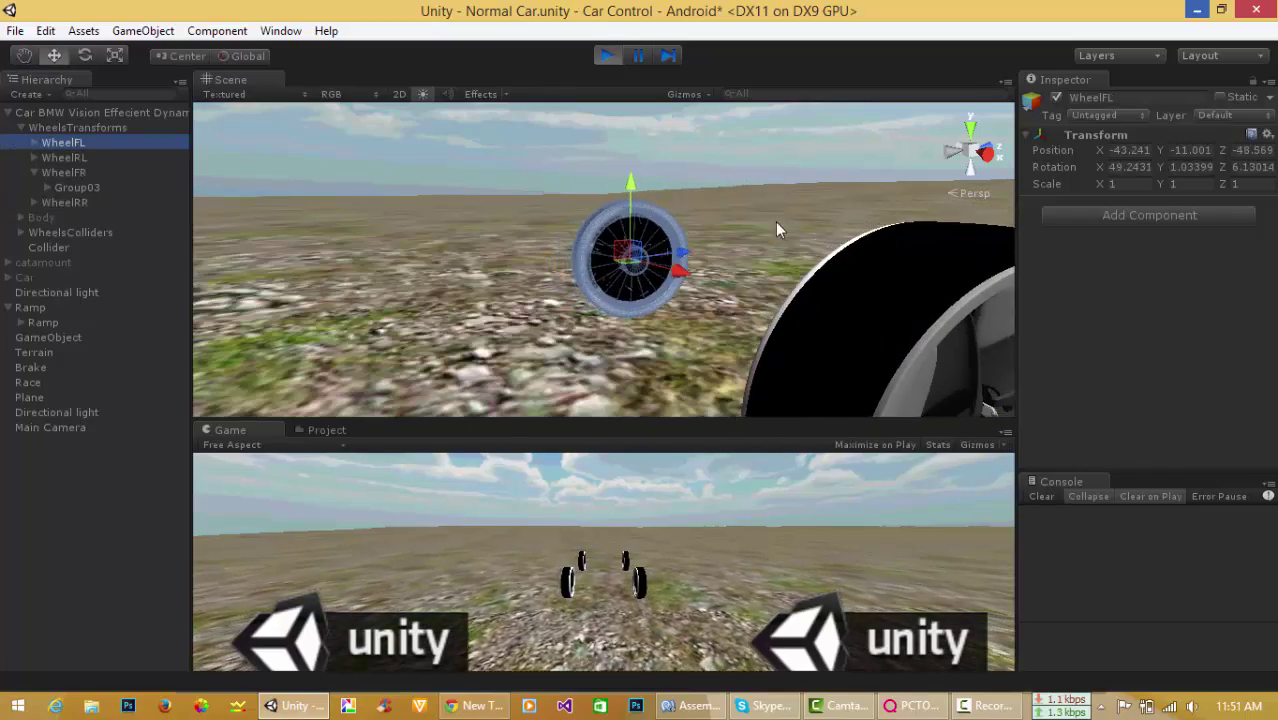
mouse_move(805, 245)
right_mouse_down()
mouse_move(422, 274)
mouse_move(566, 221)
right_mouse_up()
key("d")
key("s")
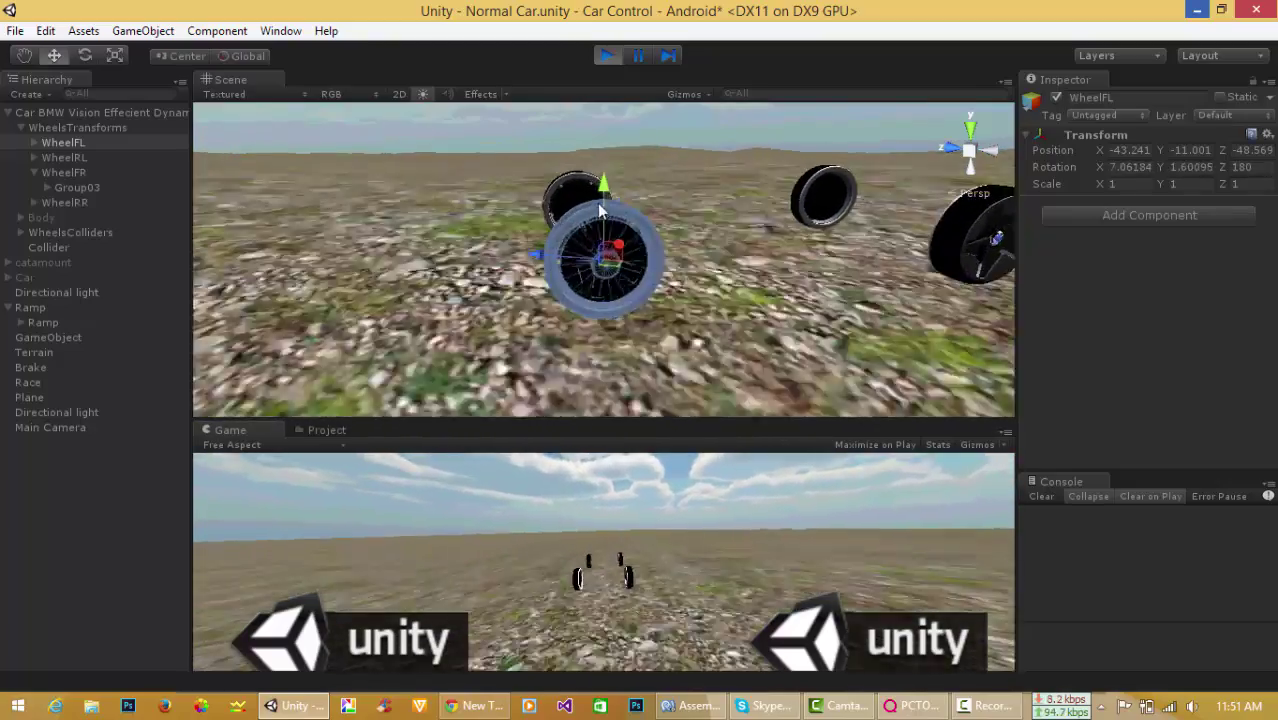
Restart Play mode and check WheelFL's rotation values in the Inspector.
left_click(609, 56)
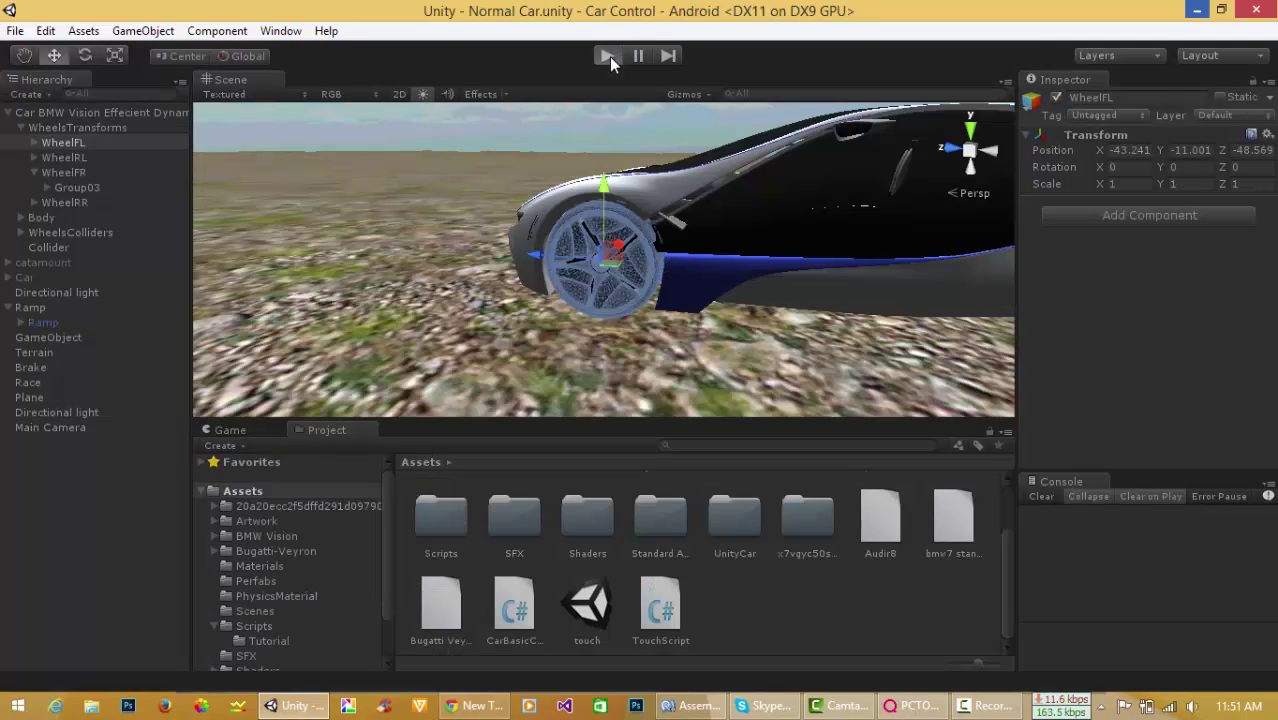
key("ctrl+p")
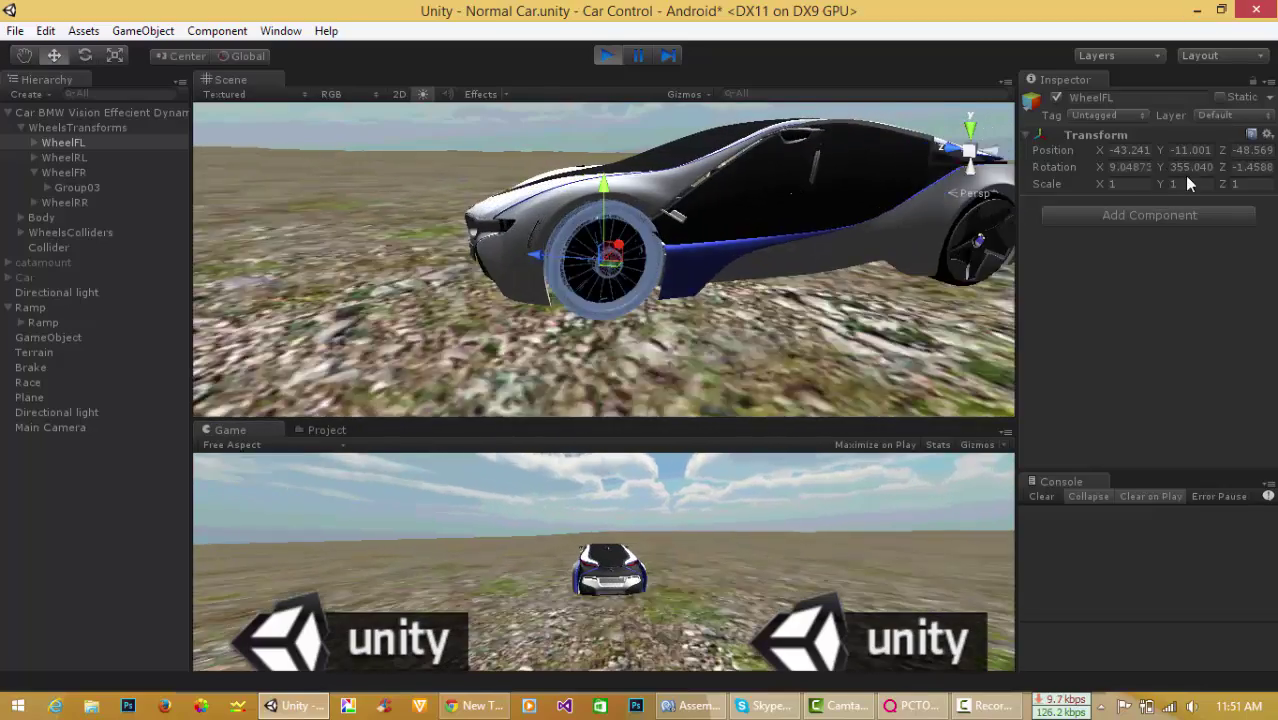
left_click(1203, 168)
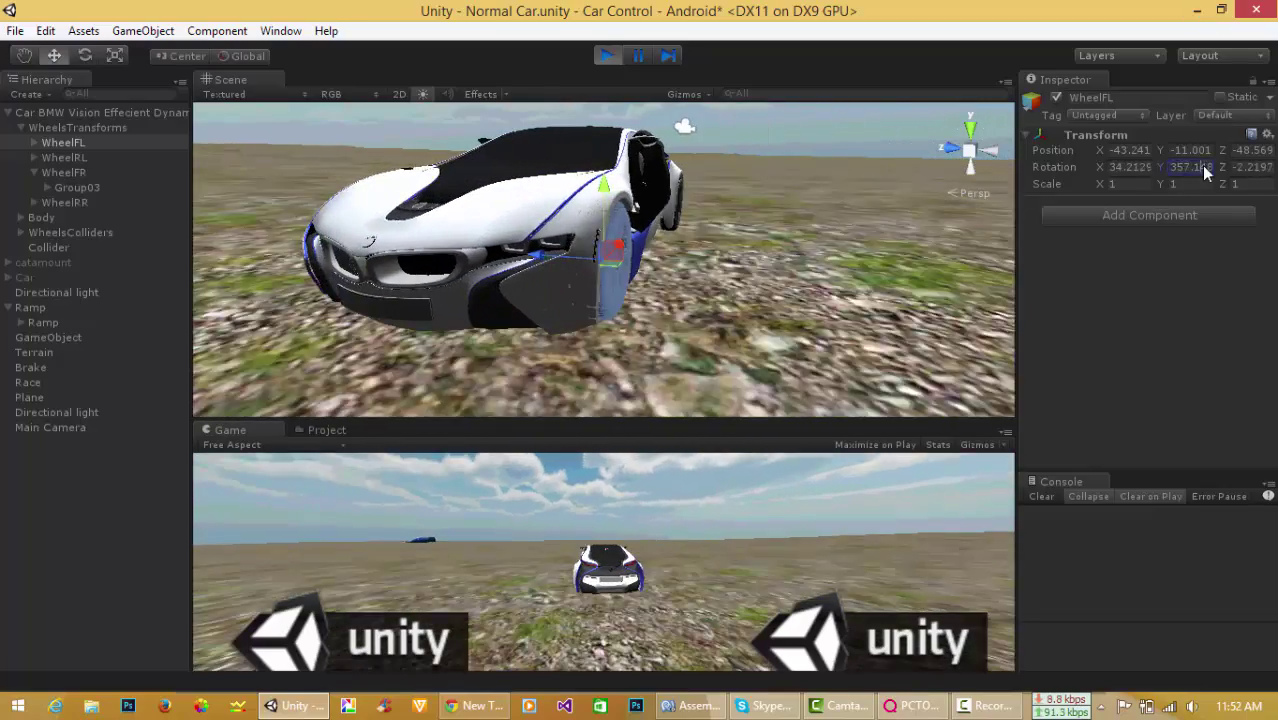
left_click(1130, 167)
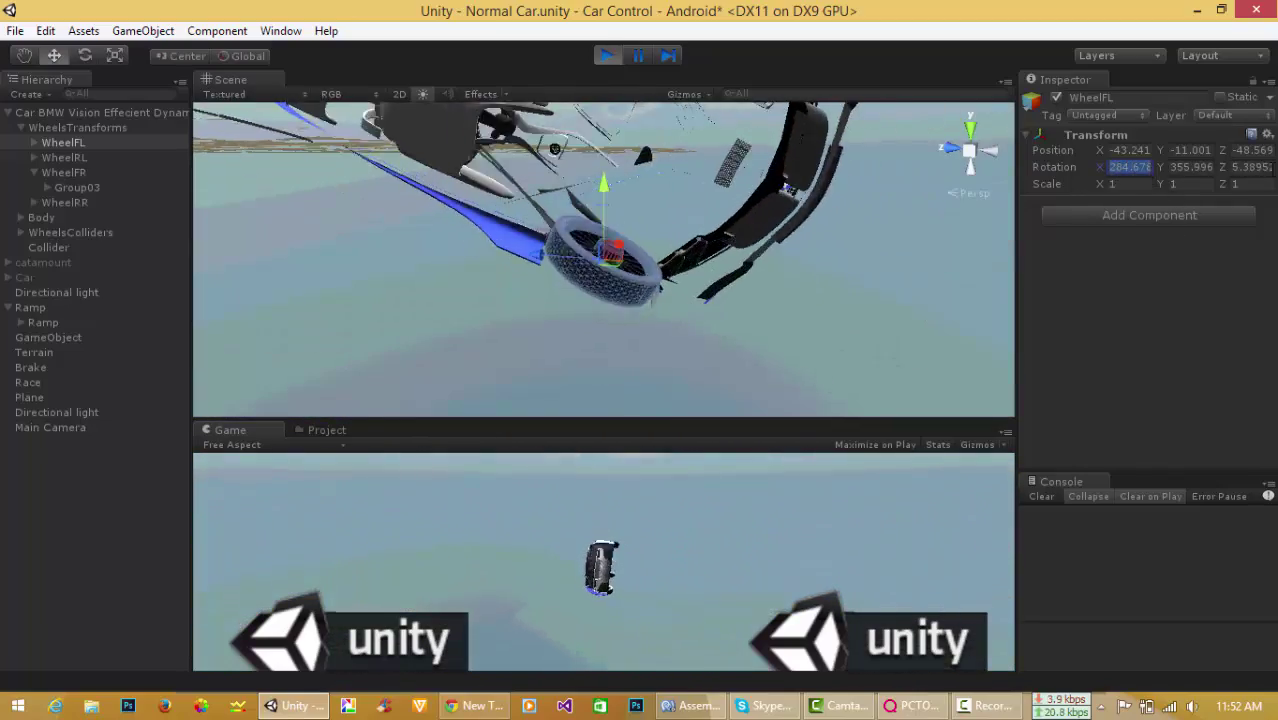
left_click(1262, 182)
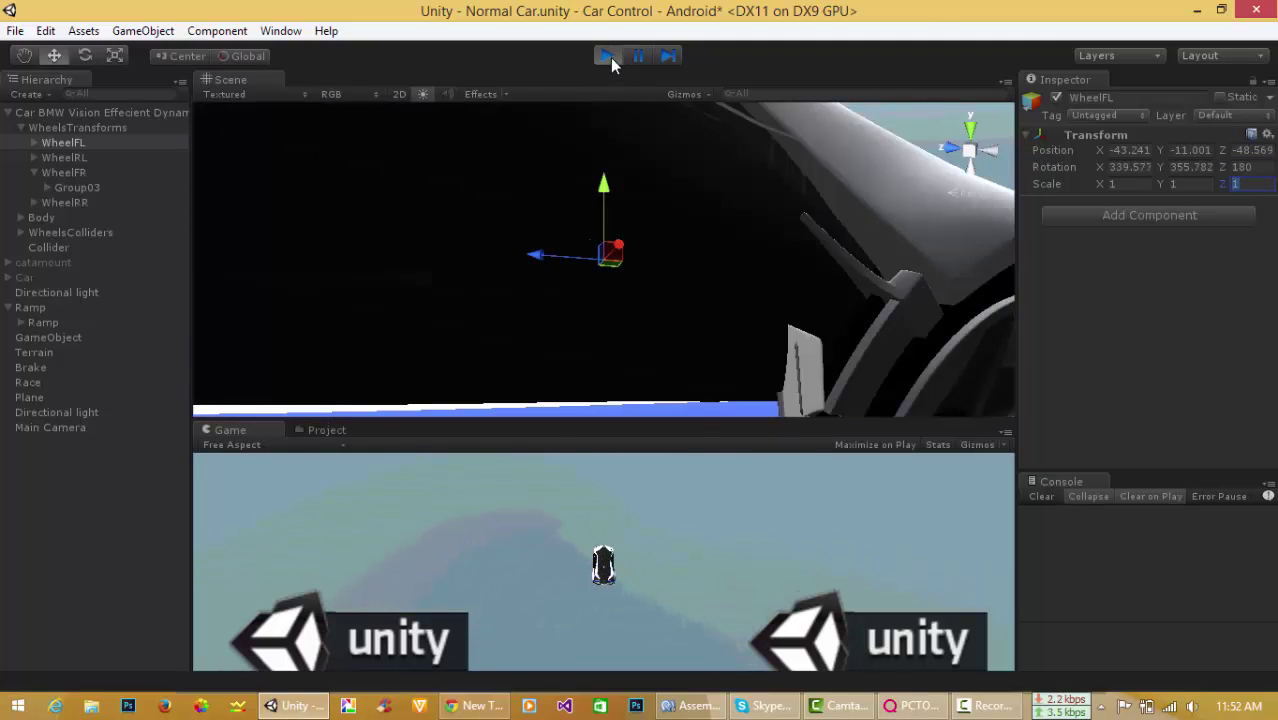
Run Play mode once more, confirm WheelFL's Z rotation of 180, stop, and return to MonoDevelop.
left_click(608, 56)
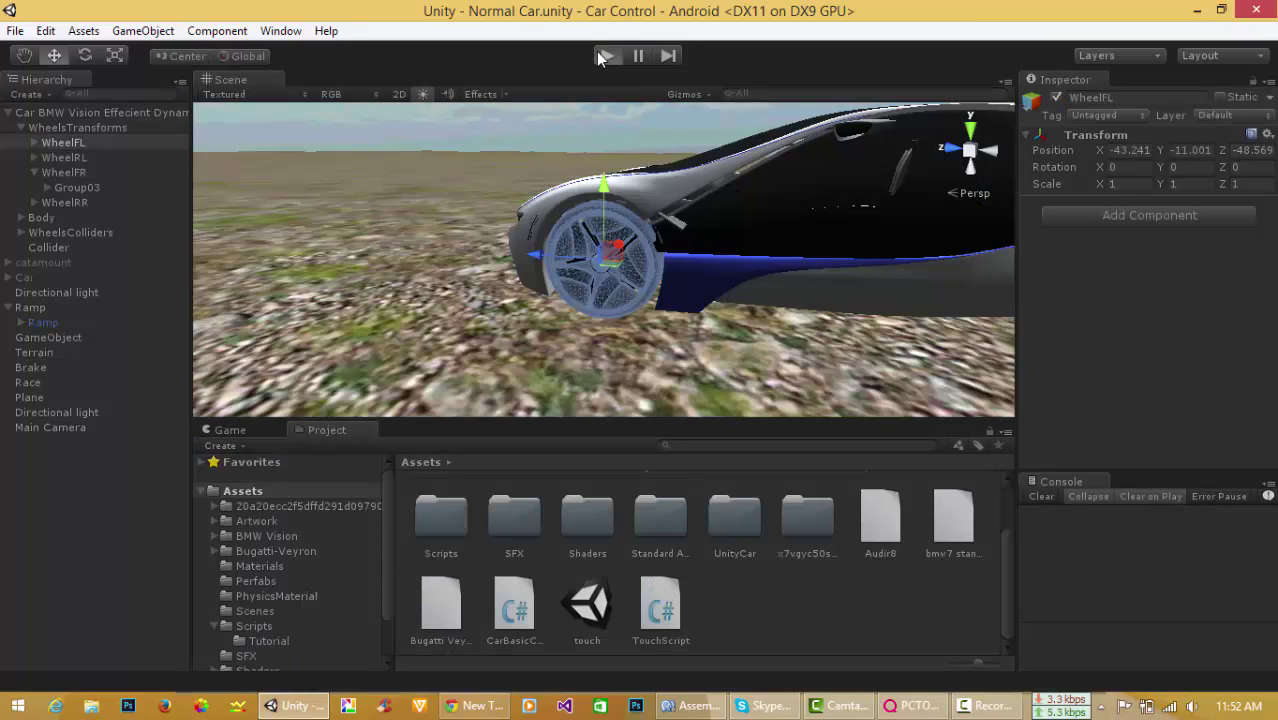
left_click(598, 56)
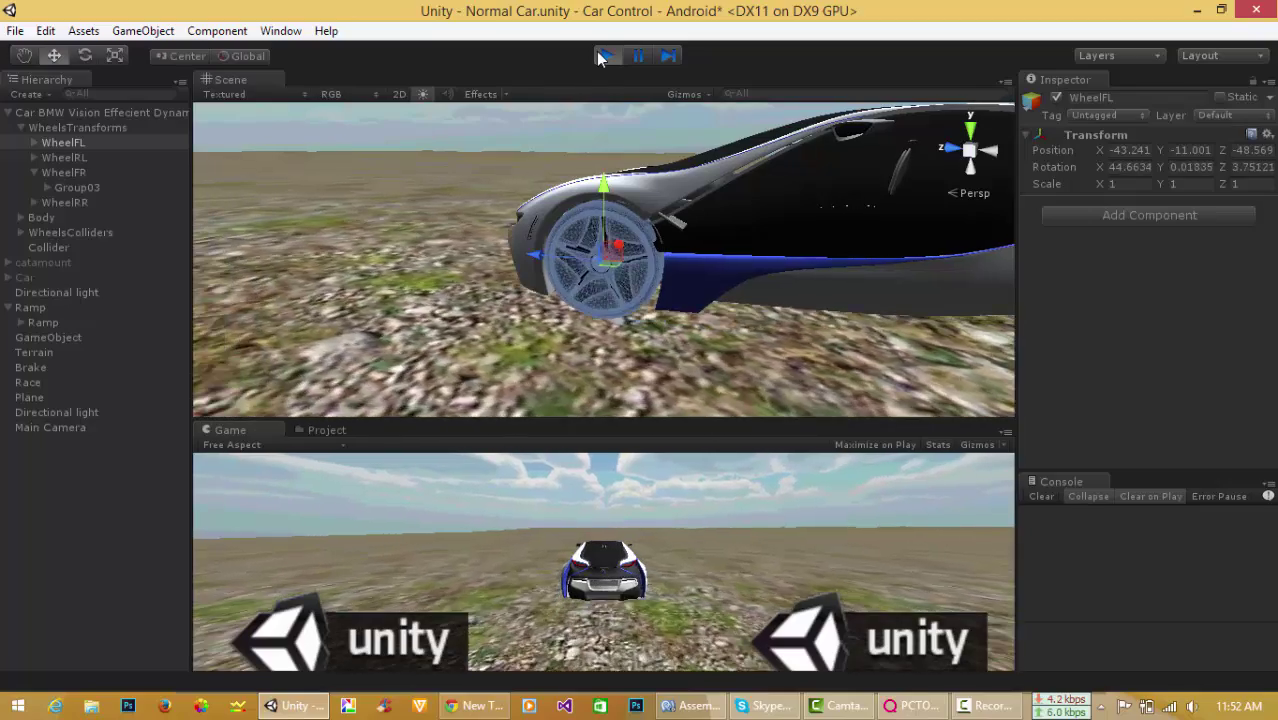
left_click(1266, 168)
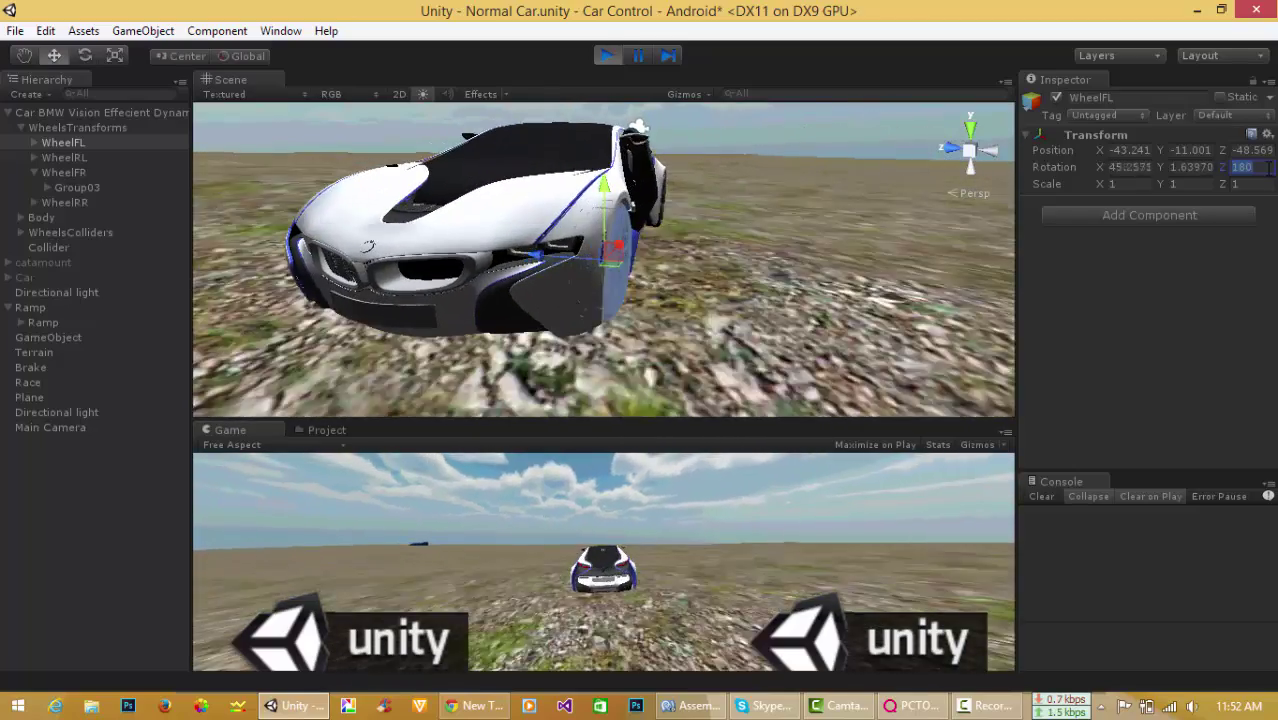
left_click(608, 56)
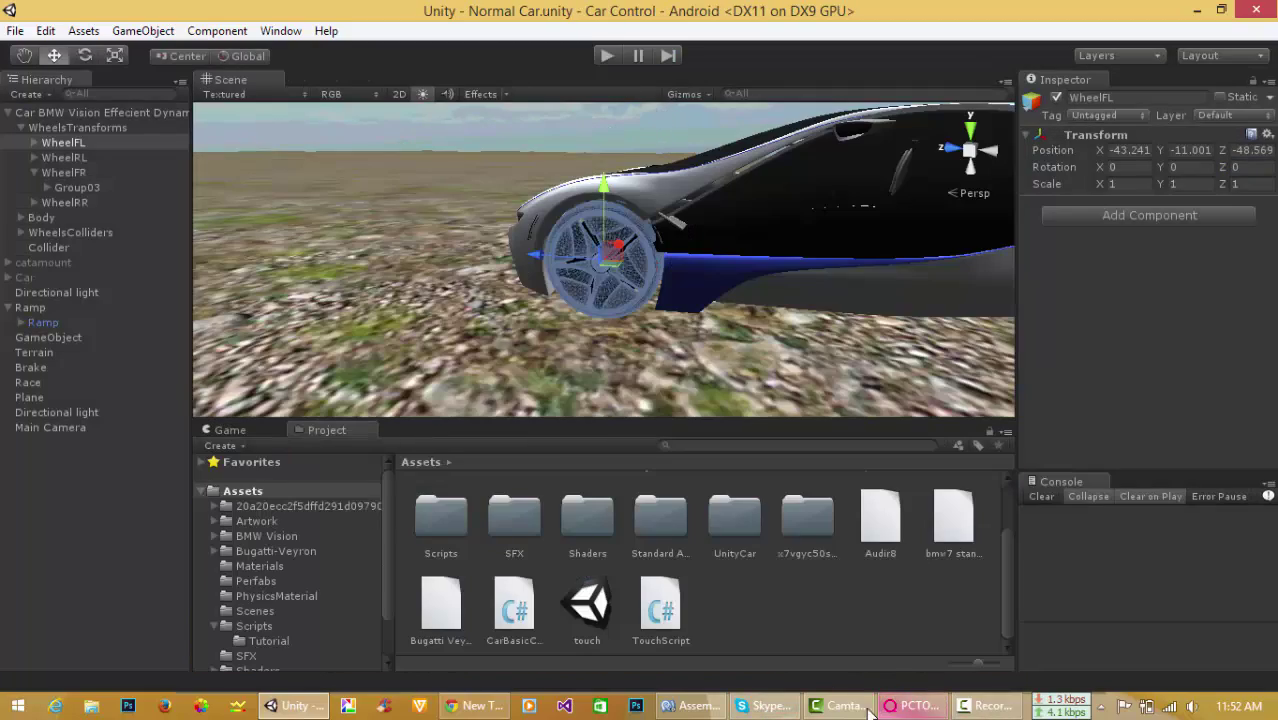
left_click(708, 708)
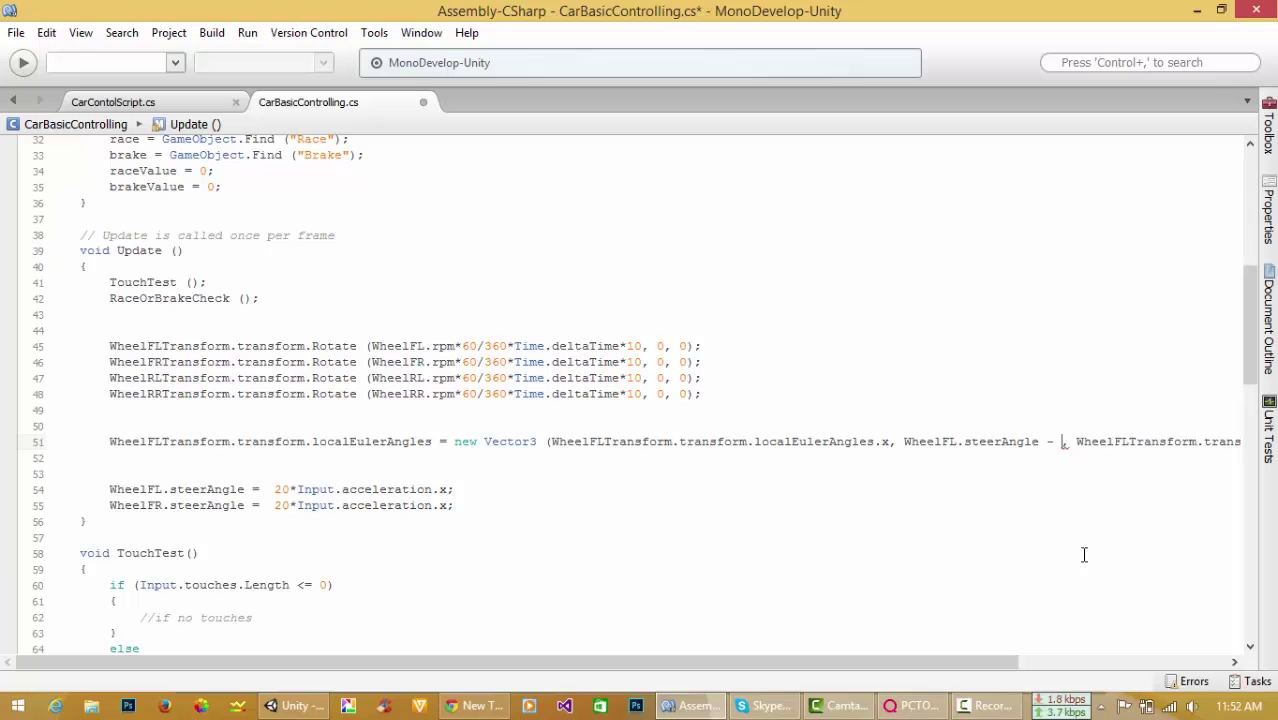
On line 51, subtract WheelFLTransform.transform.localEulerAngles.z from WheelFL.steerAngle.
type("hee")
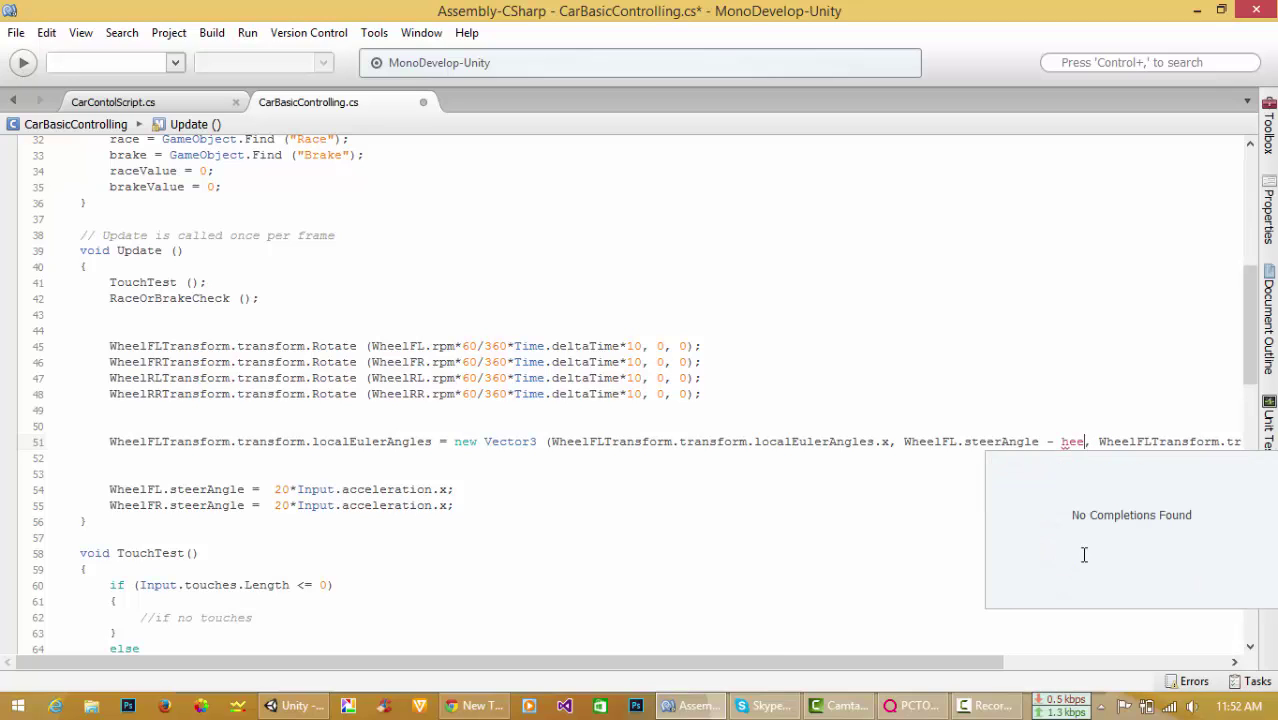
key("BackSpace")
key("BackSpace")
type("whe")
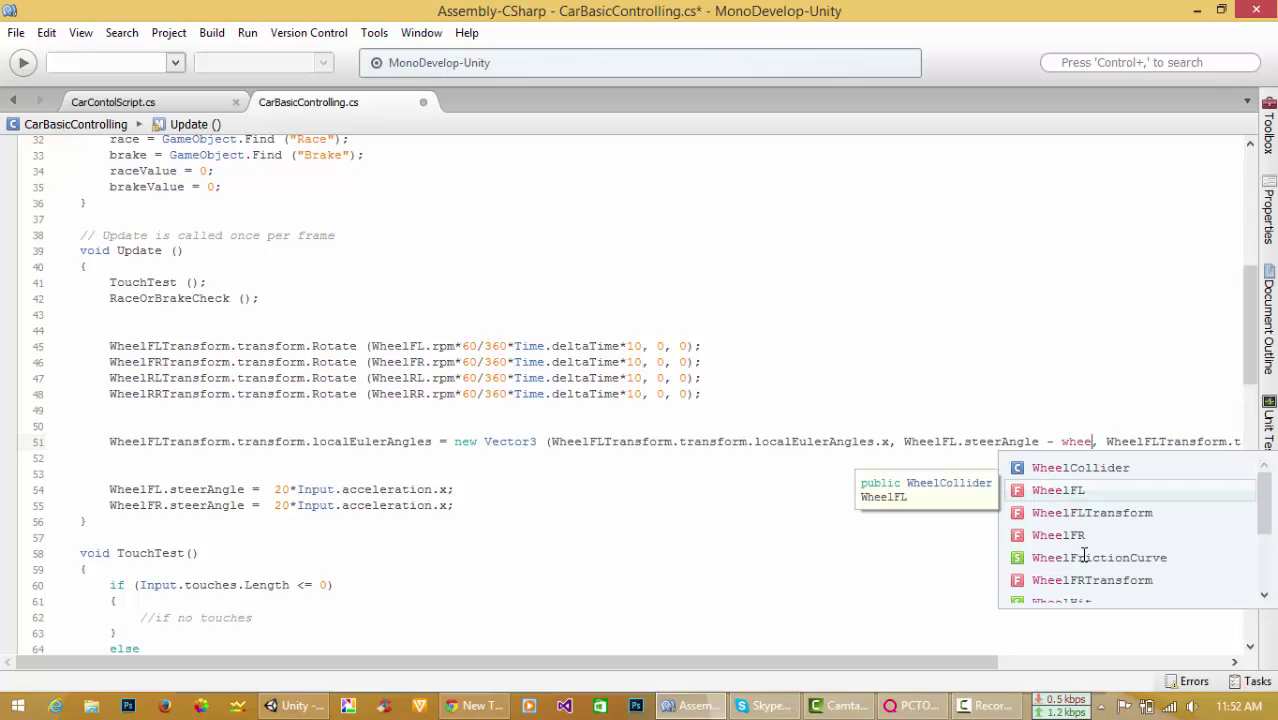
key("Down")
key("Return")
type(".")
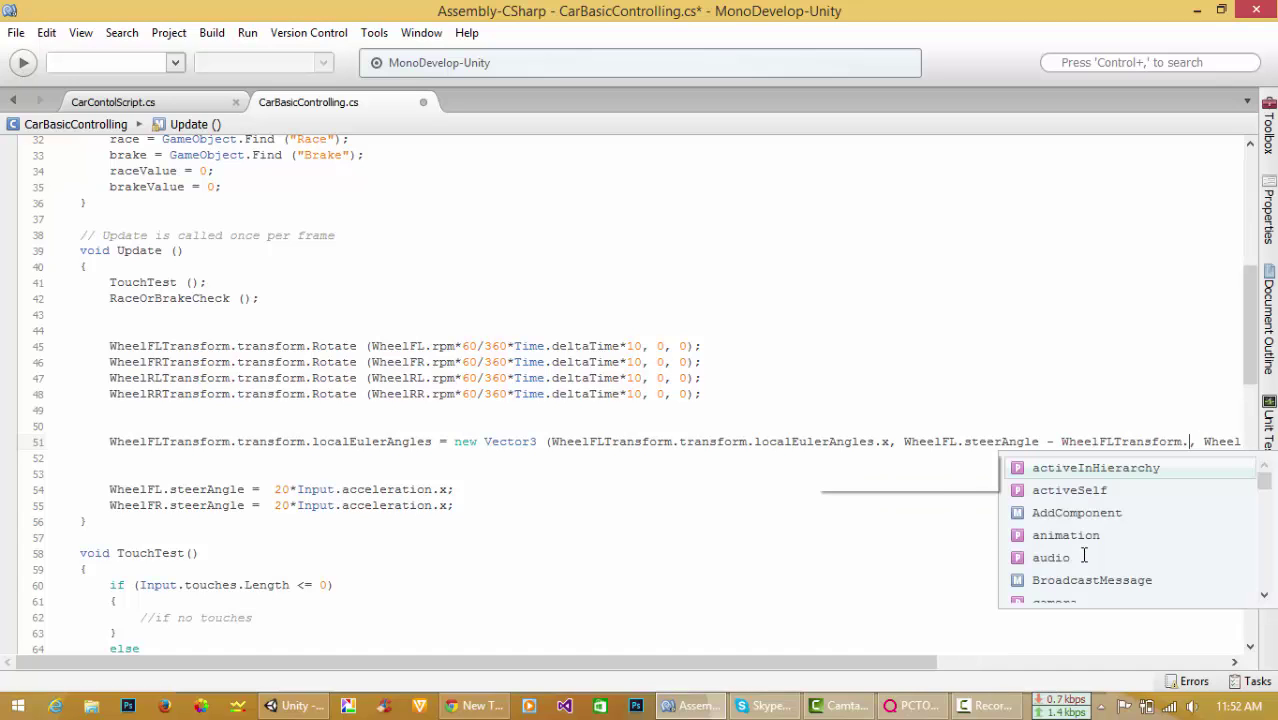
type("tra")
key("Return")
type(".")
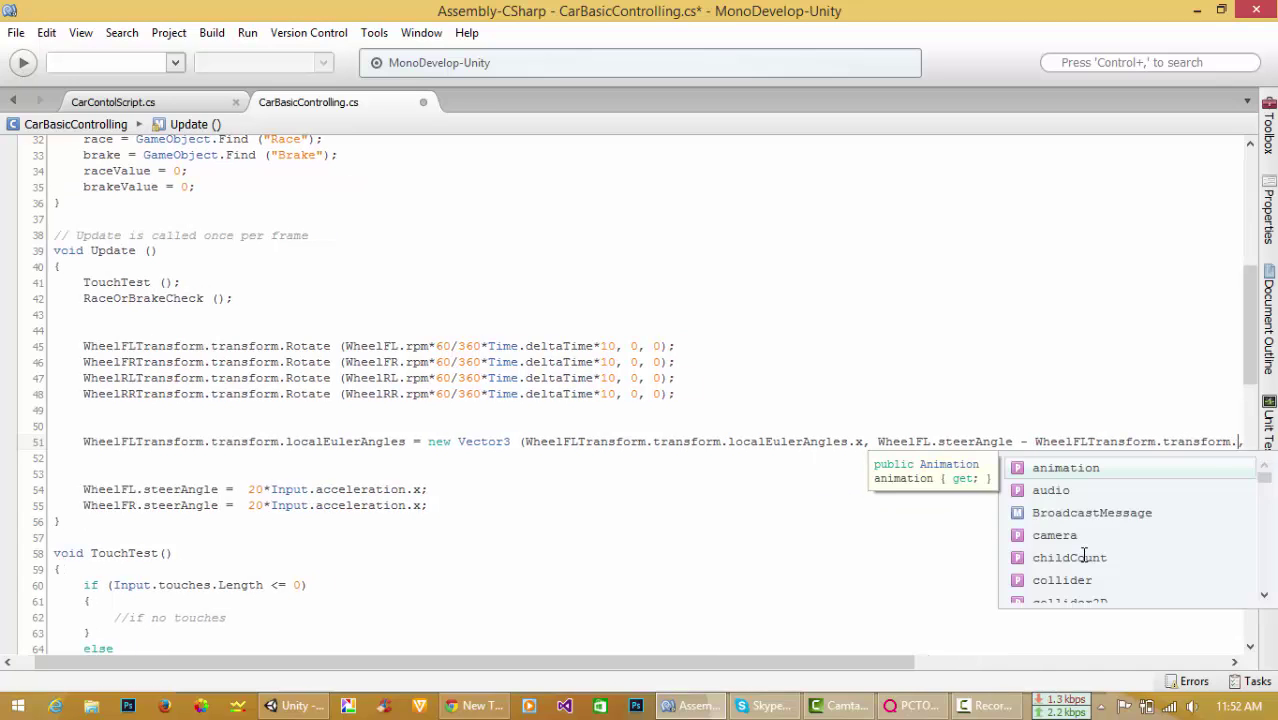
type("lo")
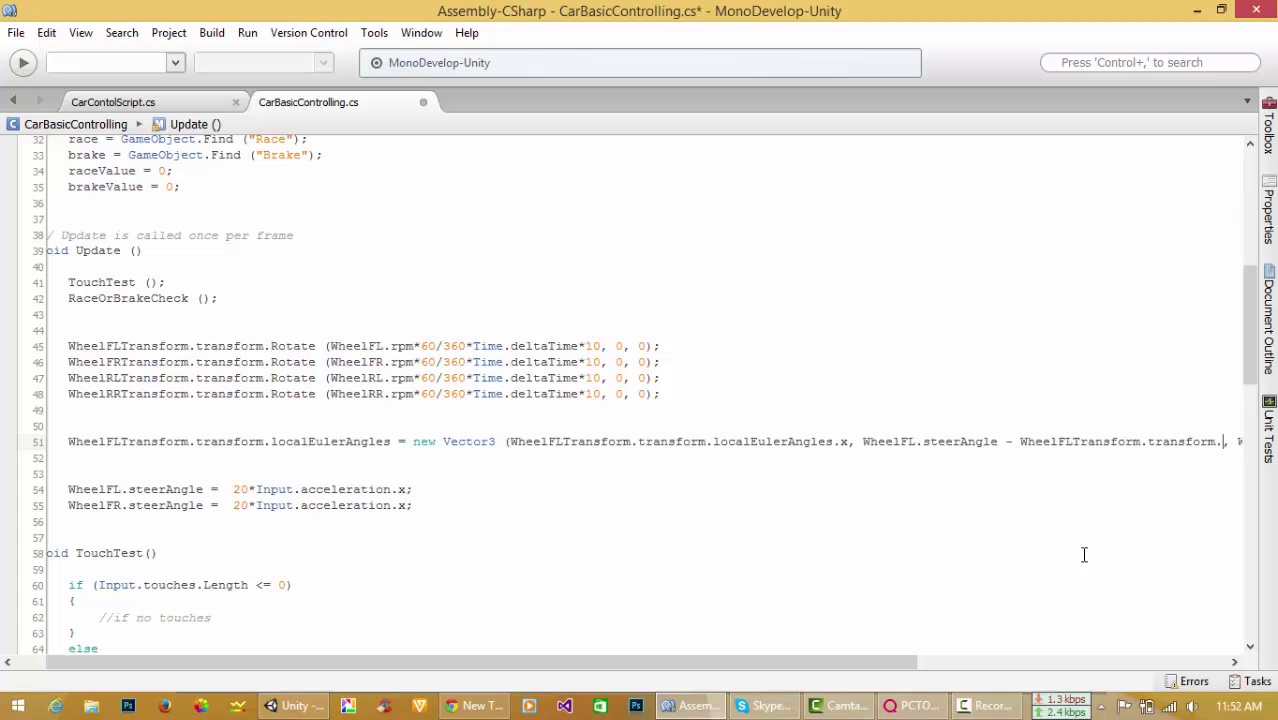
type(".lo")
key("Return")
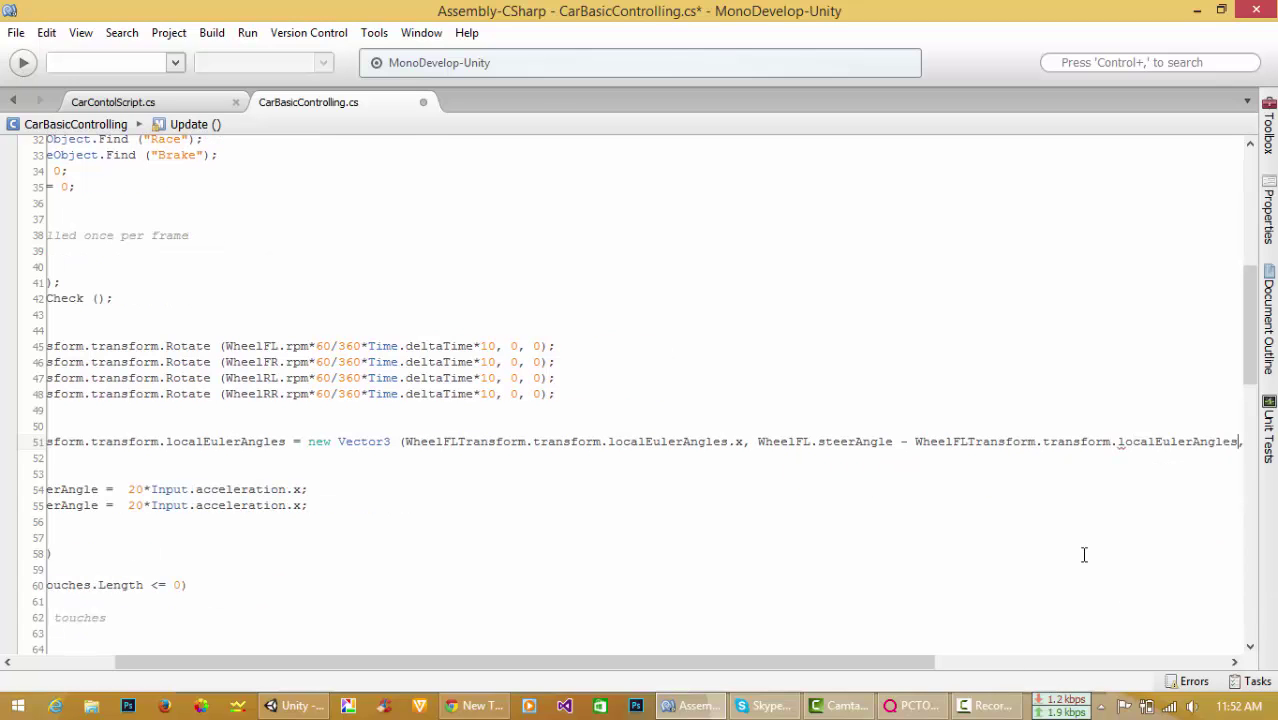
type(".z,")
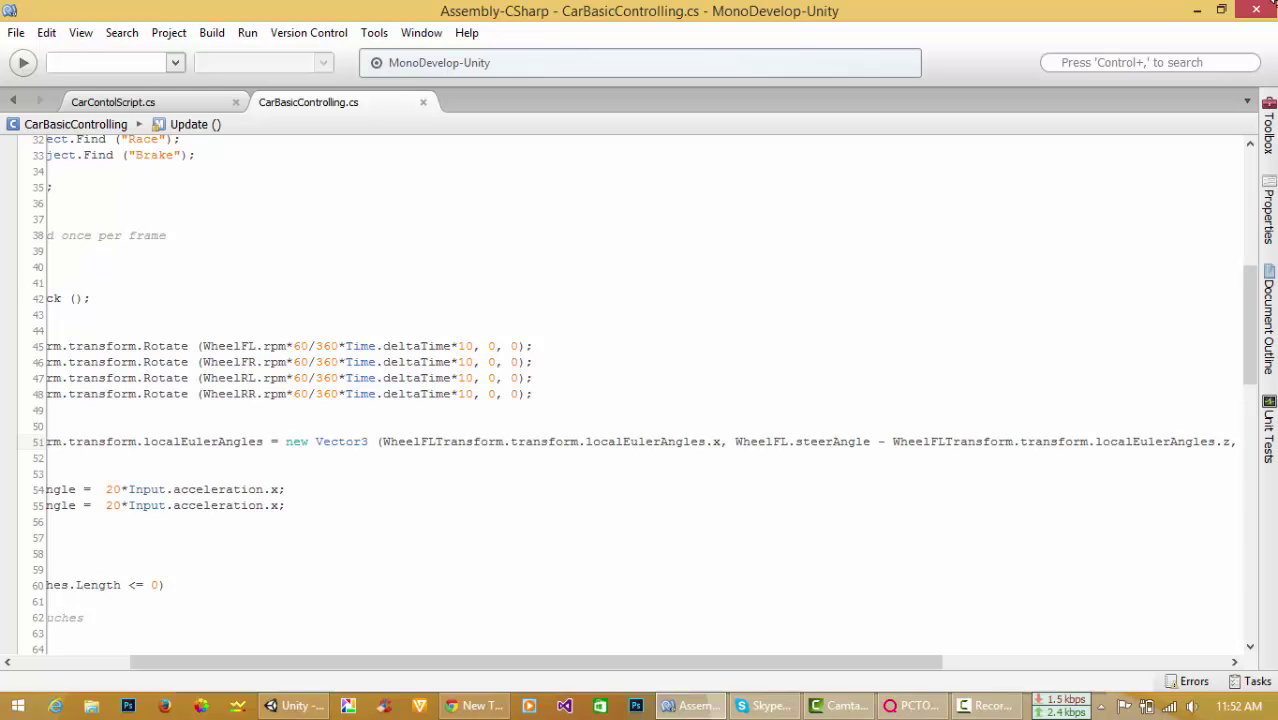
Switch back to Unity, play the scene to test the revised steering, then stop it.
left_click(1194, 12)
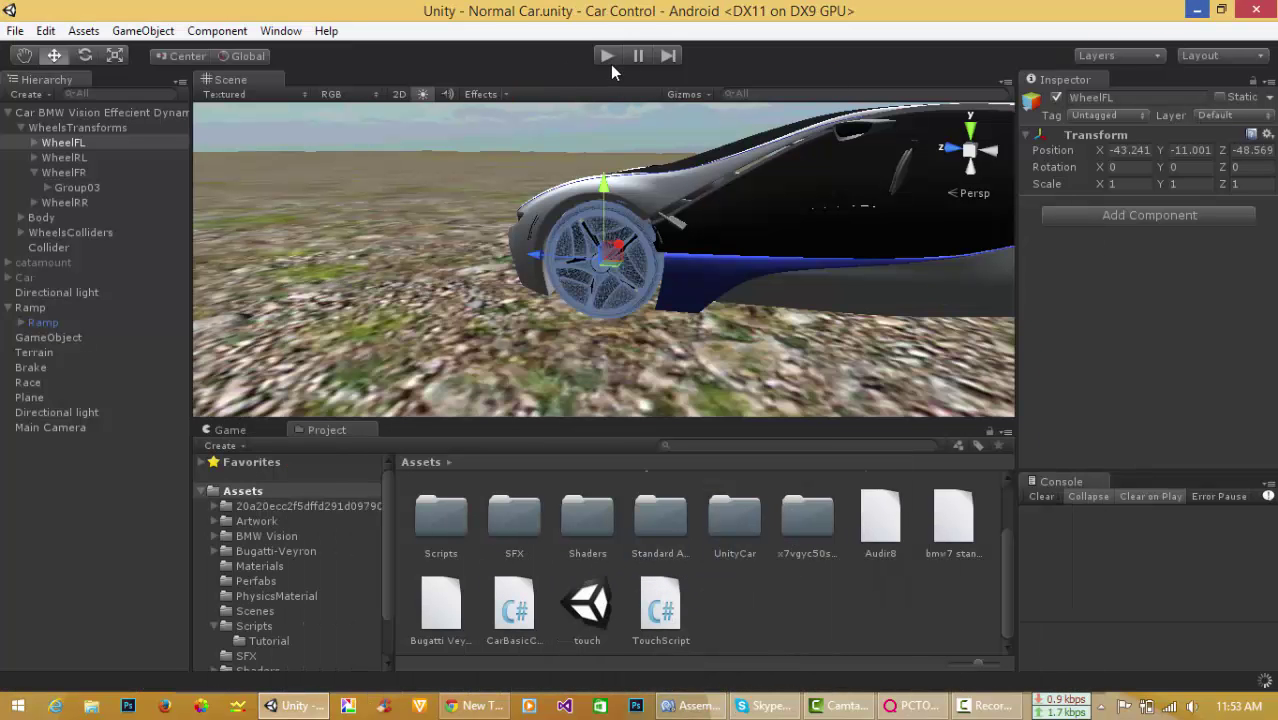
left_click(604, 56)
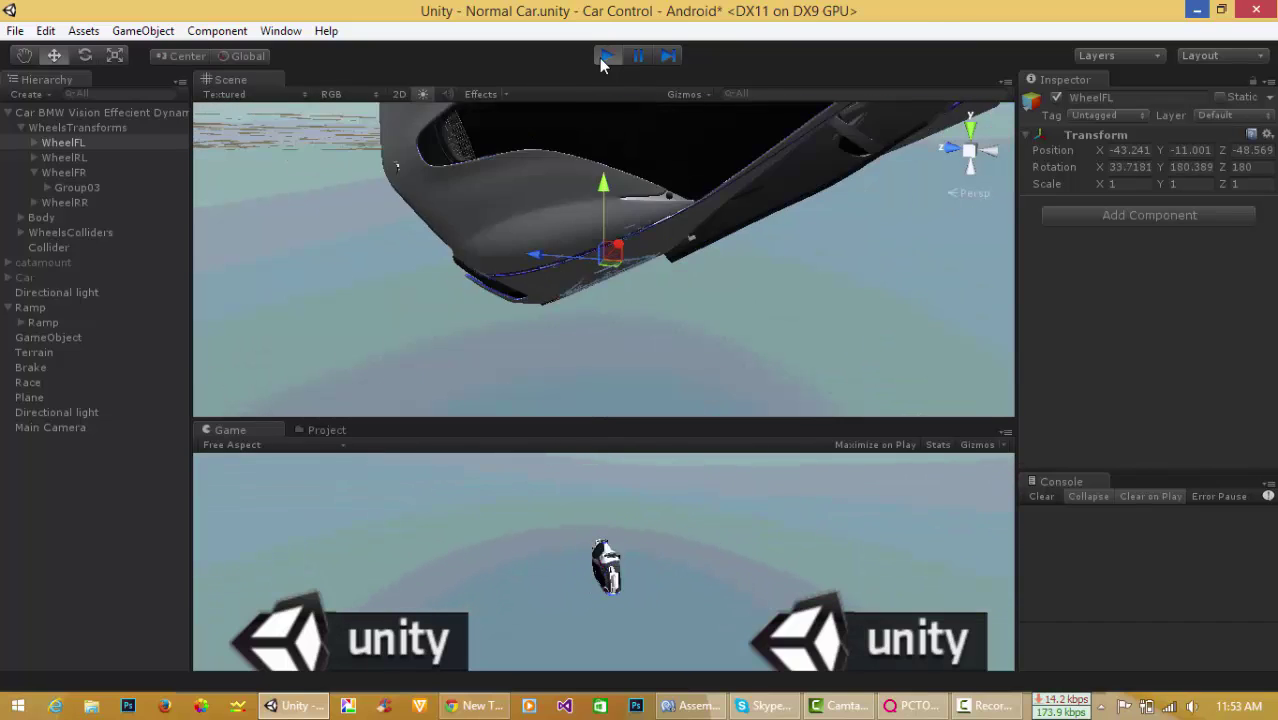
left_click(605, 57)
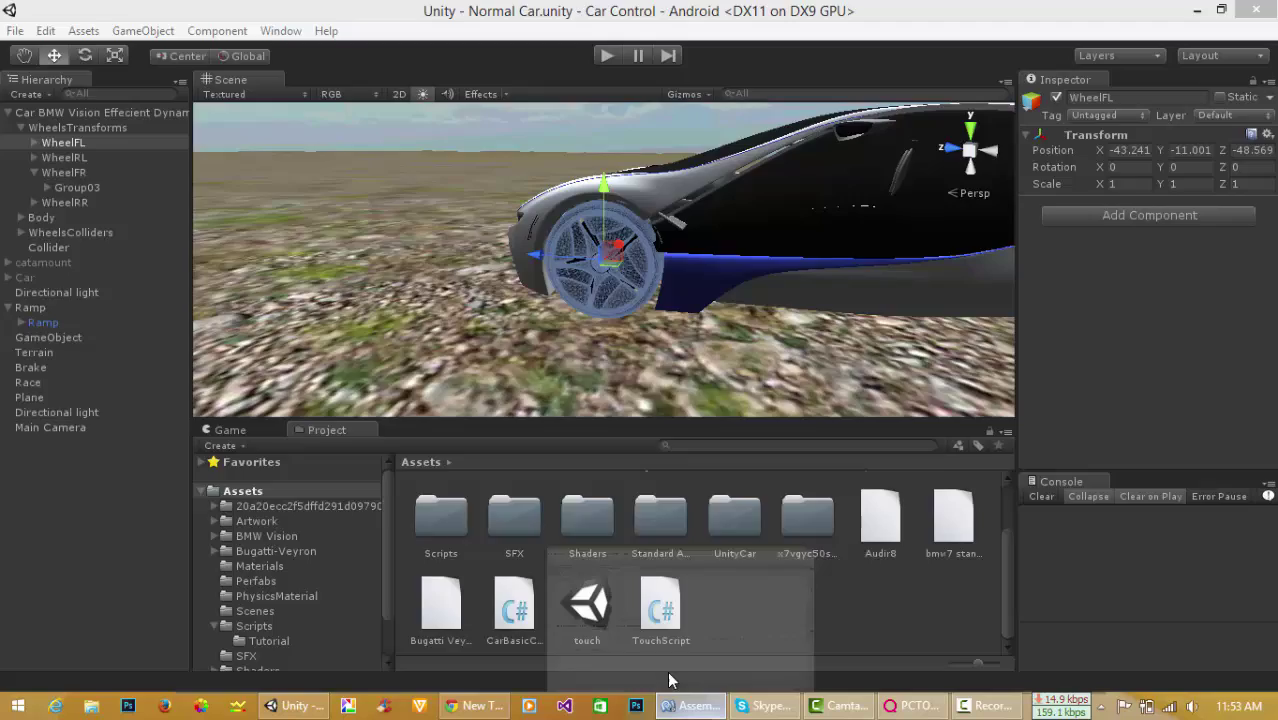
Begin line 52 as WheelFRTransform.transform.localEulerAngles = new Vector3( using autocomplete.
left_click(690, 706)
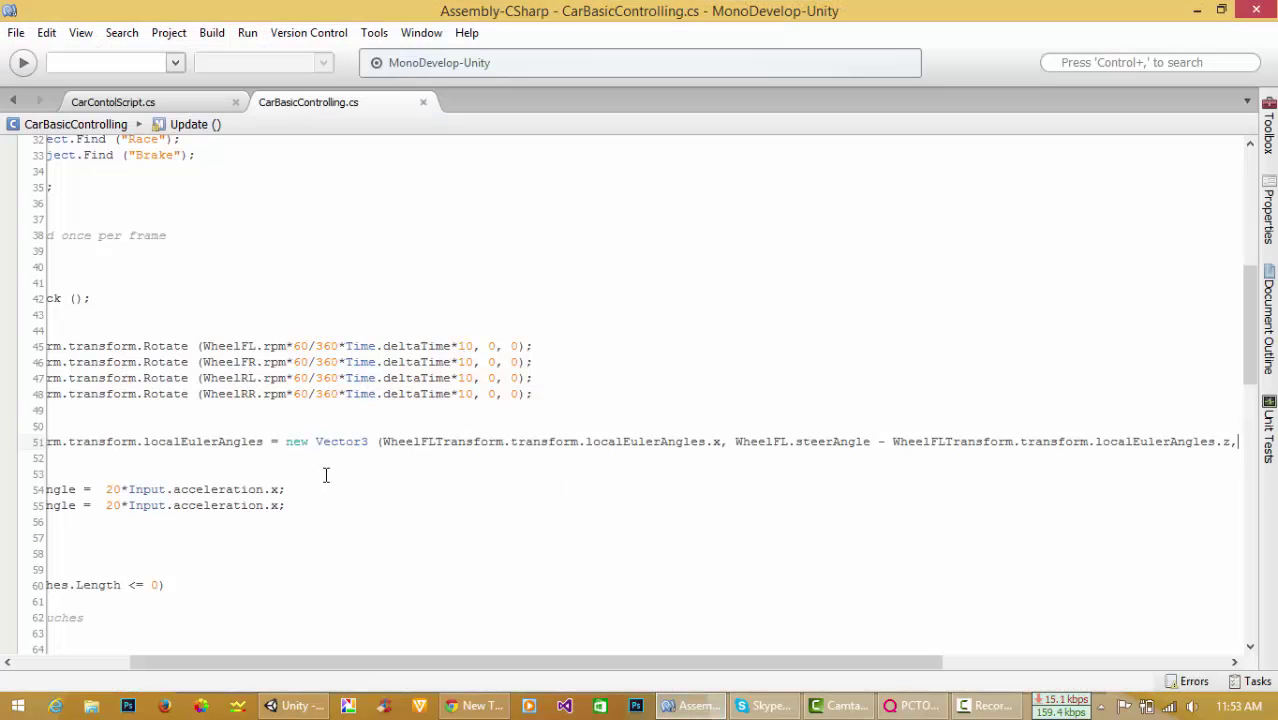
left_click(250, 470)
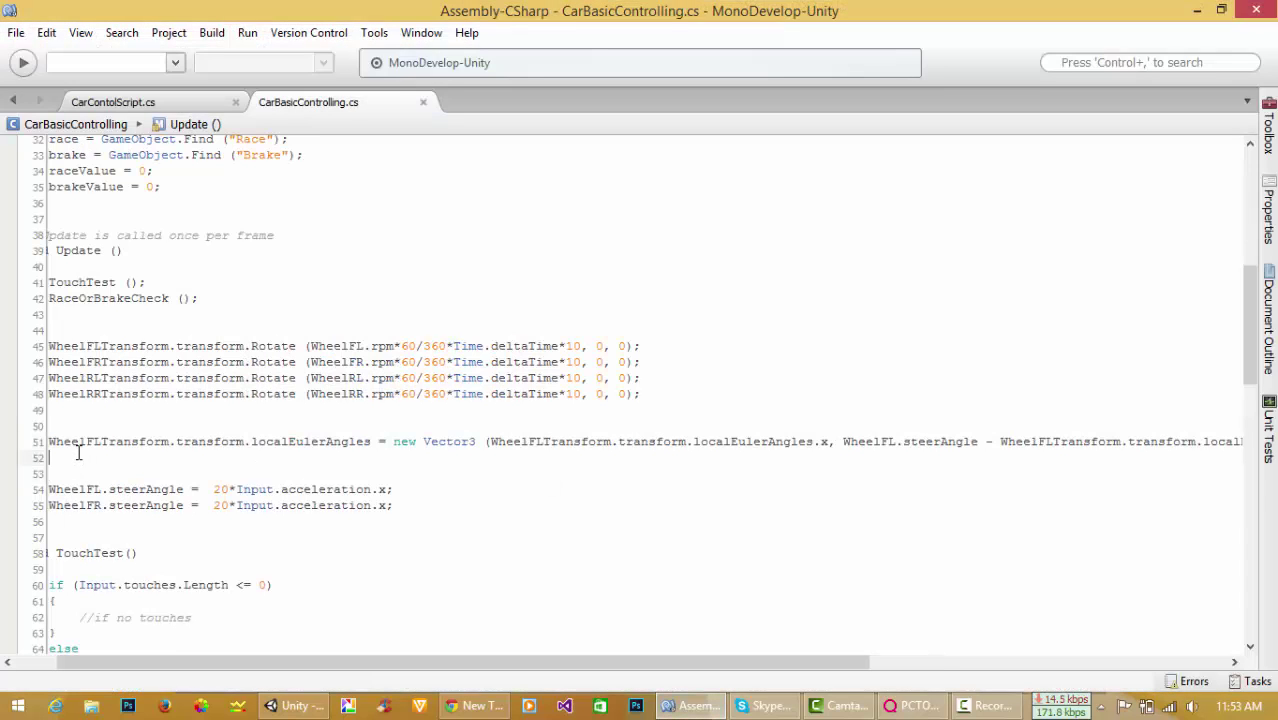
type("Whee")
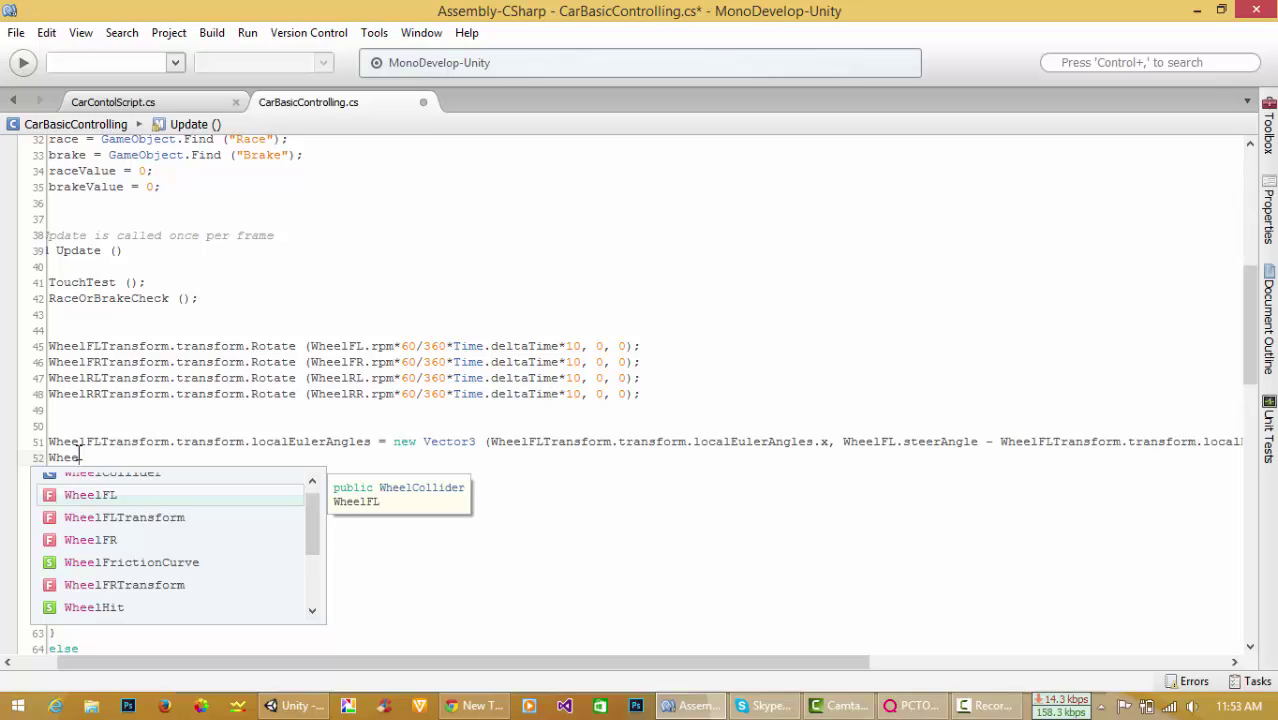
type("lFR")
key("Down")
key("Down")
key("Return")
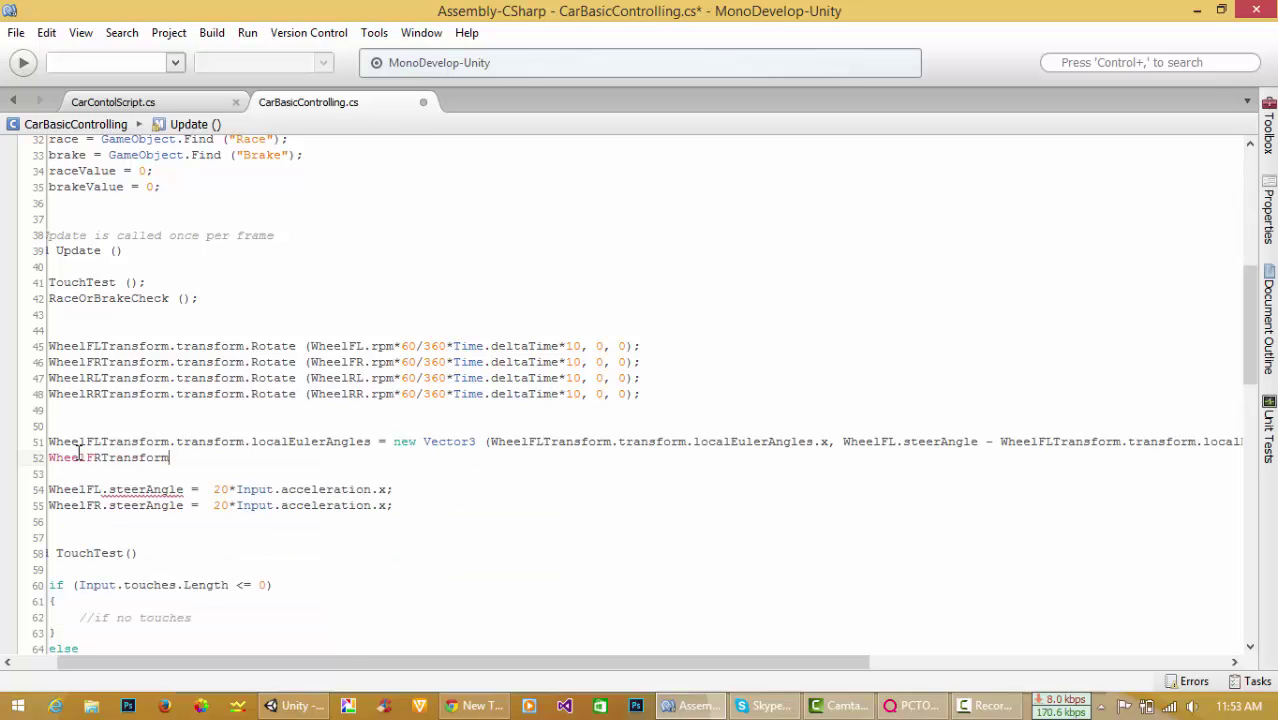
type(".transform.")
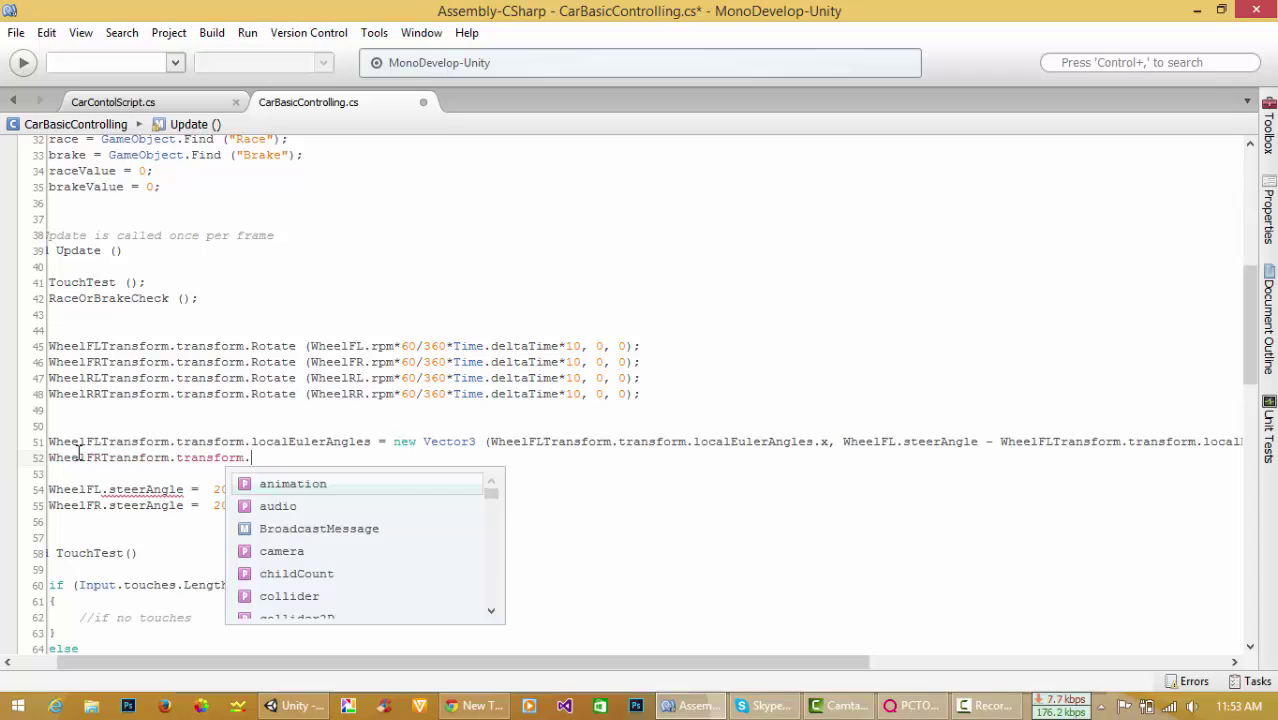
type("loc")
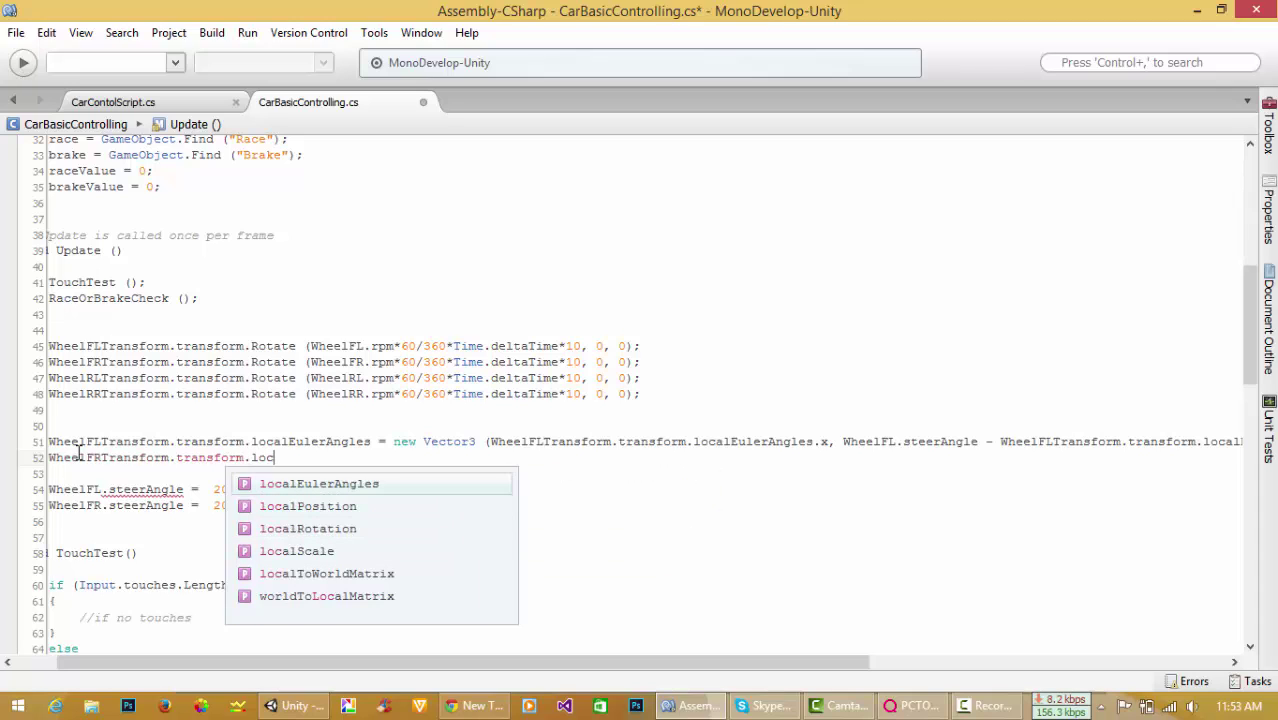
key("Return")
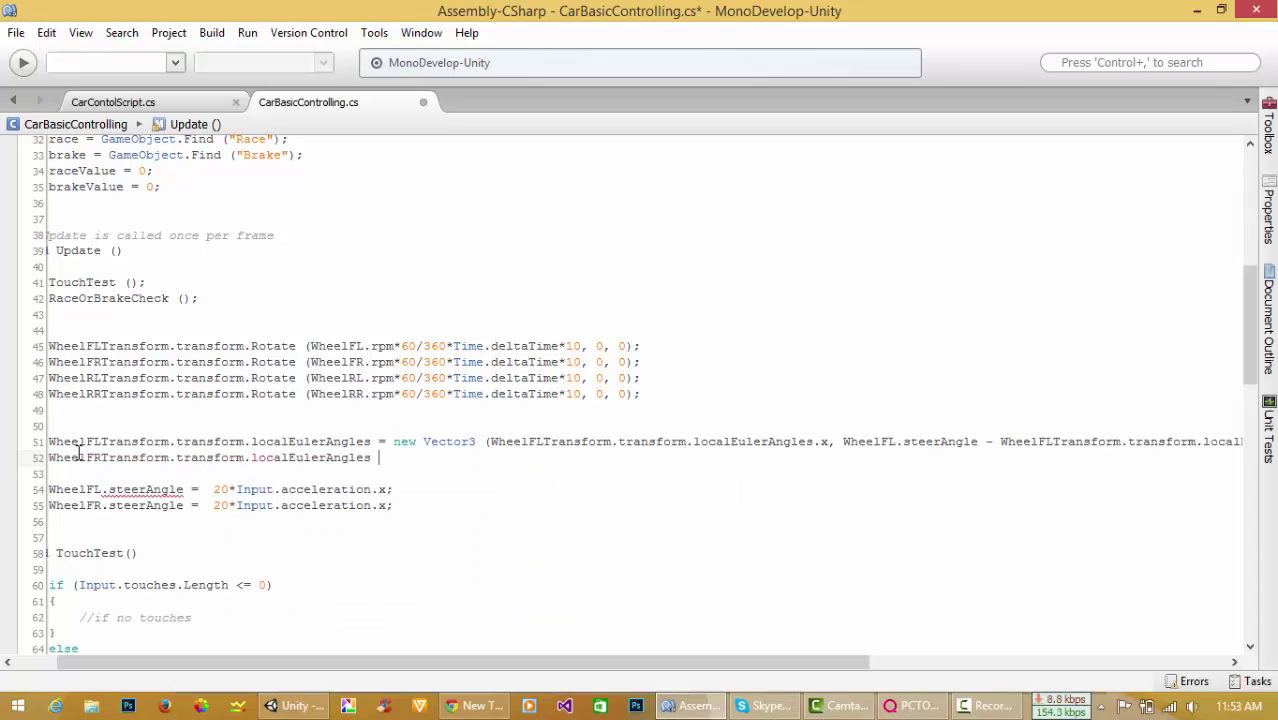
type("= new")
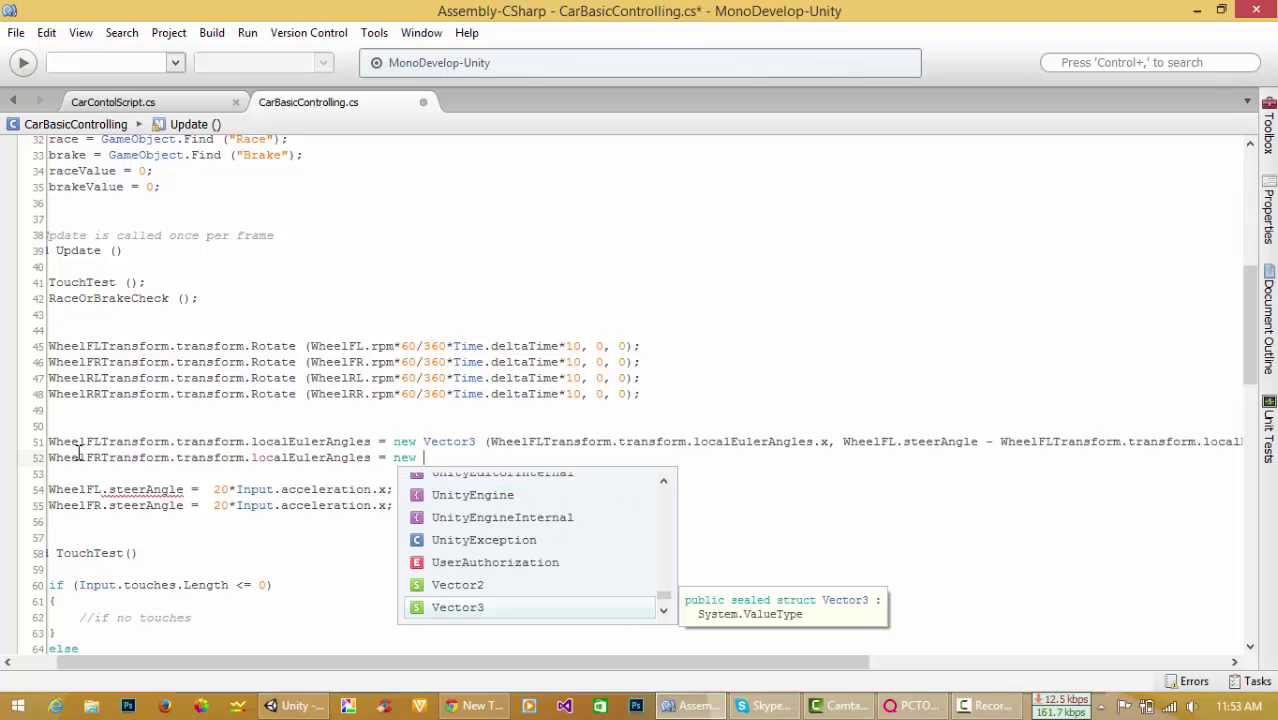
key("Return")
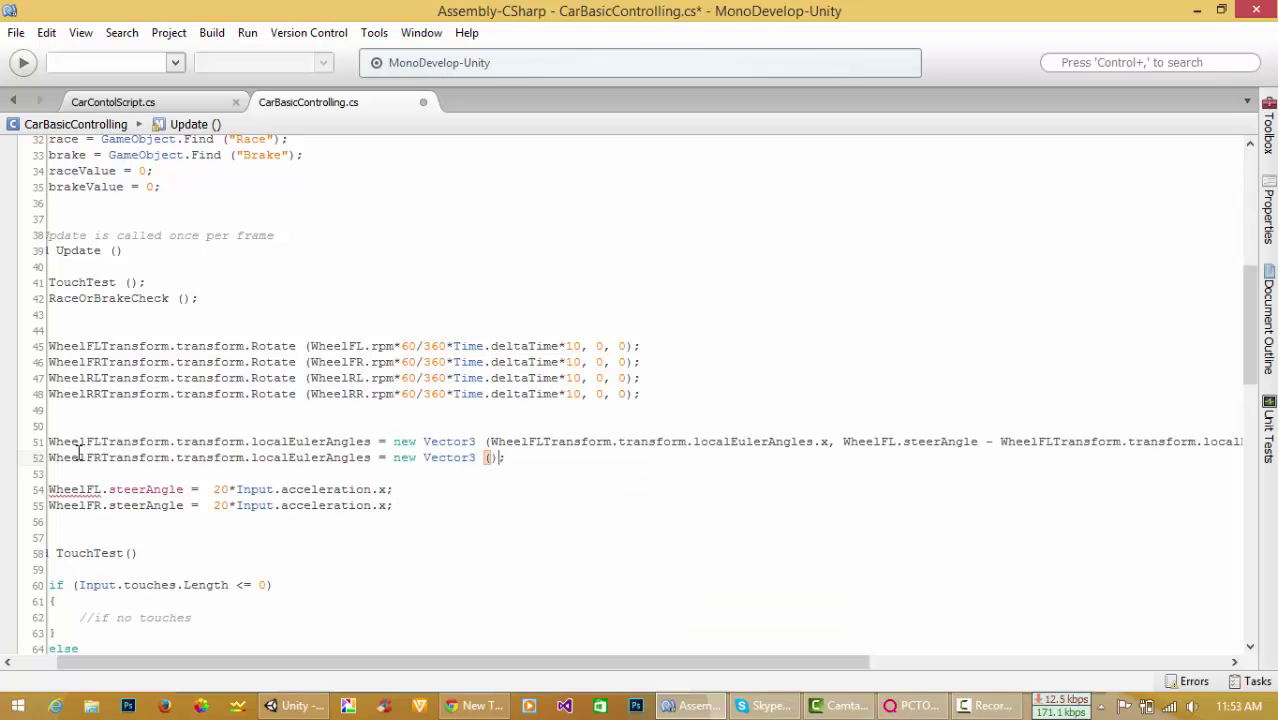
Make the first Vector3 argument WheelFRTransform.transform.localEulerAngles.x and start WheelFR.steerAngle.
type("Wheel")
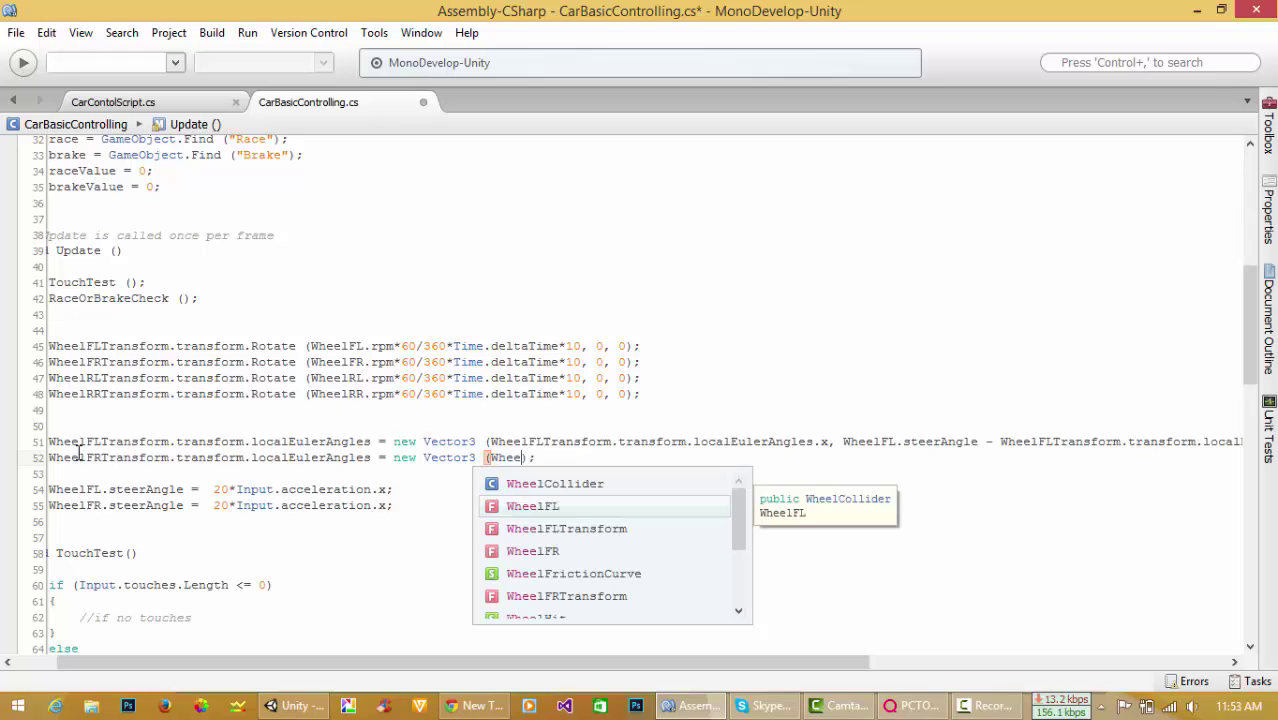
type("f")
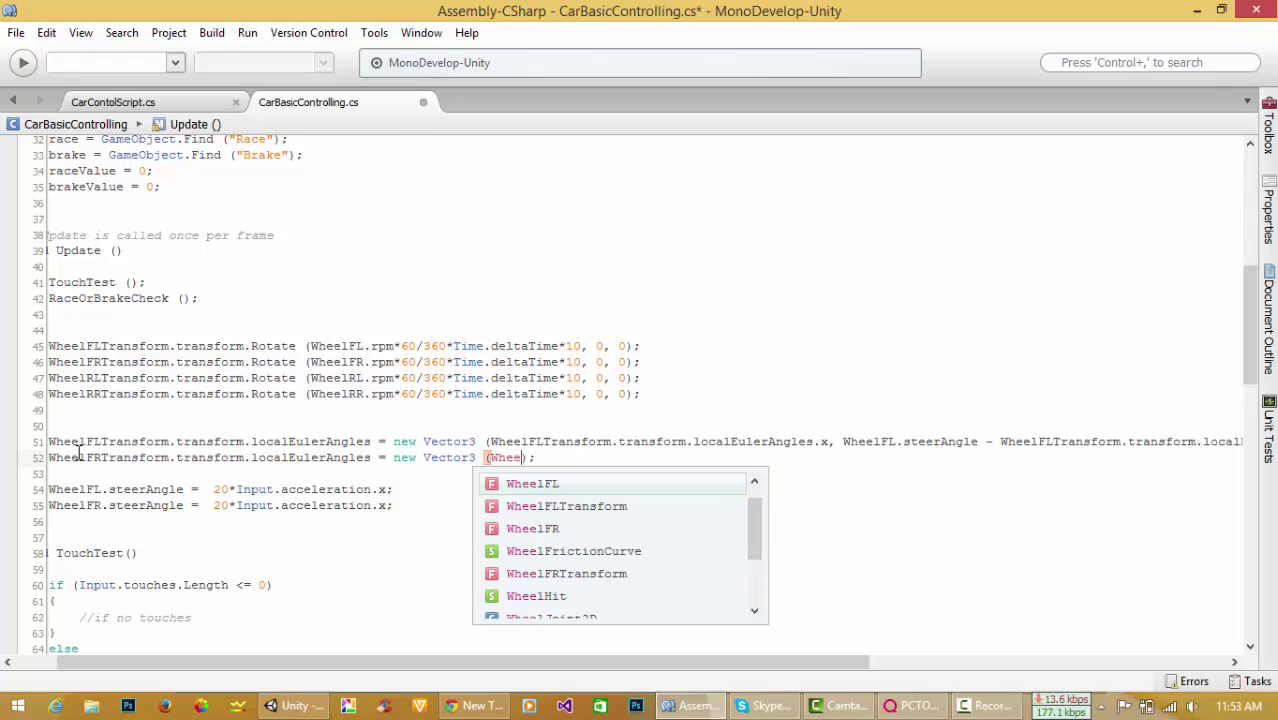
type("r")
key("Return")
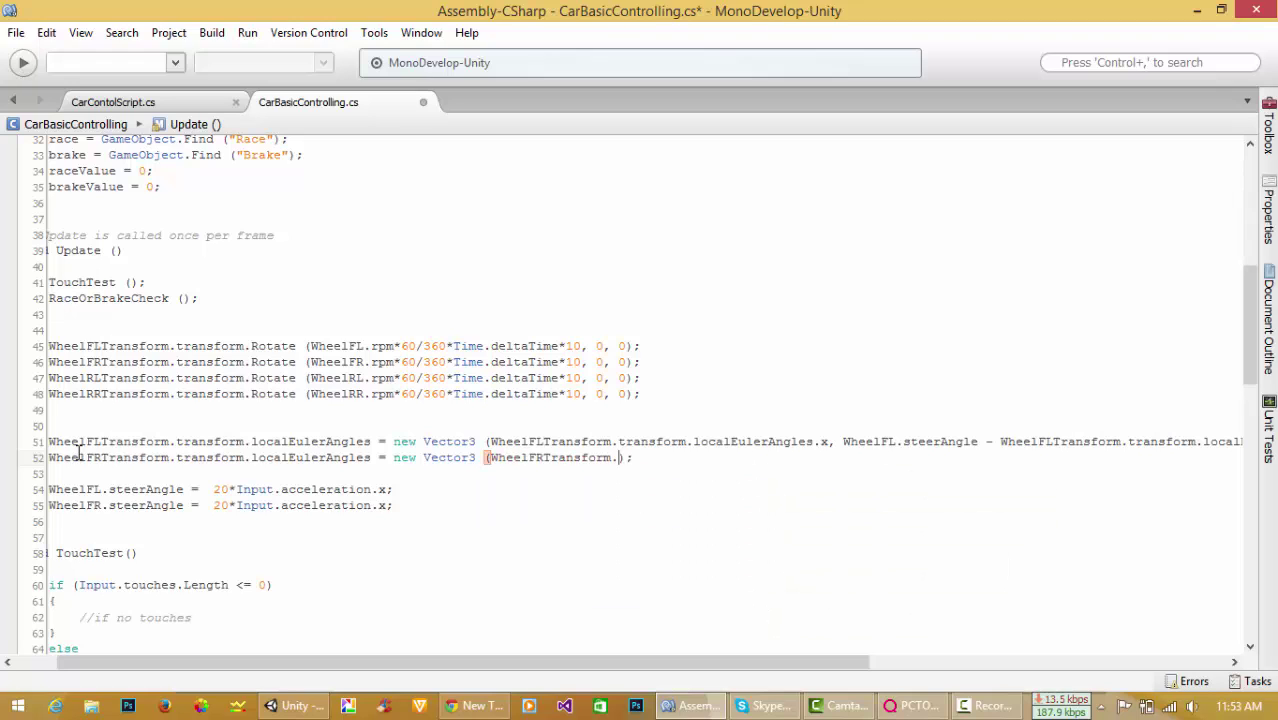
type("tra")
key("Return")
type(".lo")
key("Return")
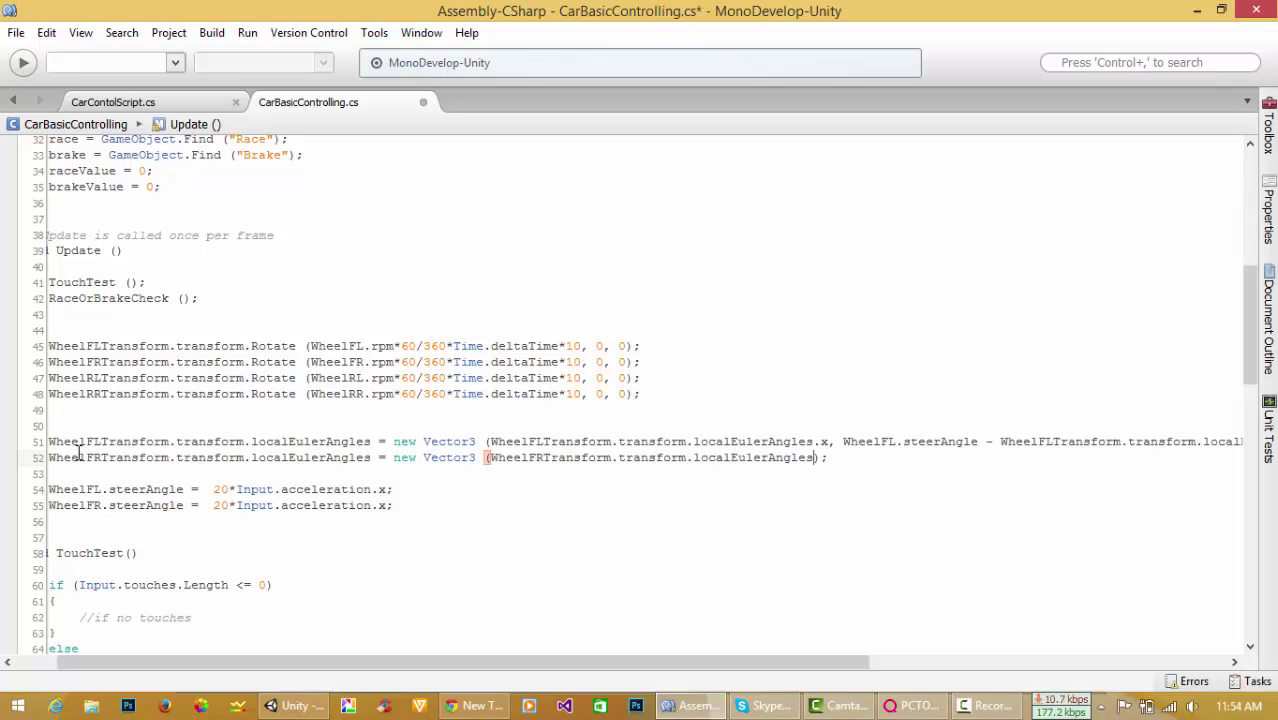
type(".z")
key("BackSpace")
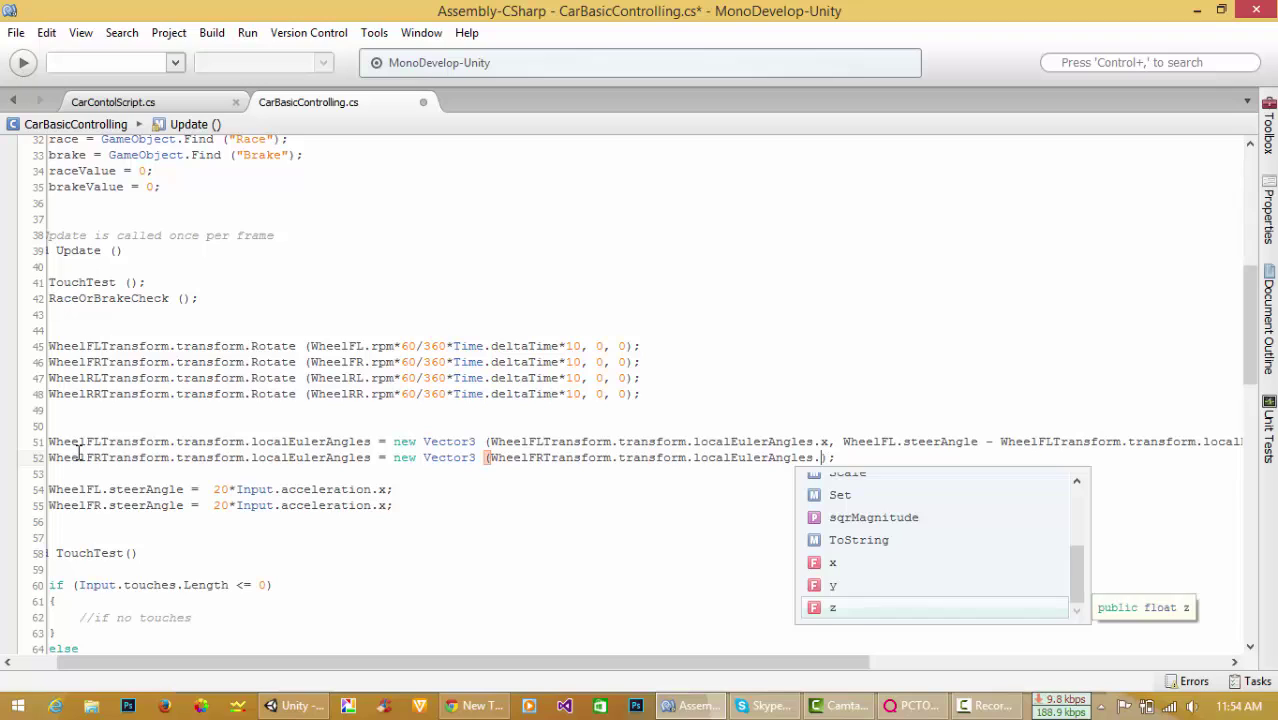
type("x, W")
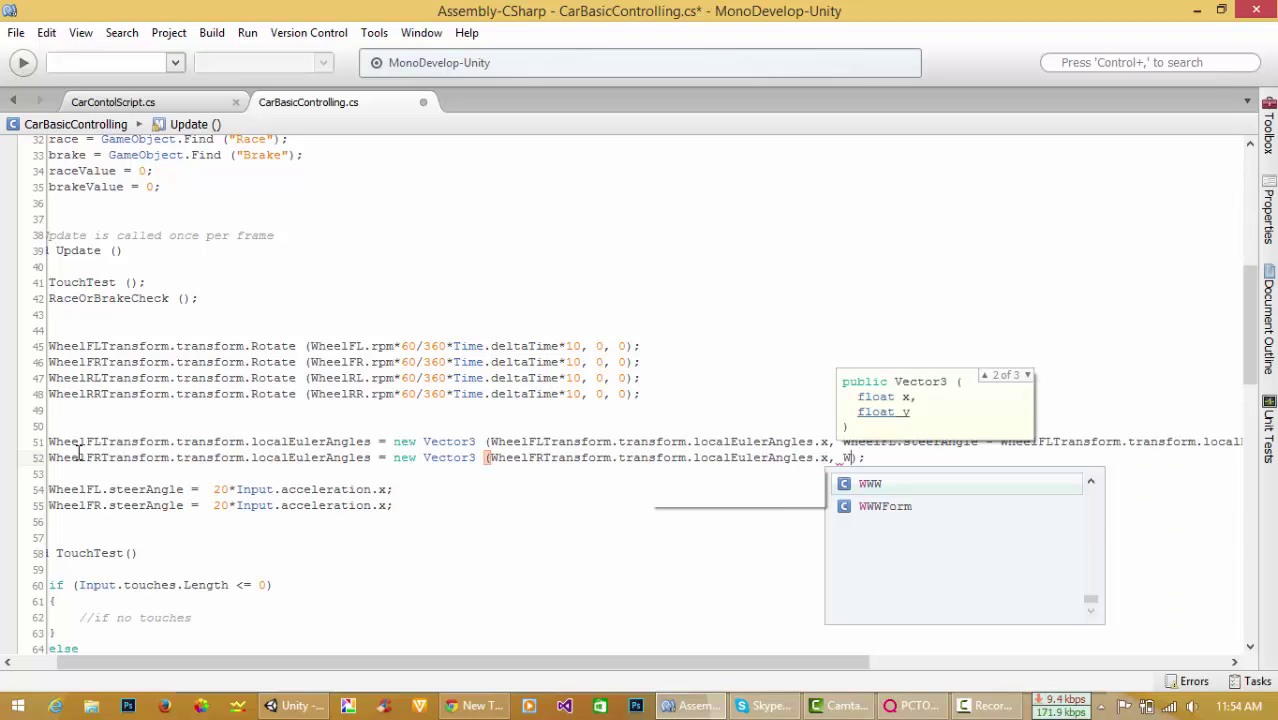
type("hee")
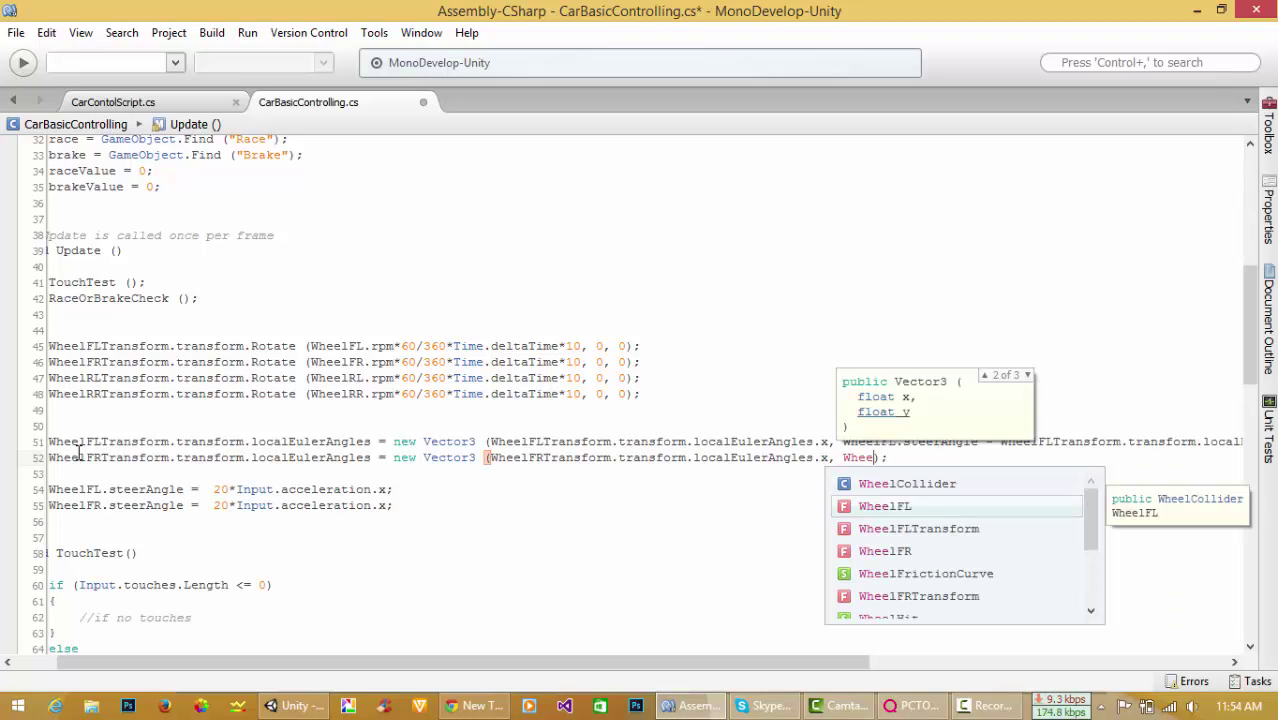
type("fr")
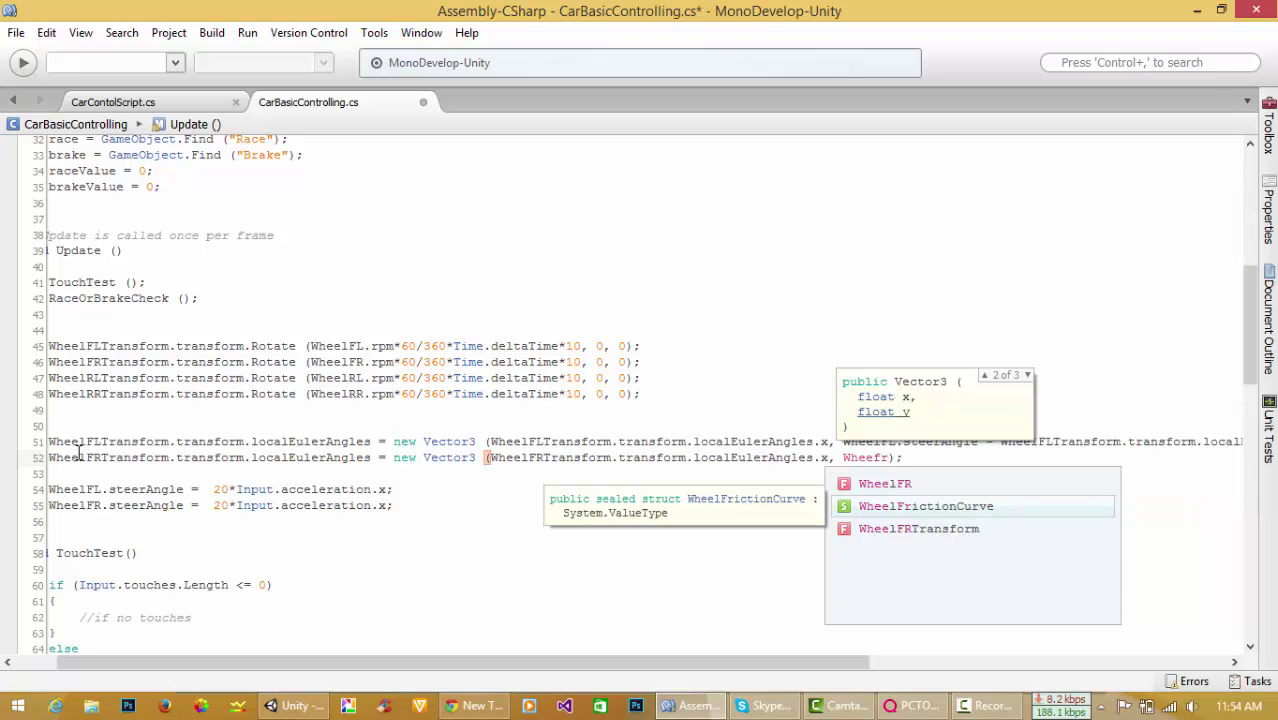
key("Up")
key("Return")
type(".")
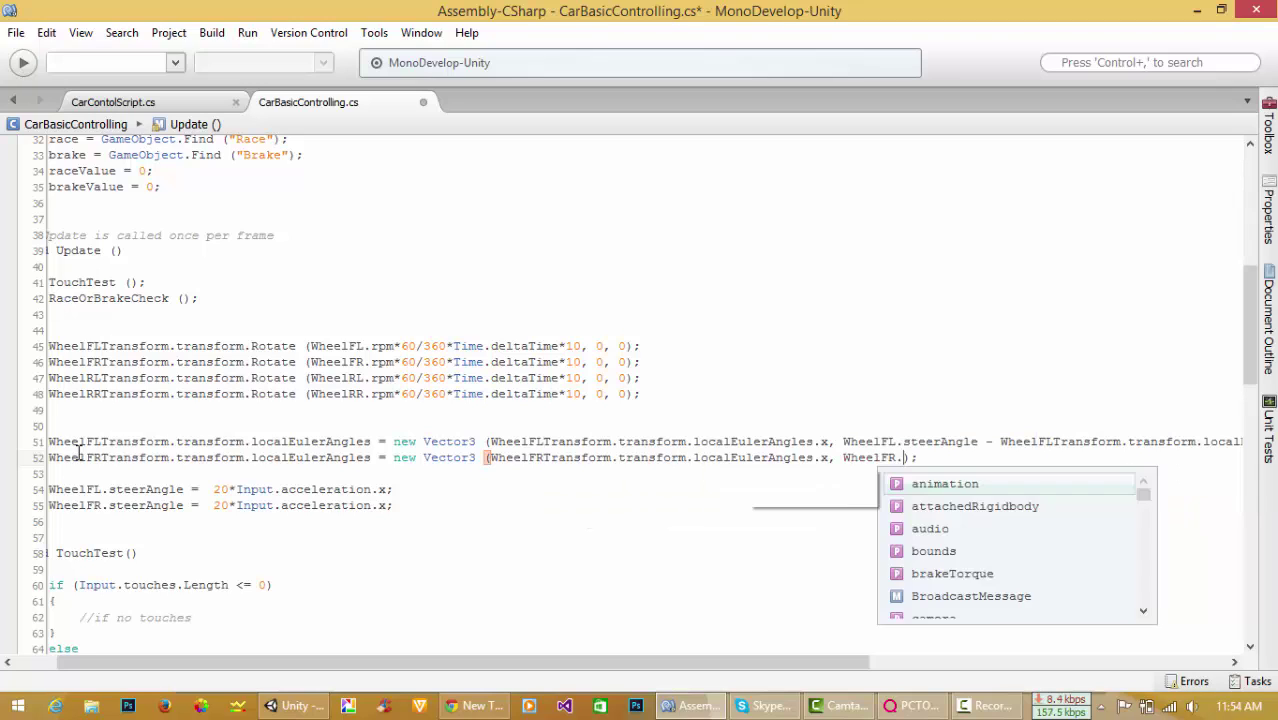
type("steerAngle")
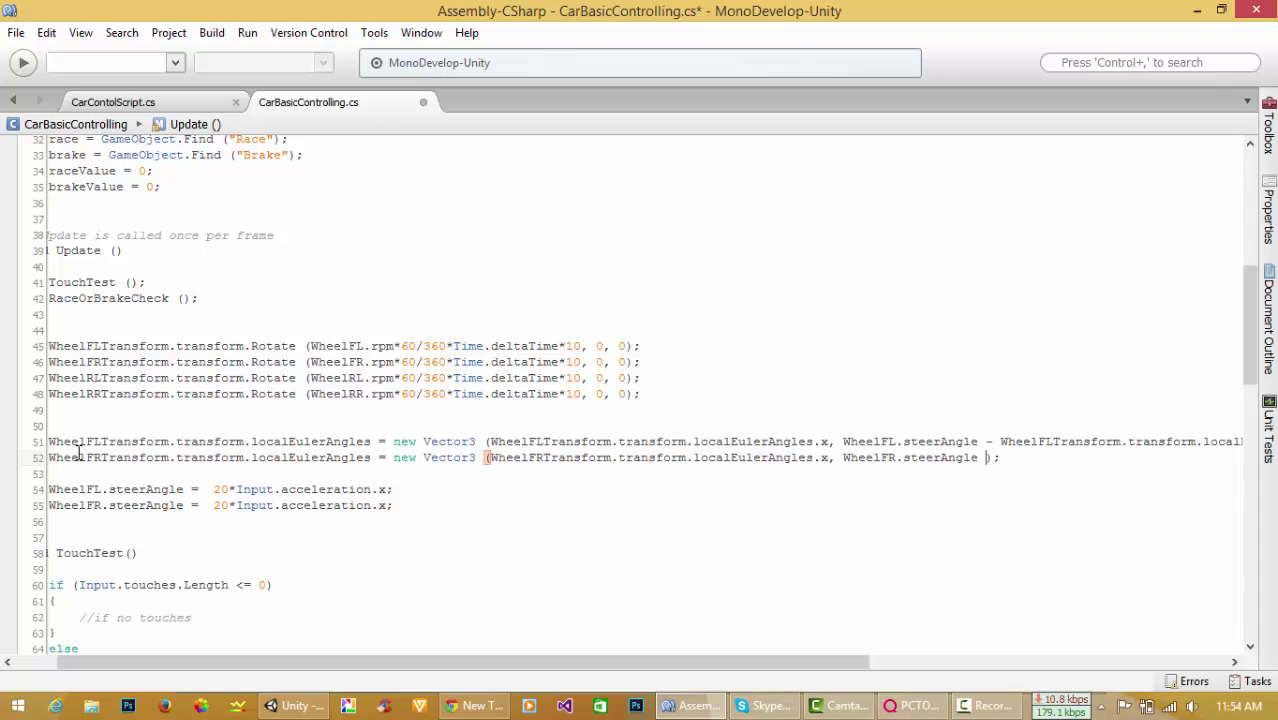
Subtract WheelFRTransform.transform.localEulerAngles from the steer angle in the second argument.
type("- ")
type("Wh")
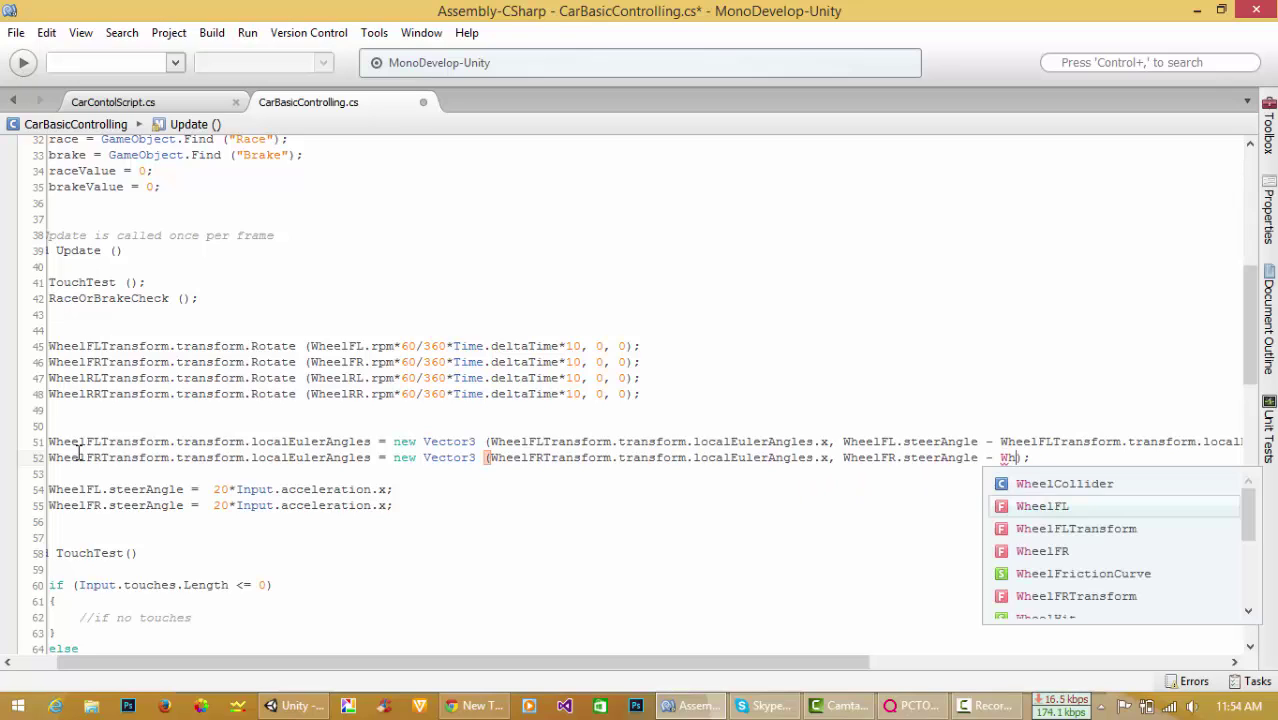
type("eelFR")
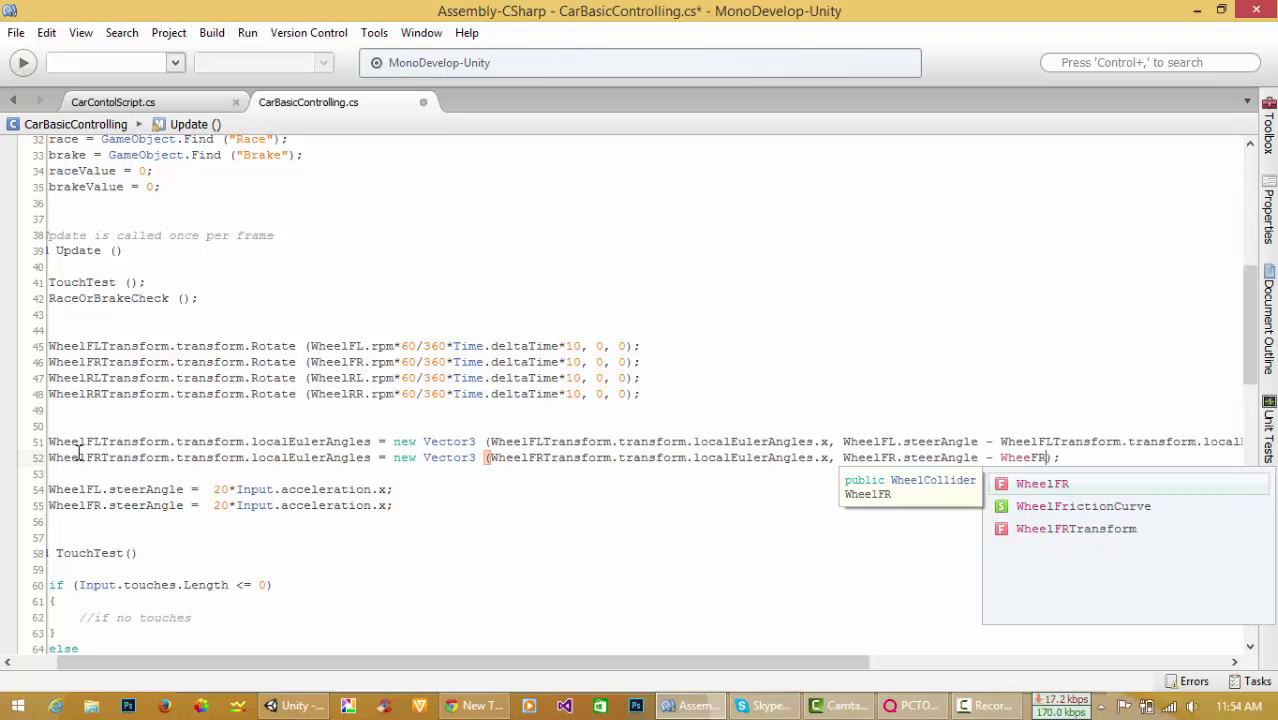
key("Down")
key("Down")
key("Return")
type(".tr")
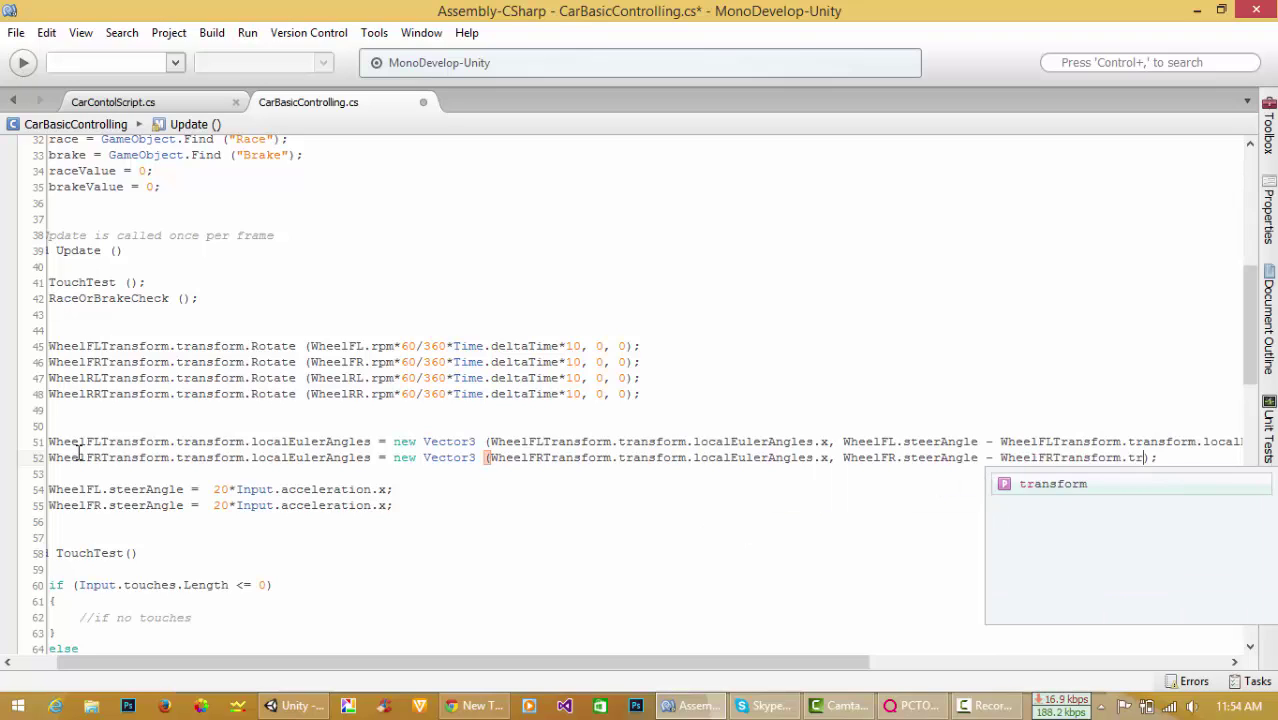
type("a")
key("Return")
type(".lo")
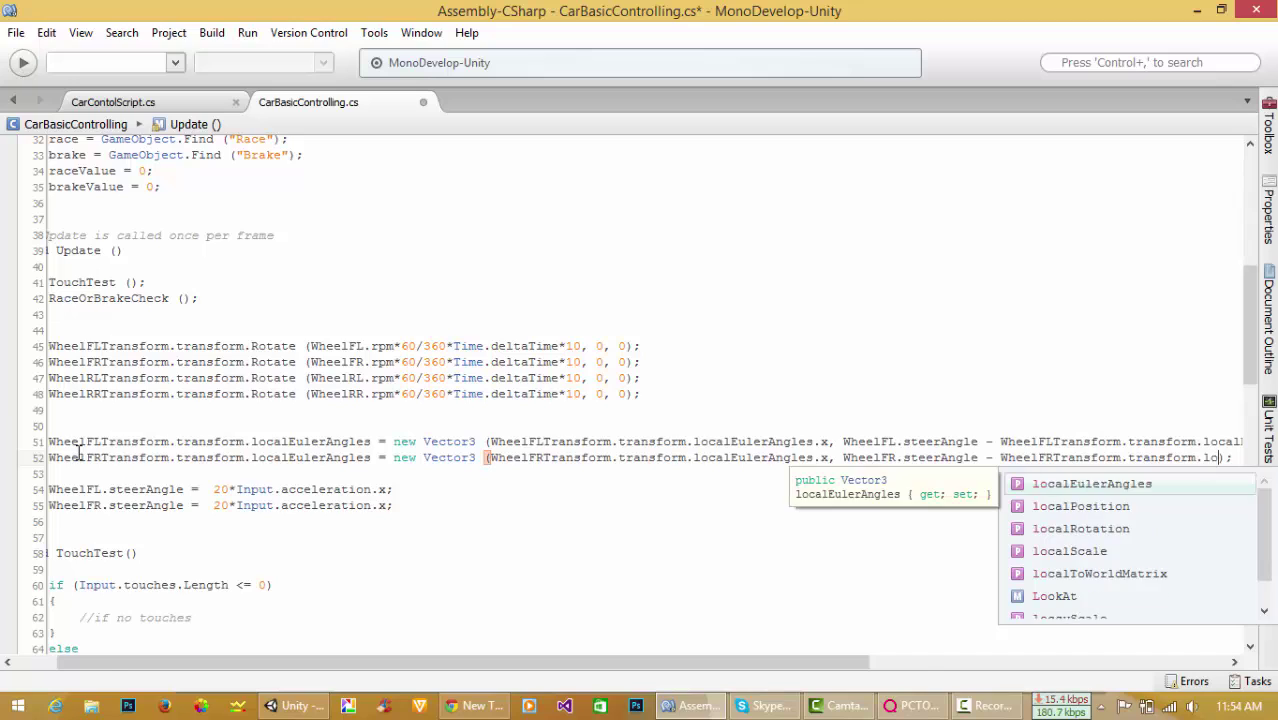
key("Return")
Add WheelFRTransform.transform.localEulerAngles.z as the third argument, close line 52, and save.
type(".")
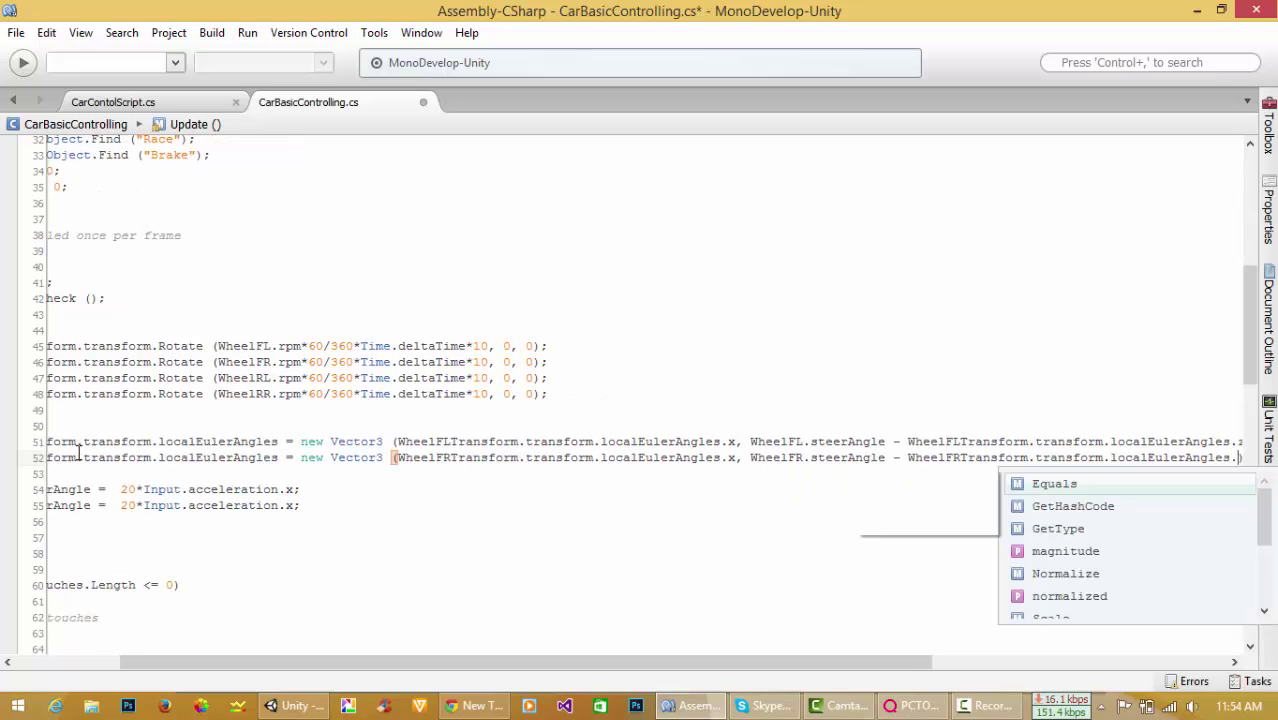
type("z")
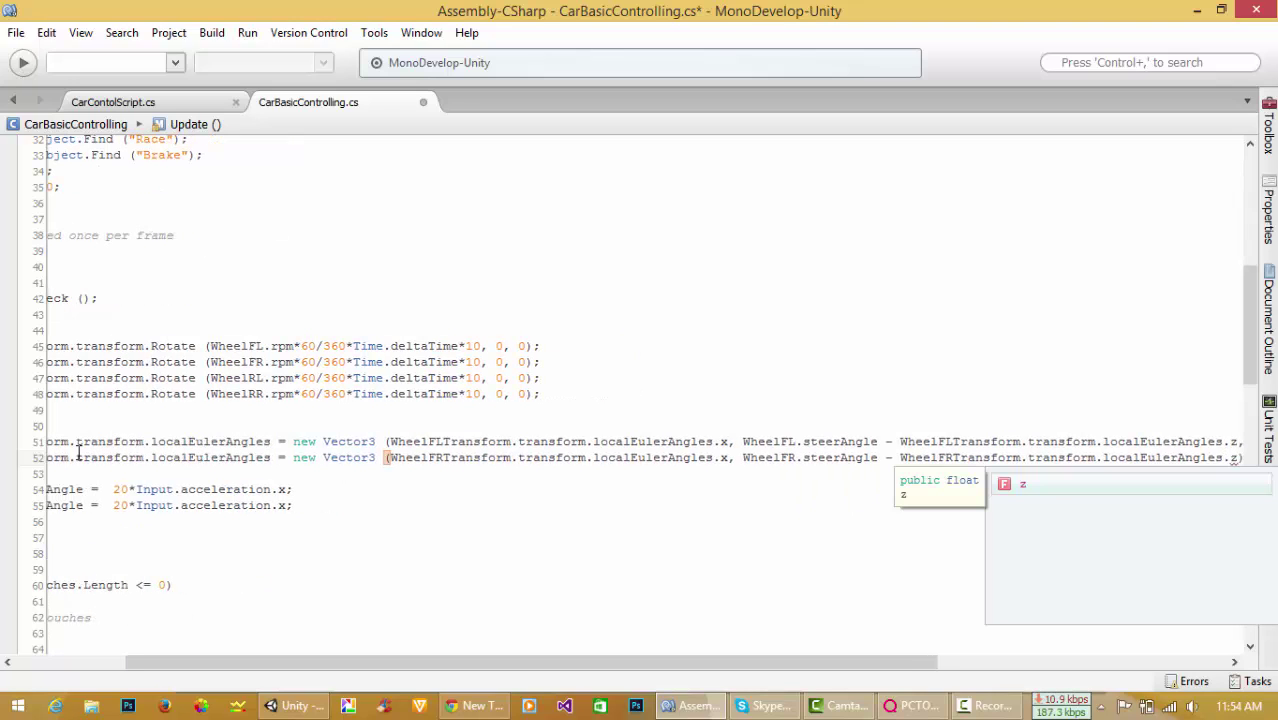
type(", ")
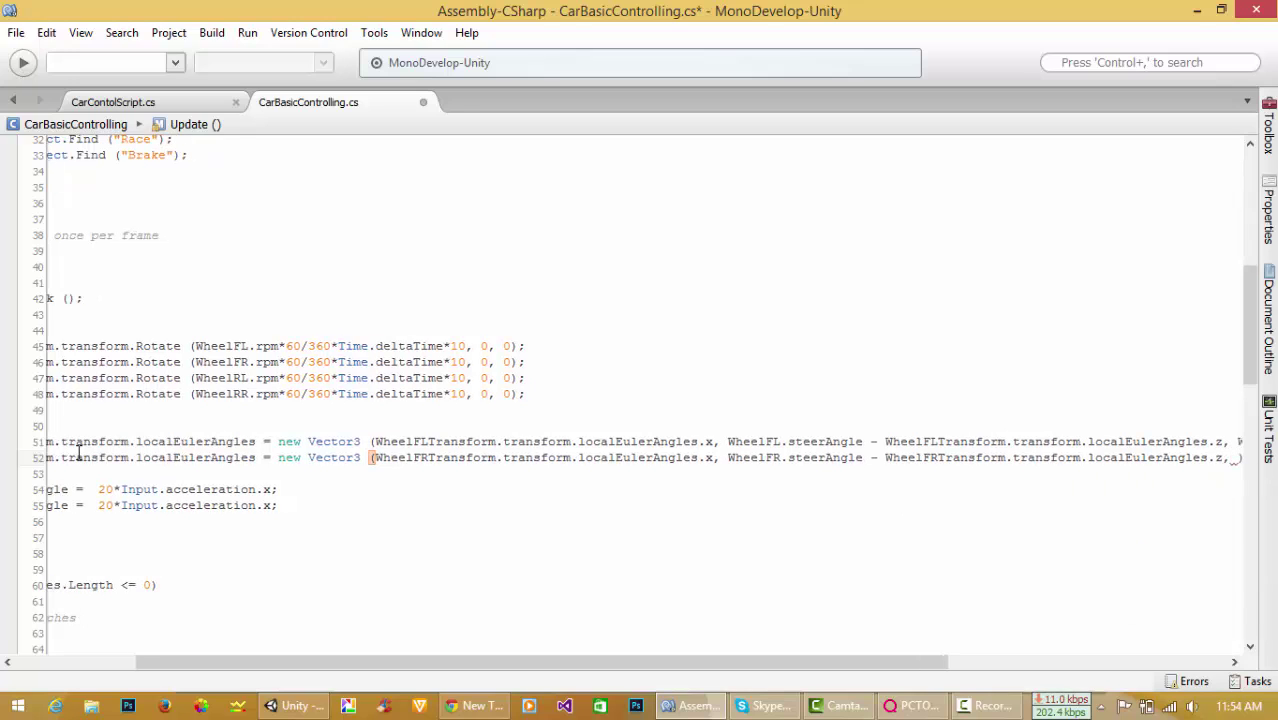
type("Wheel")
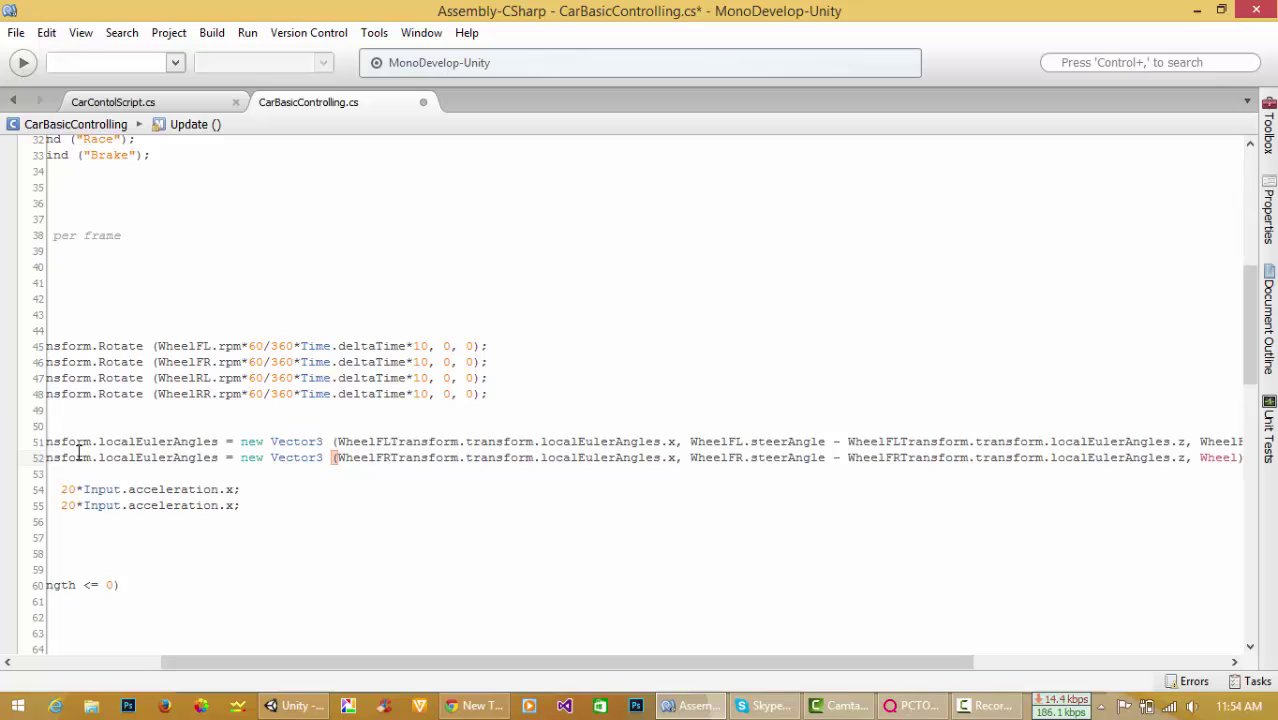
type("FRTrans")
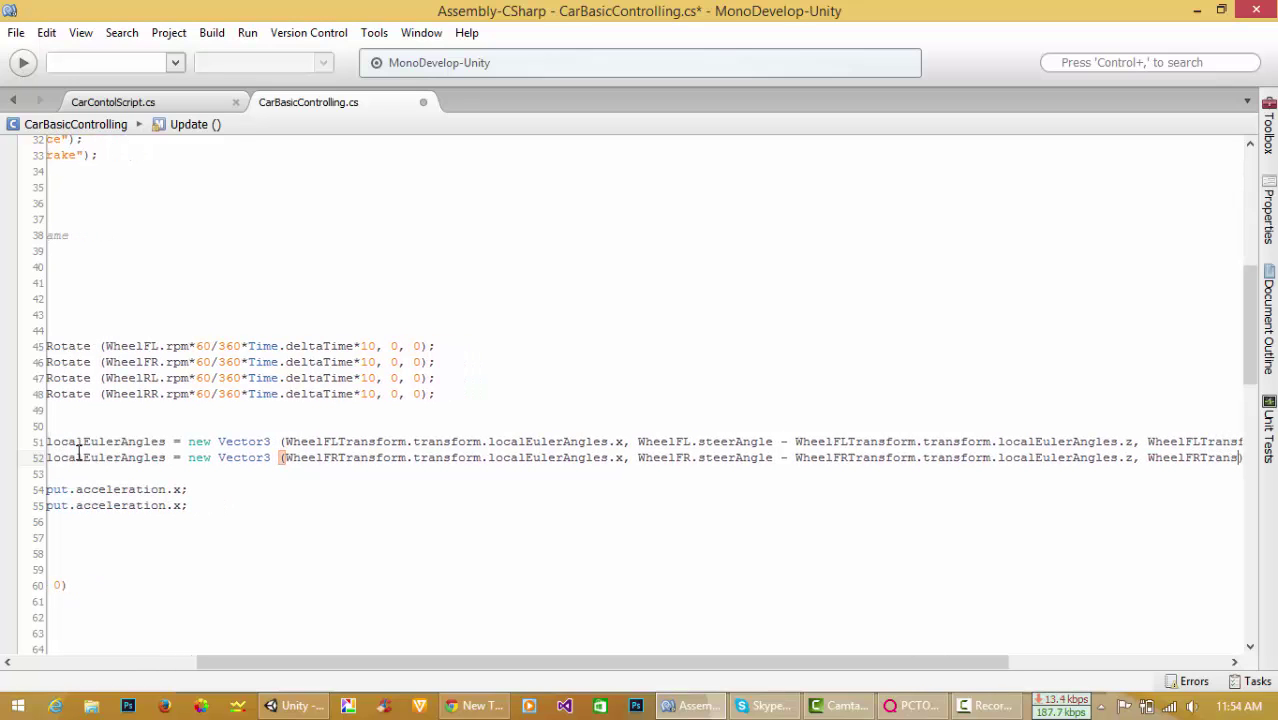
type("form")
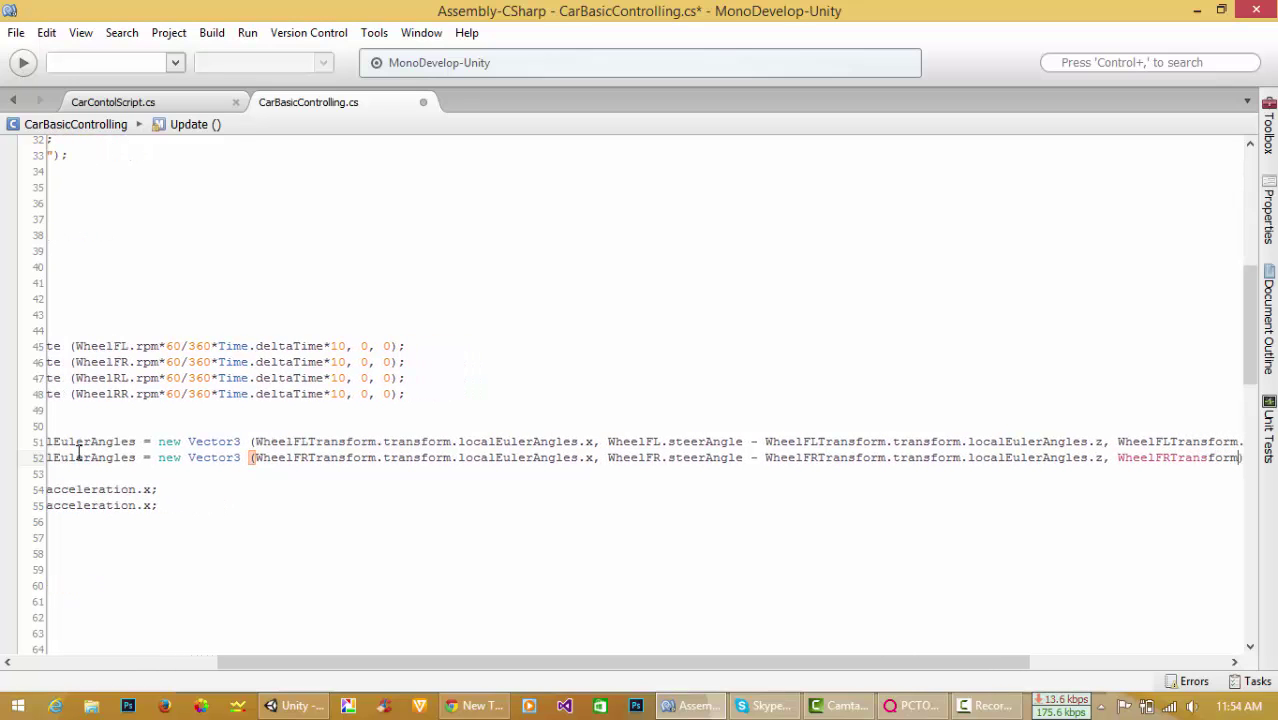
type(".")
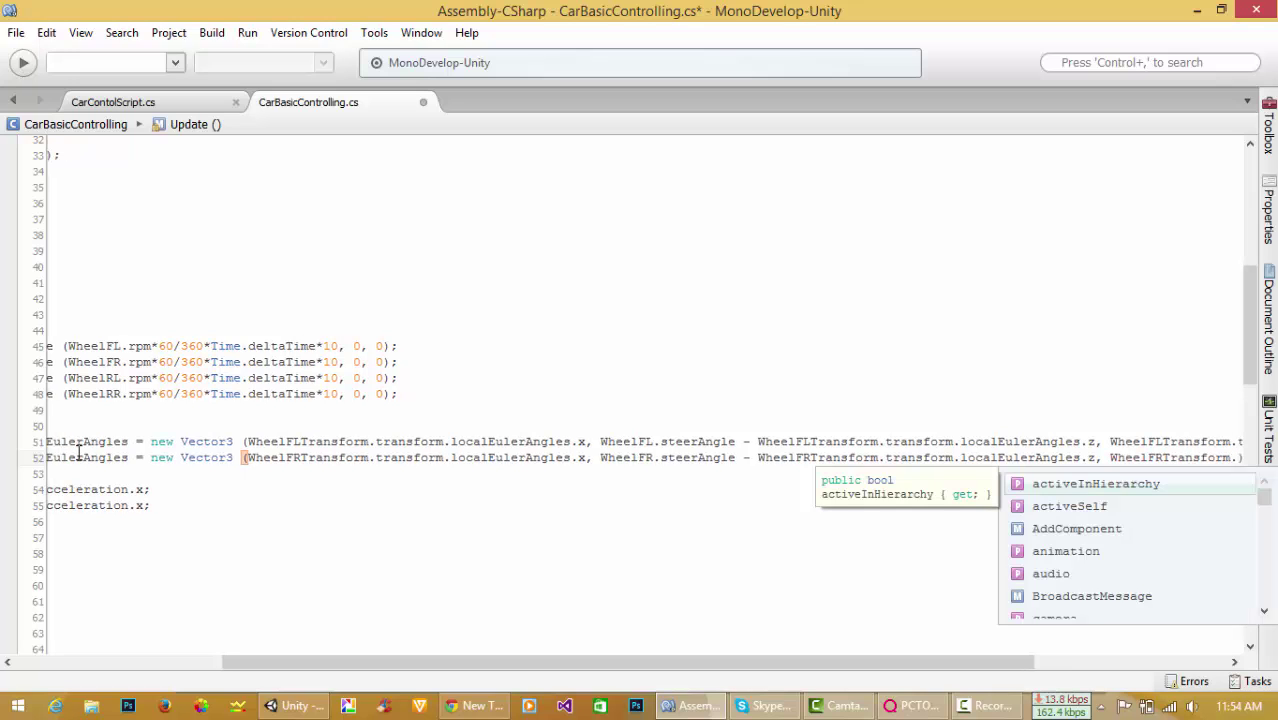
type("t")
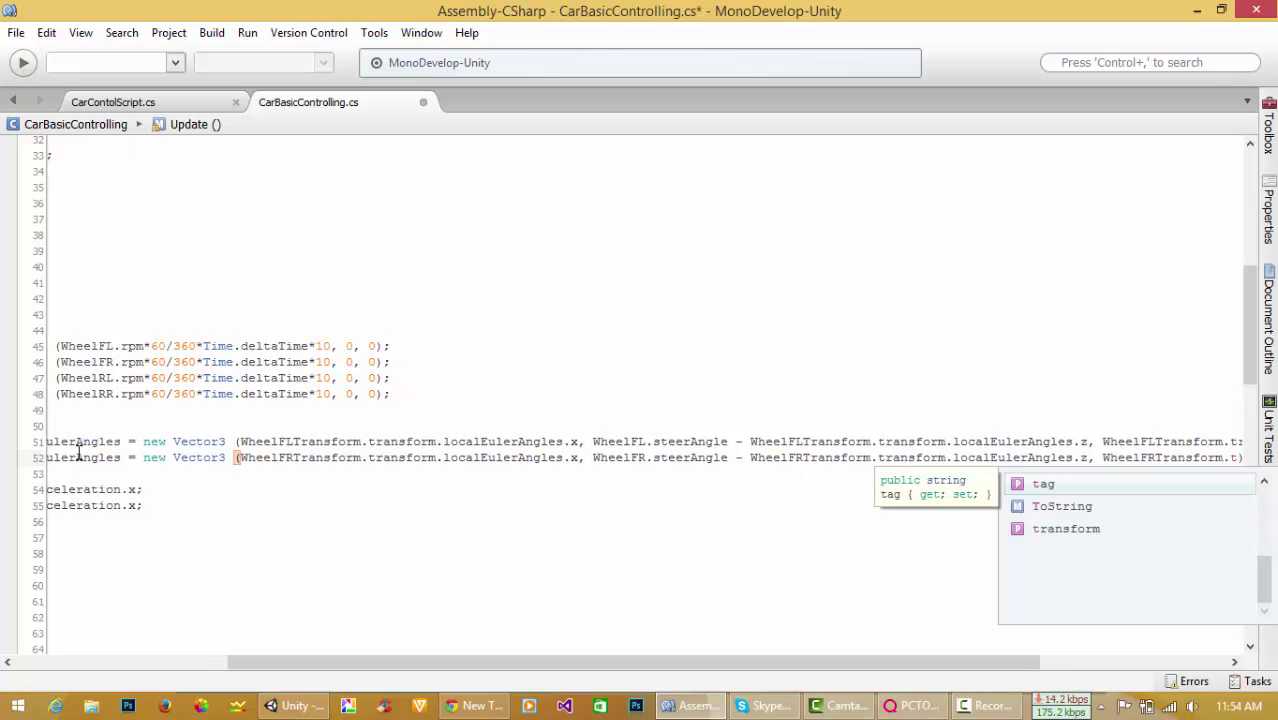
key("Down")
key("Down")
key("Return")
type(".l")
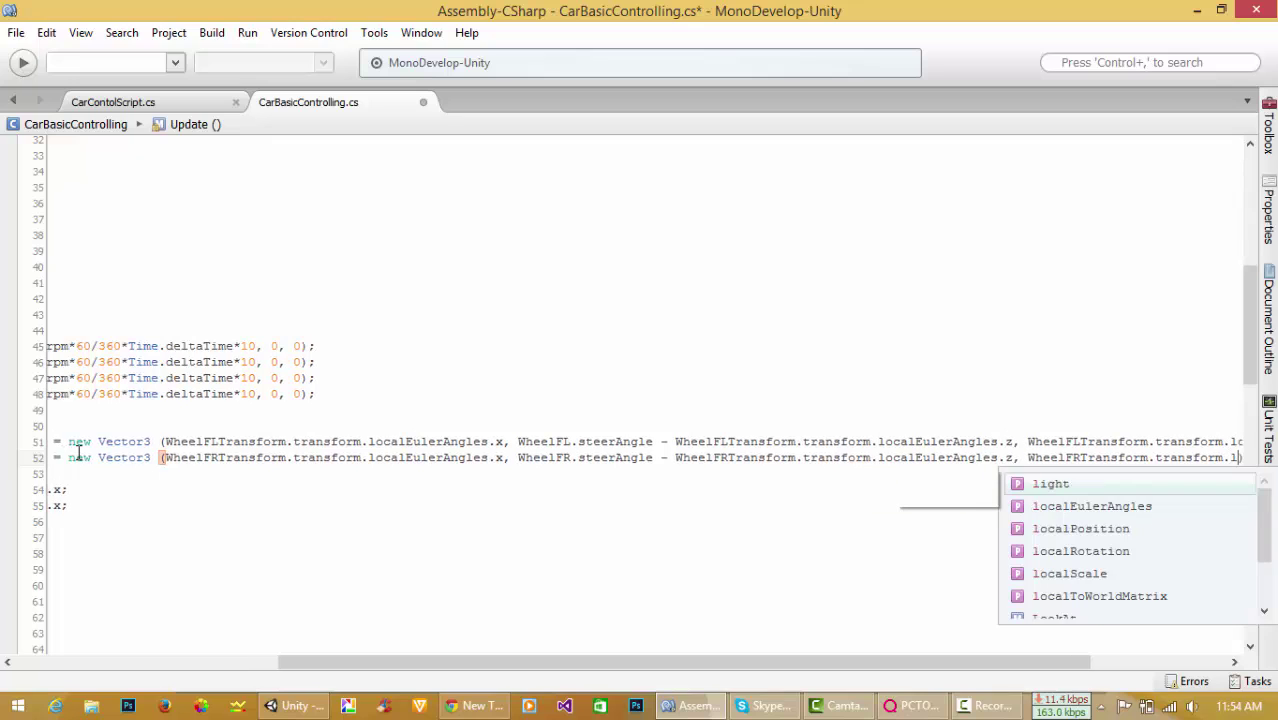
key("Down")
key("Return")
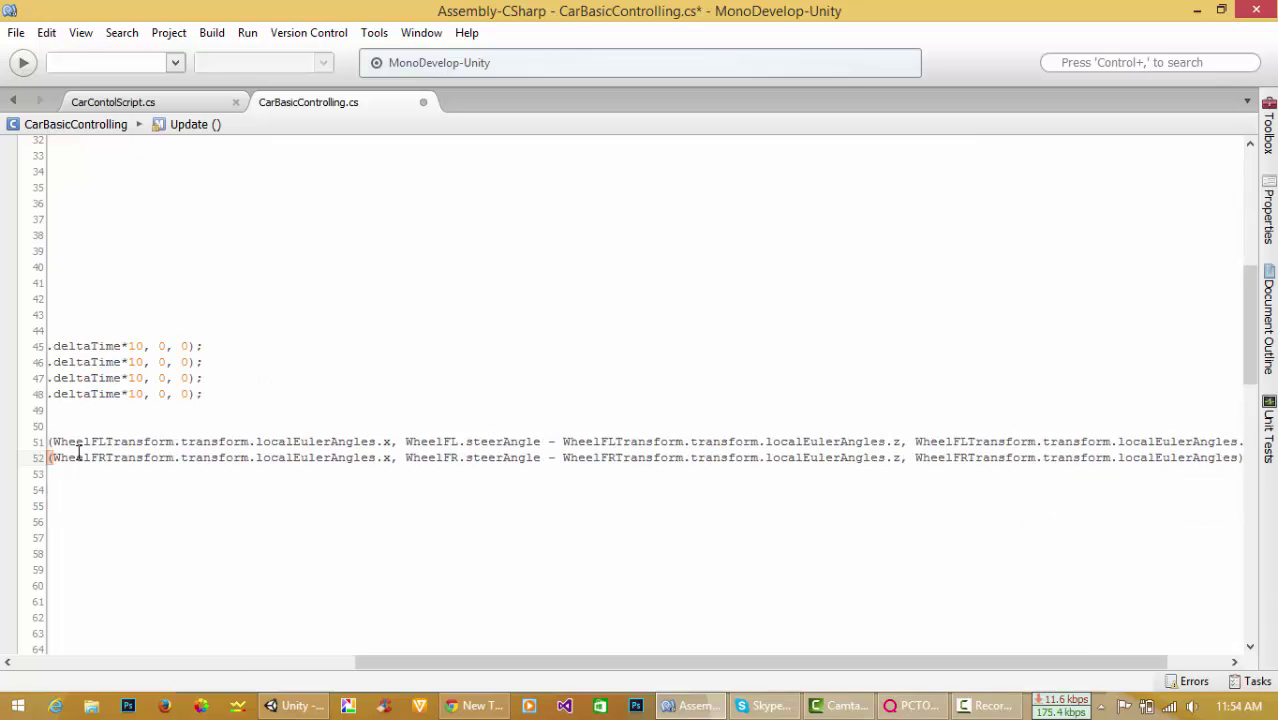
type(".z)")
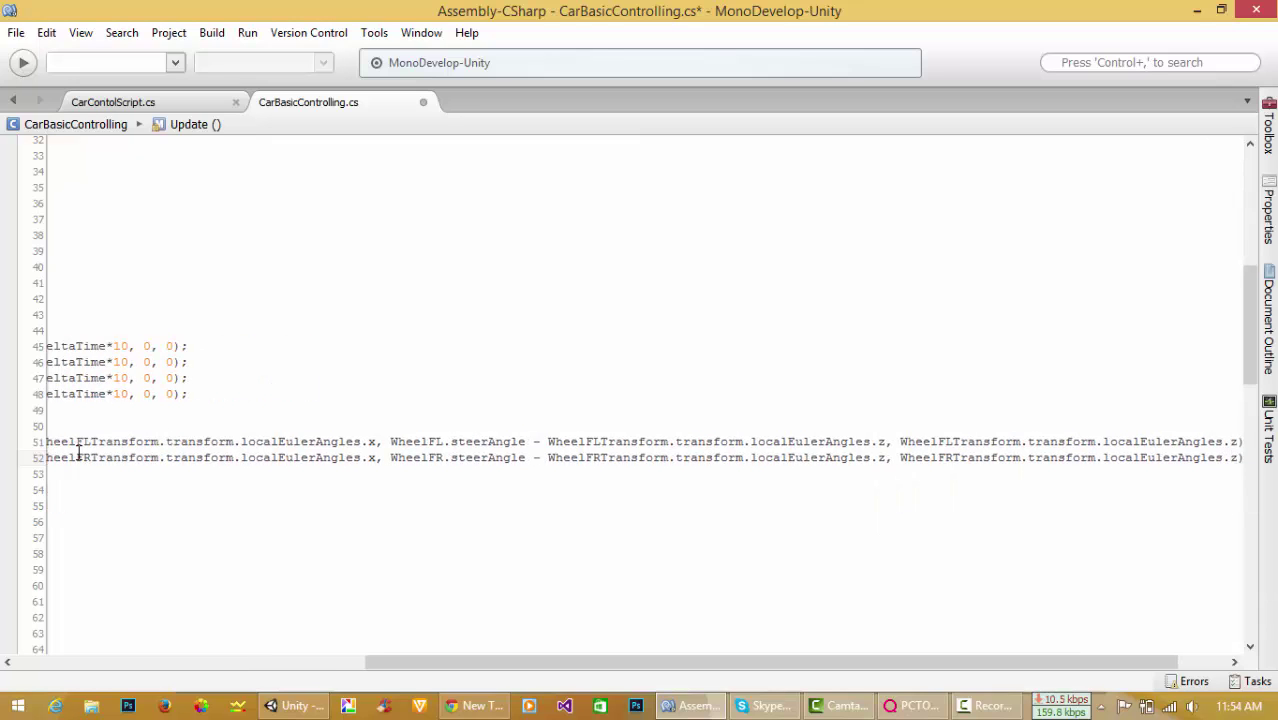
type(";")
key("ctrl+s")
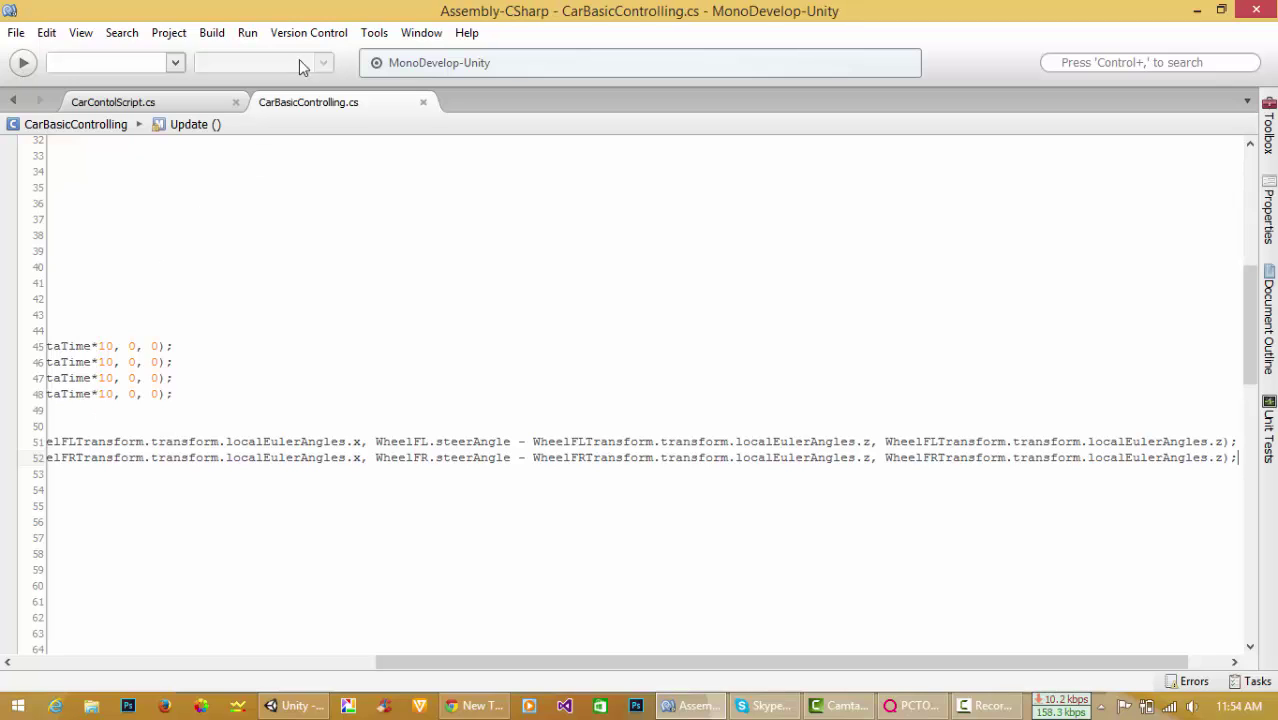
left_click(377, 289)
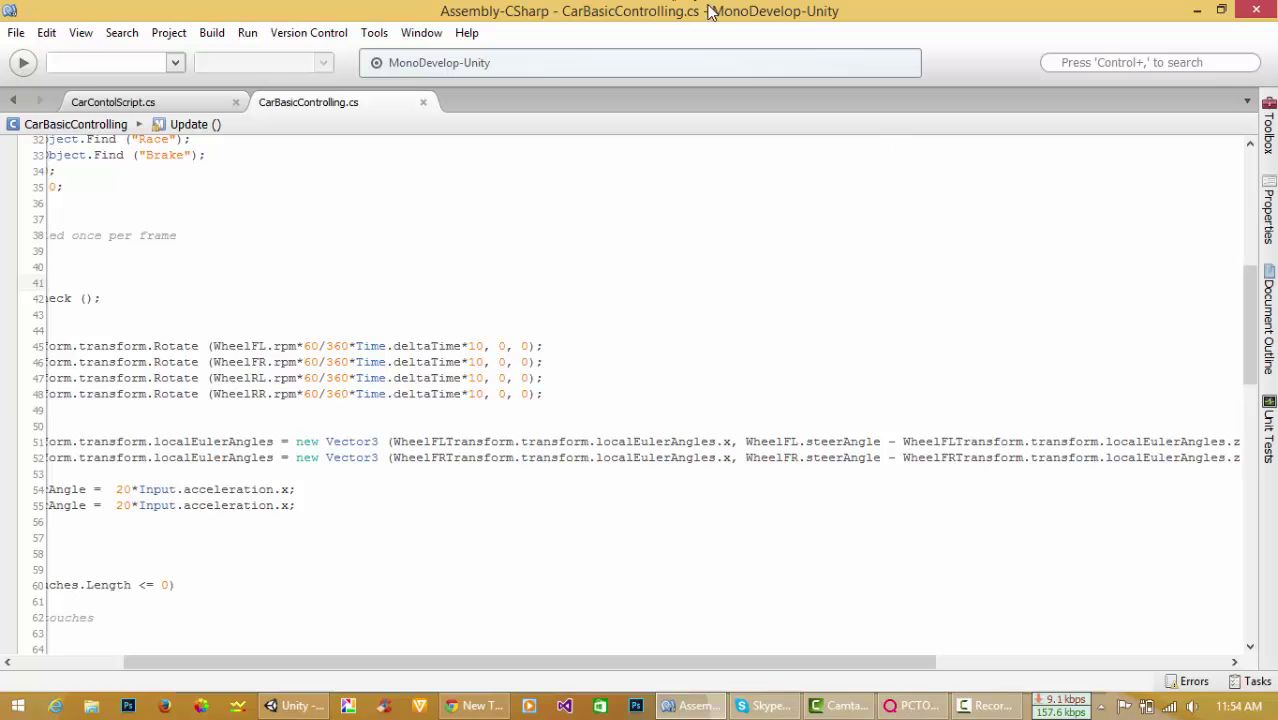
Back in Unity, deactivate the car Body and save the scene.
left_click(1197, 10)
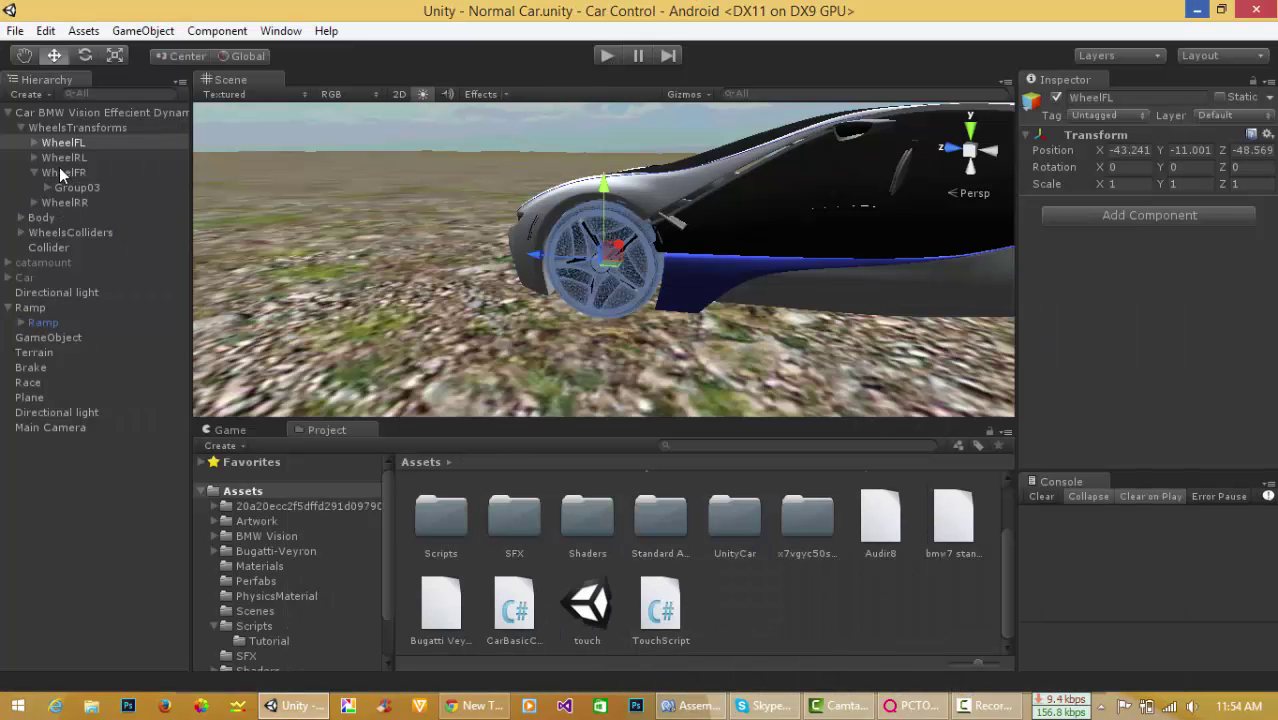
double_click(39, 221)
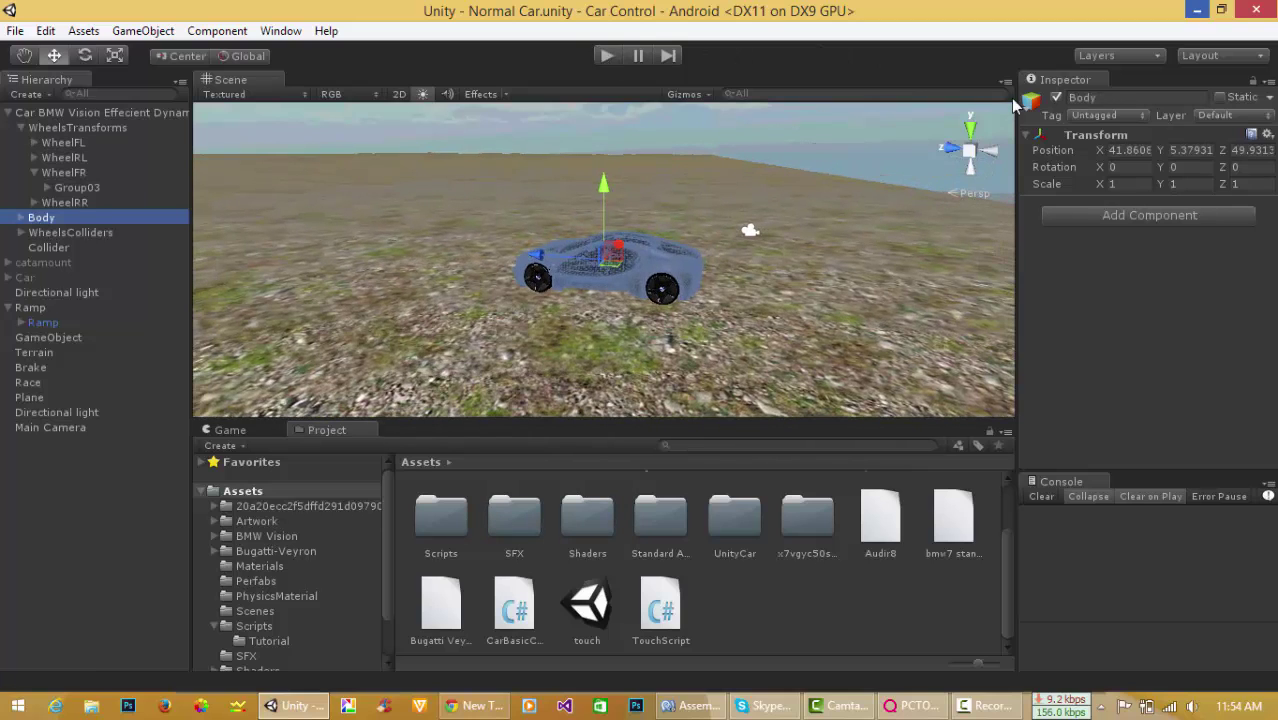
left_click(1056, 100)
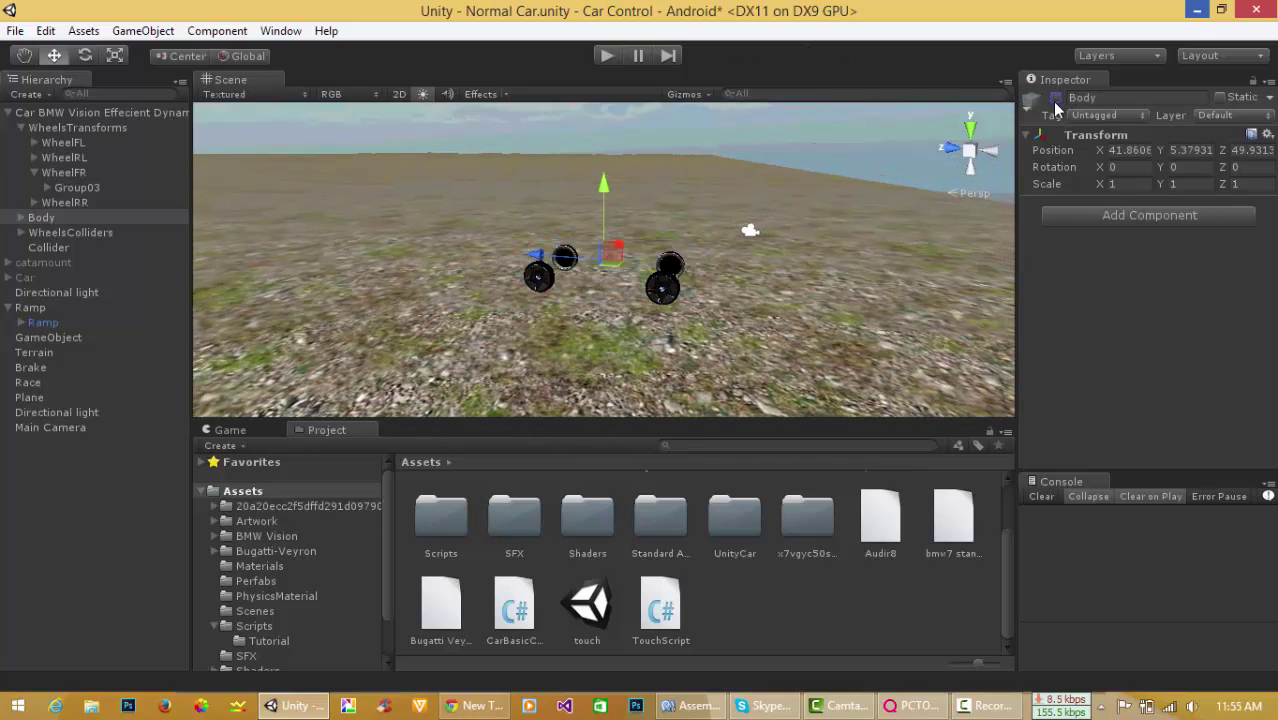
key("ctrl+s")
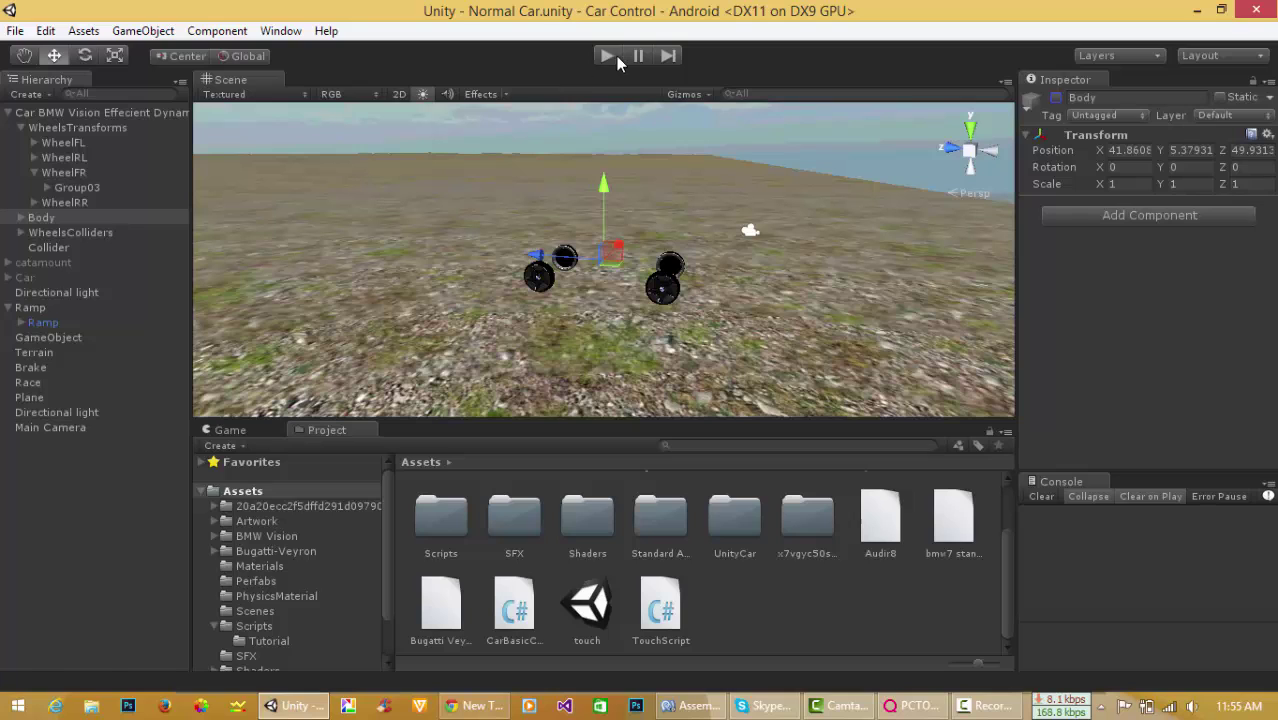
Run Play mode, watch WheelFR's rotation change while steering, then stop.
left_click(611, 56)
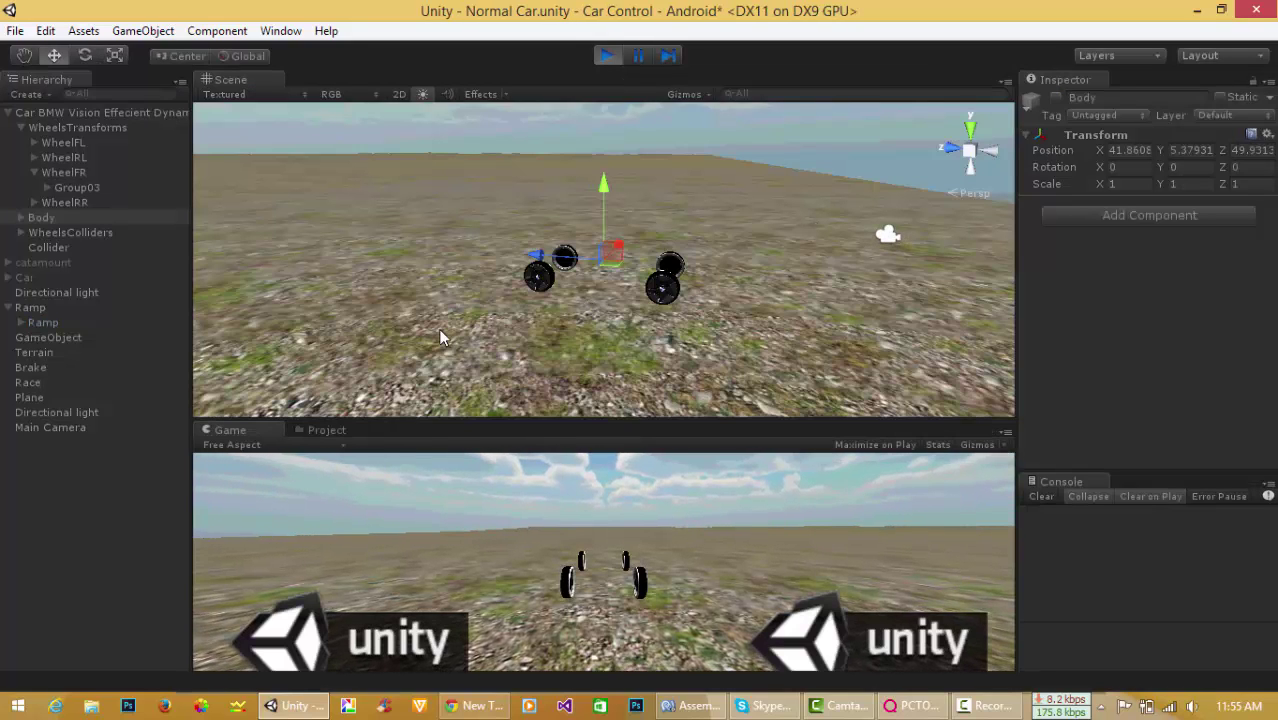
double_click(73, 173)
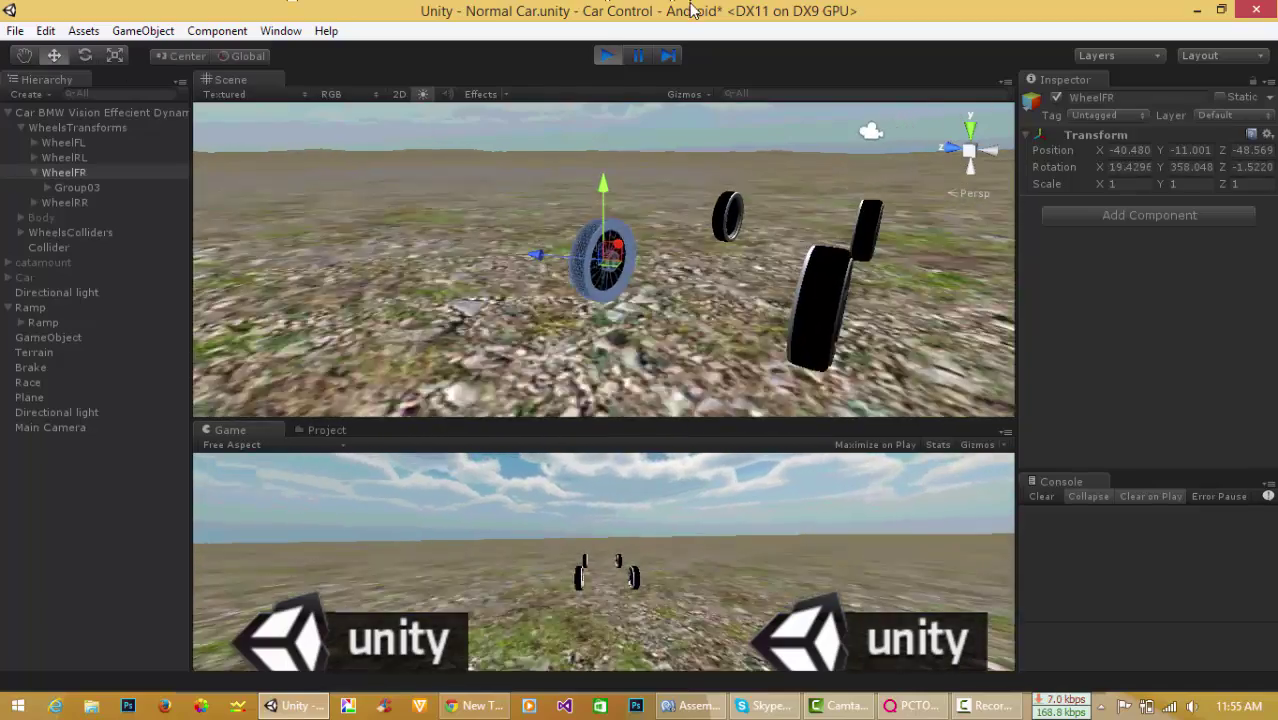
left_click(606, 55)
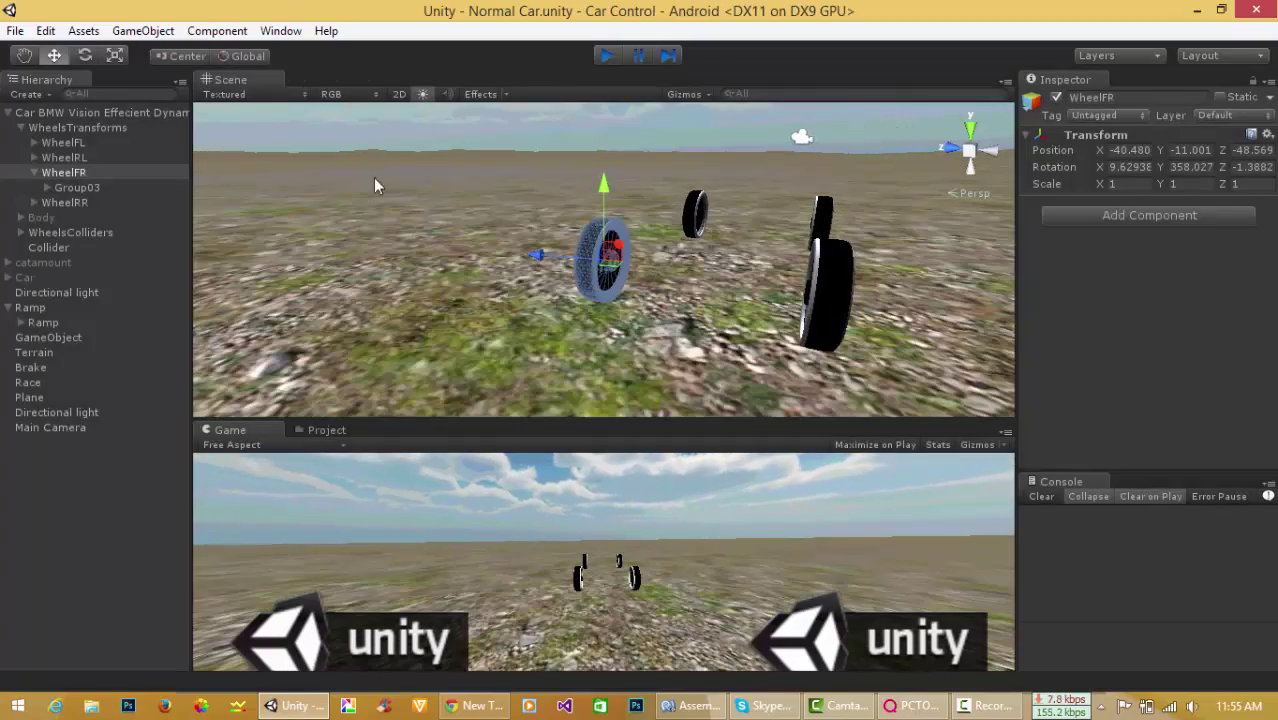
Reactivate the car Body, switch to the Game view, and start Play mode.
double_click(37, 221)
left_click(1058, 97)
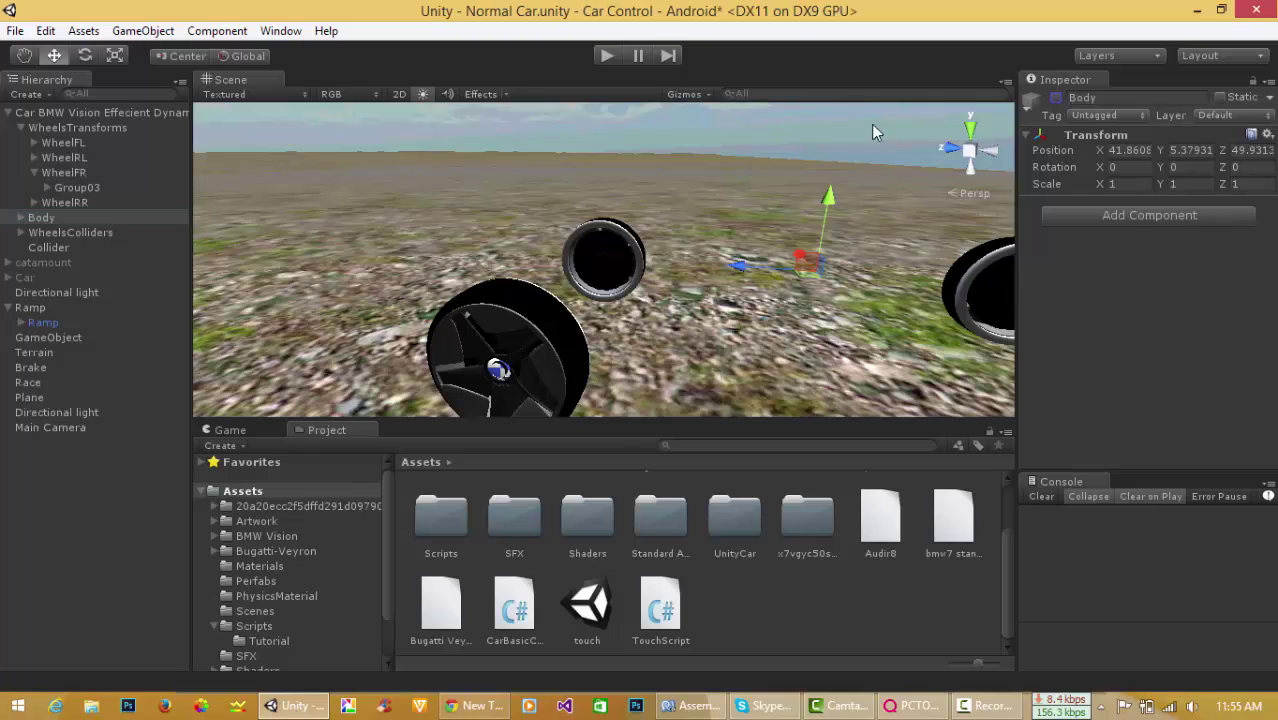
left_click(1057, 99)
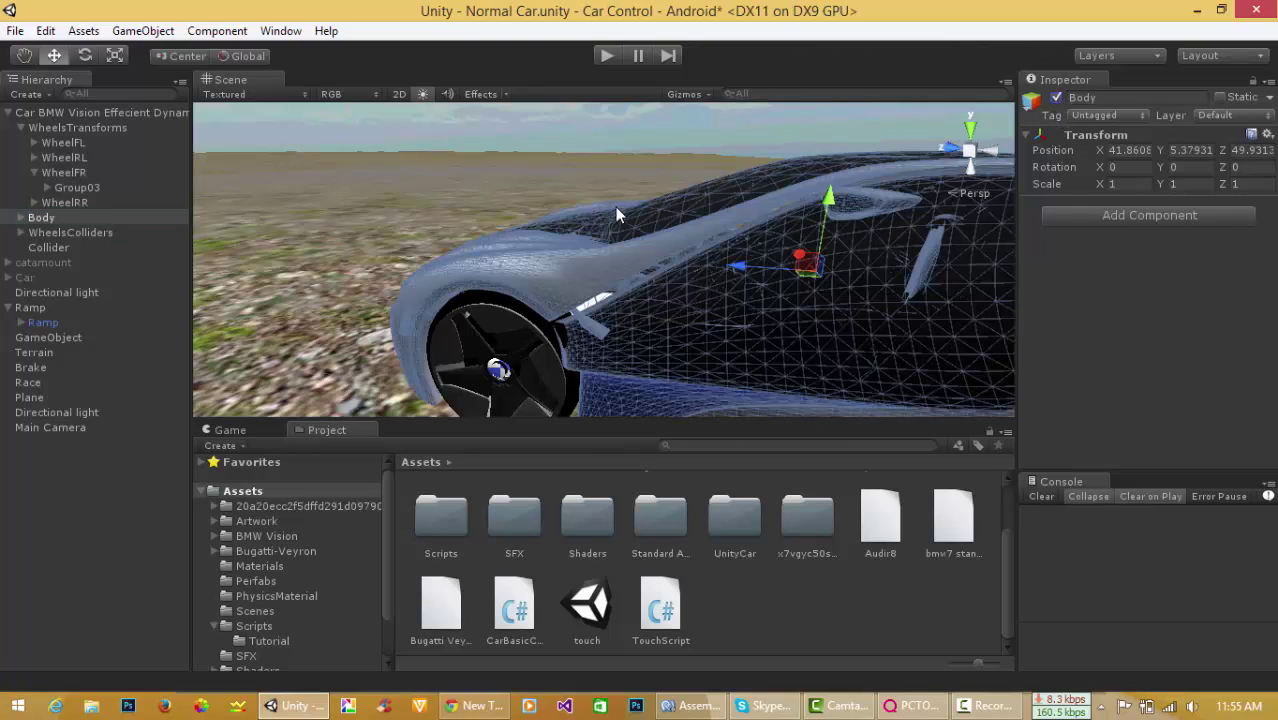
left_click(259, 429)
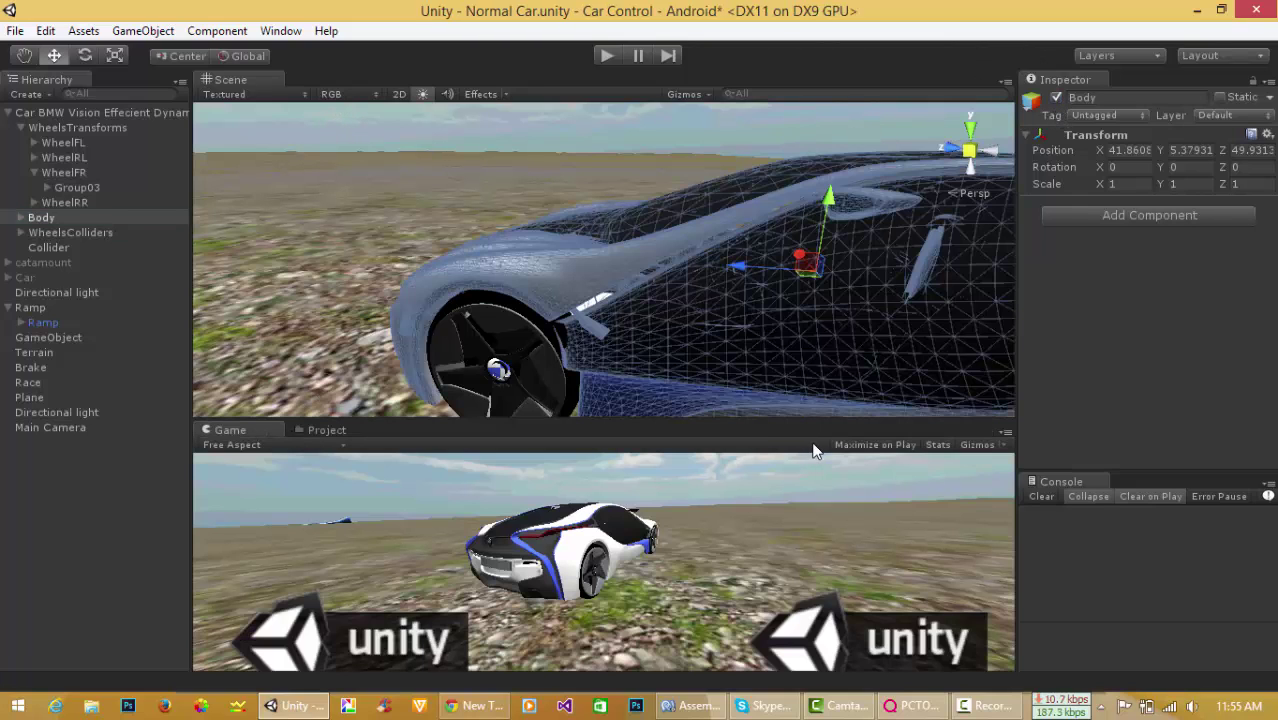
left_click(600, 53)
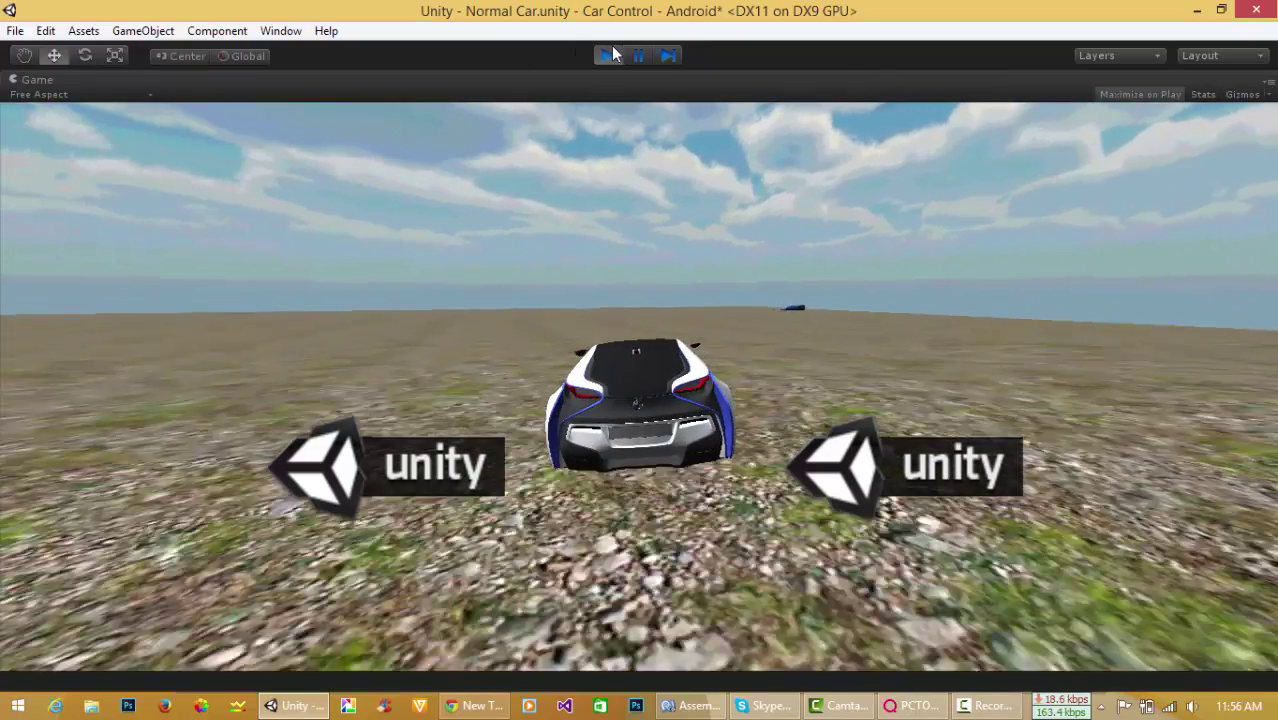
Stop Play mode and drag the Scene/Game splitter up to enlarge the Game view.
left_click(612, 55)
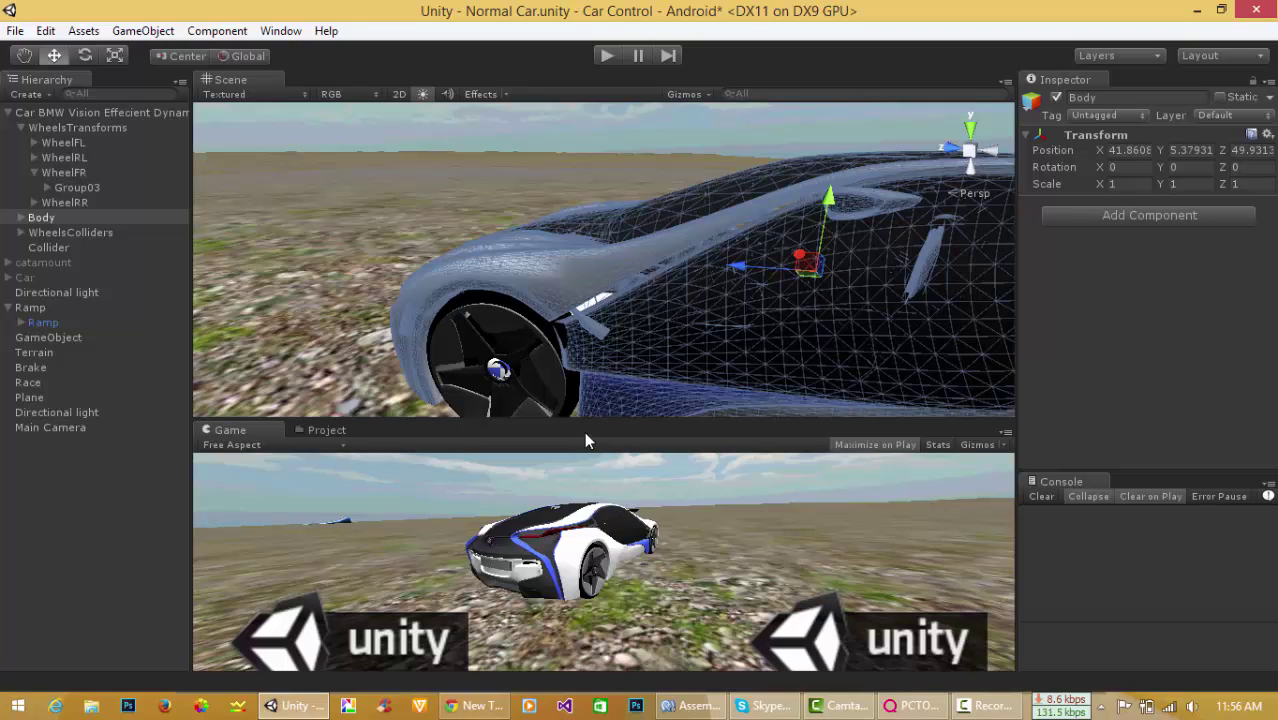
left_click_drag(588, 424, 594, 348)
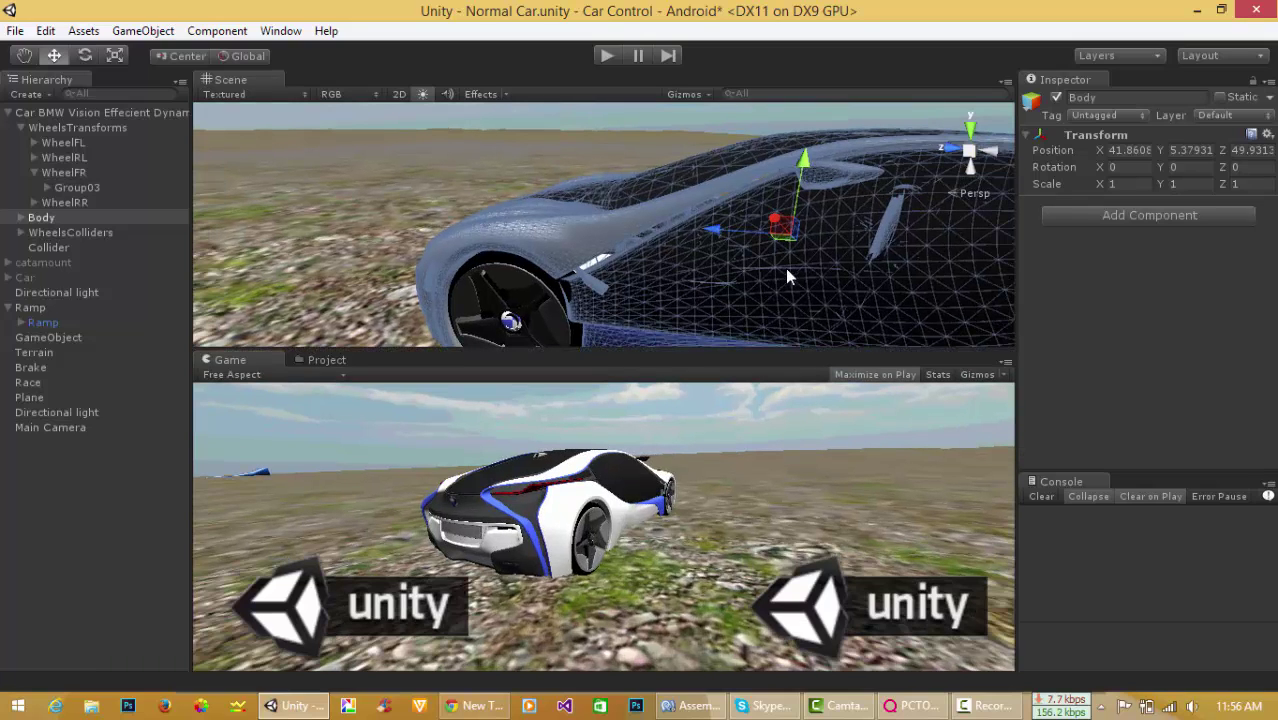